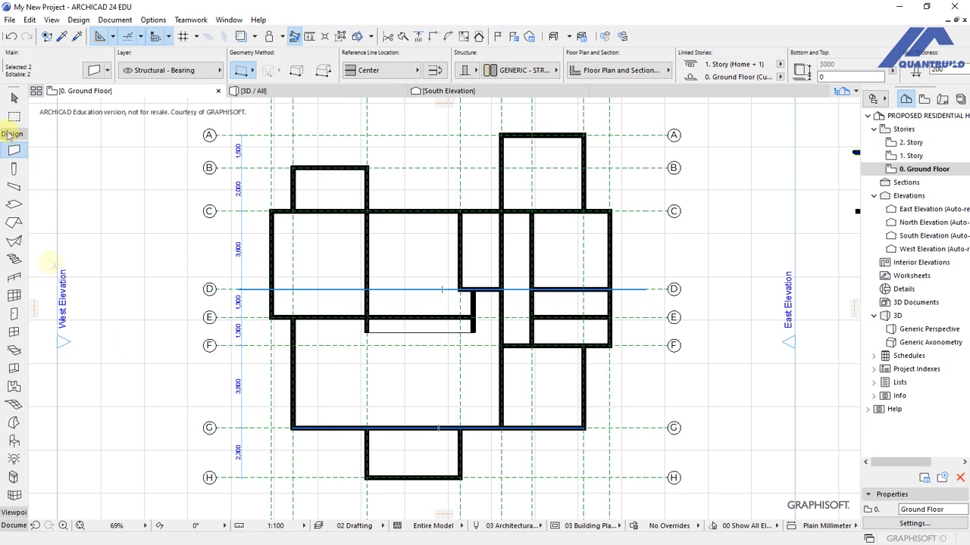
Expand the Toolbox's Document group to reveal the dimension, text, label, fill and line tools
click(11, 134)
click(14, 159)
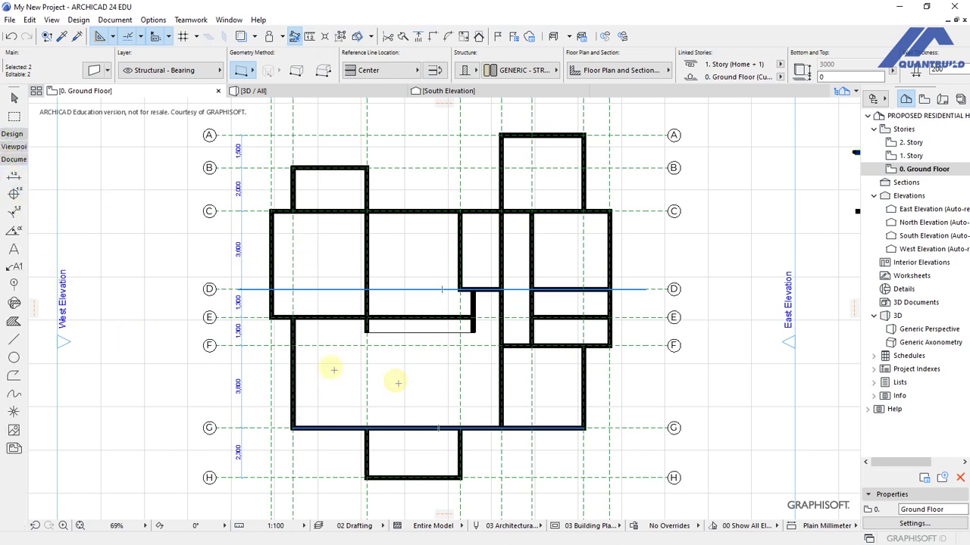
Pick the Line tool with a solid line type, then cancel the unfinished line
click(14, 338)
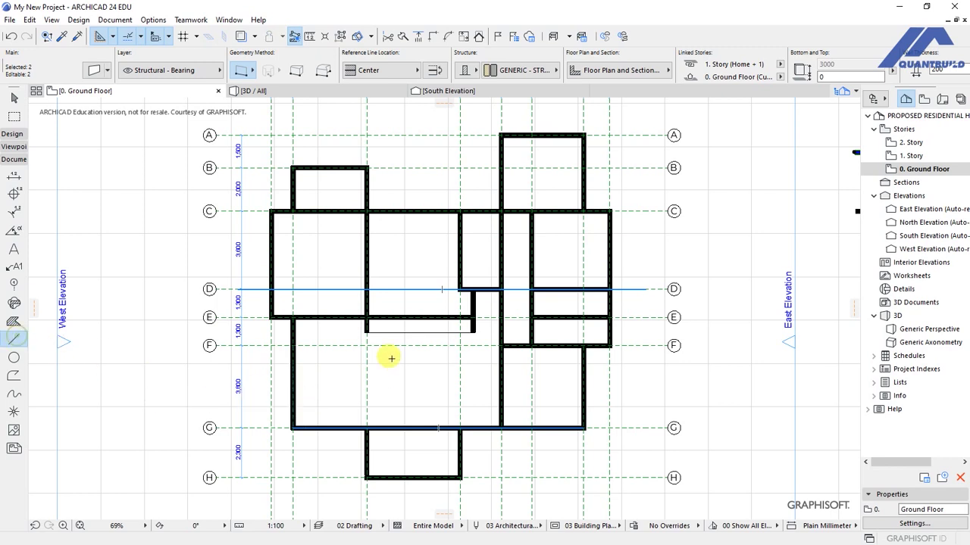
click(366, 331)
scroll(367, 416, up, 1)
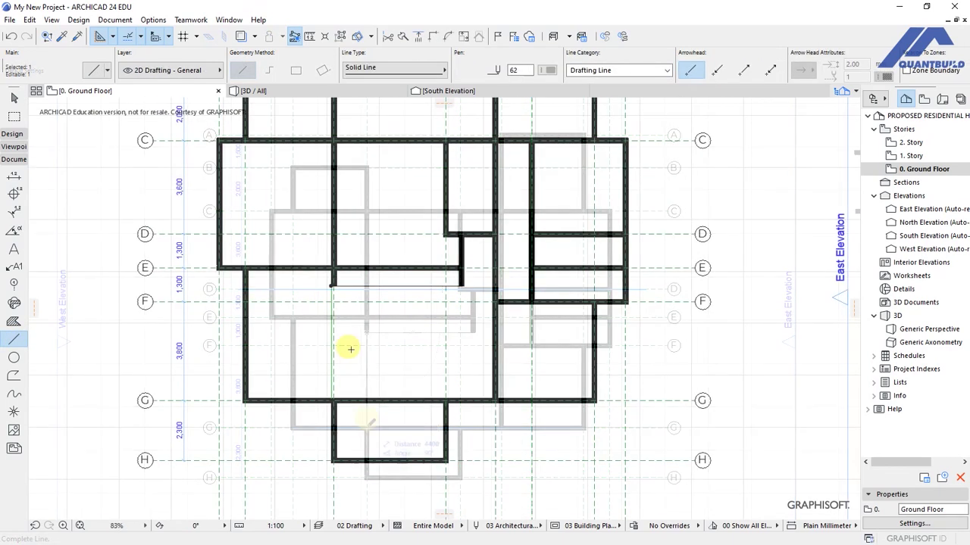
click(394, 67)
click(389, 109)
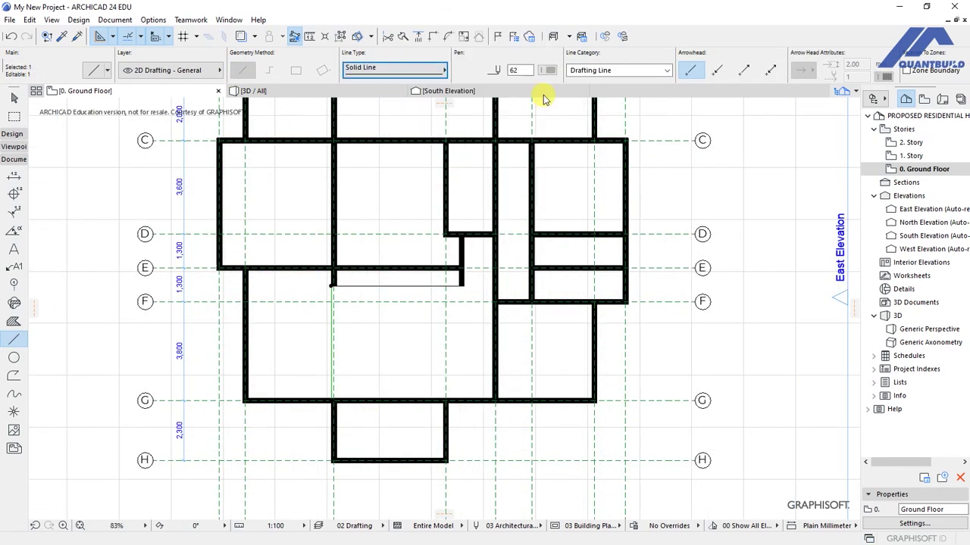
key(Escape)
Delete the three stray lines right of the plan and fit the whole plan in the window
middle_drag(416, 352, 368, 331)
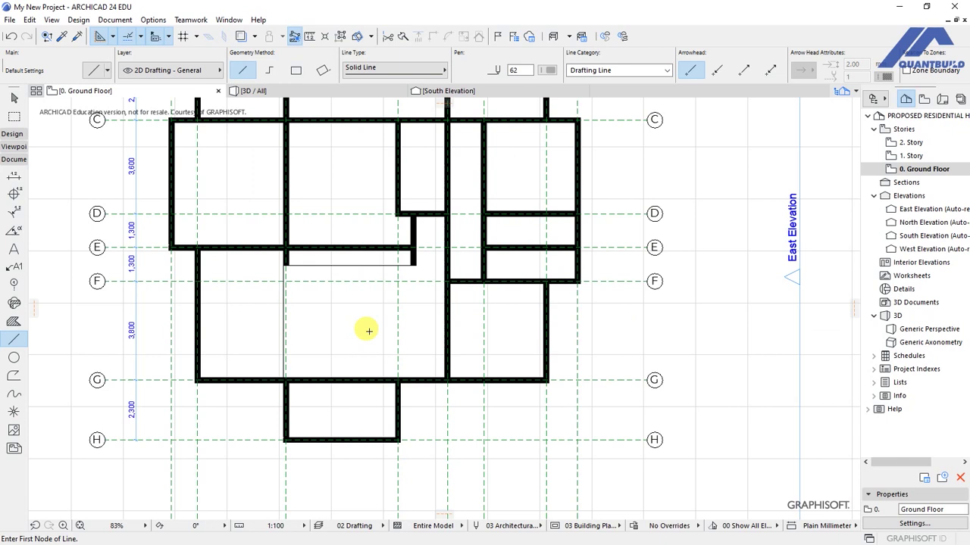
scroll(509, 416, down, 5)
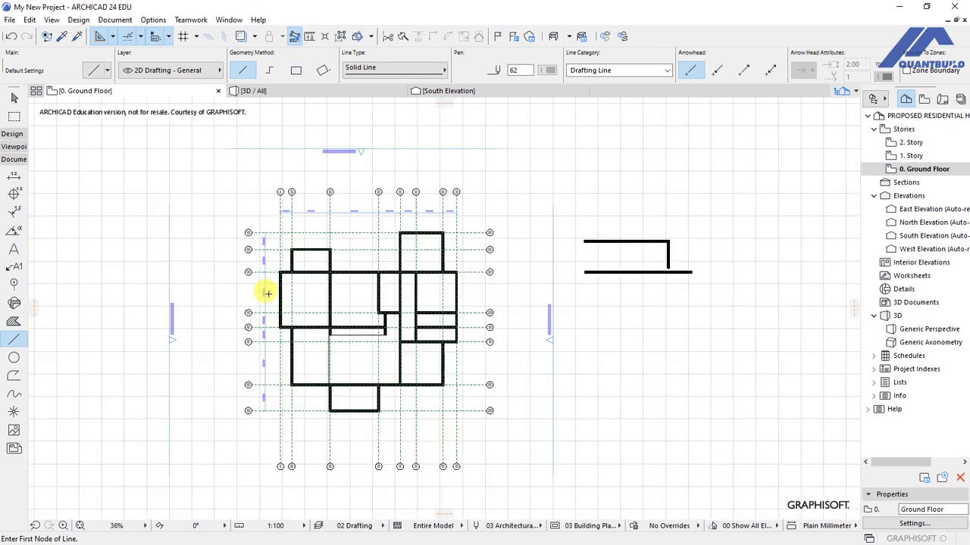
scroll(728, 287, up, 2)
shift+drag(507, 180, 721, 331)
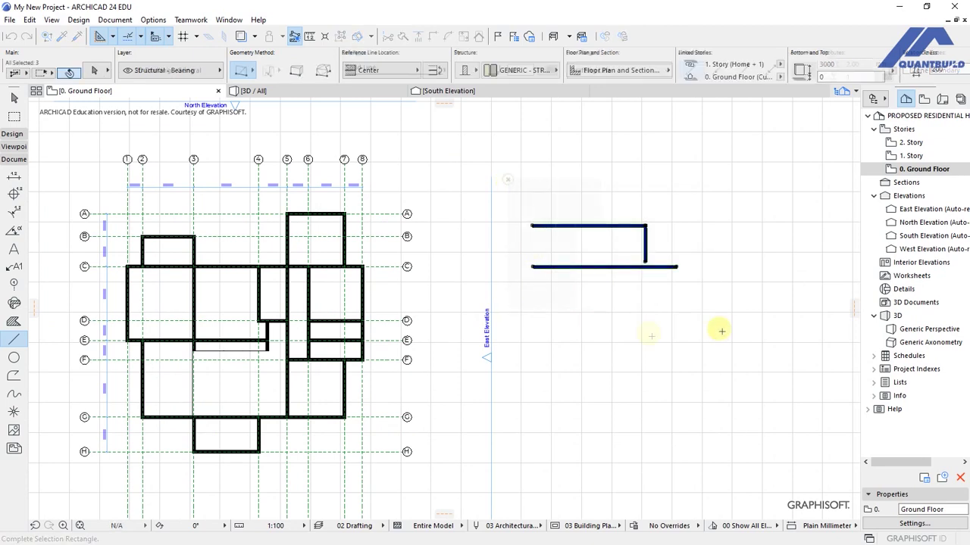
key(Delete)
key(ctrl+shift+apostrophe)
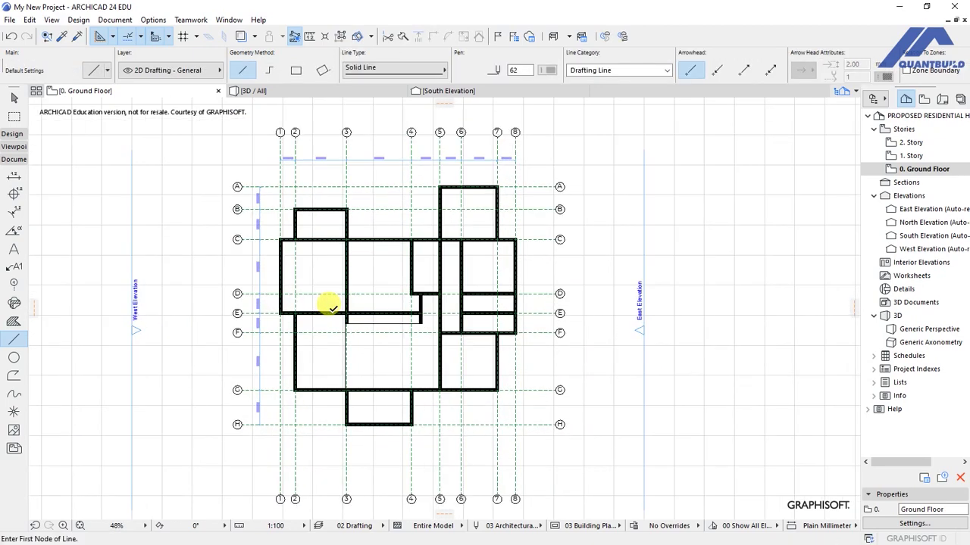
scroll(309, 269, up, 2)
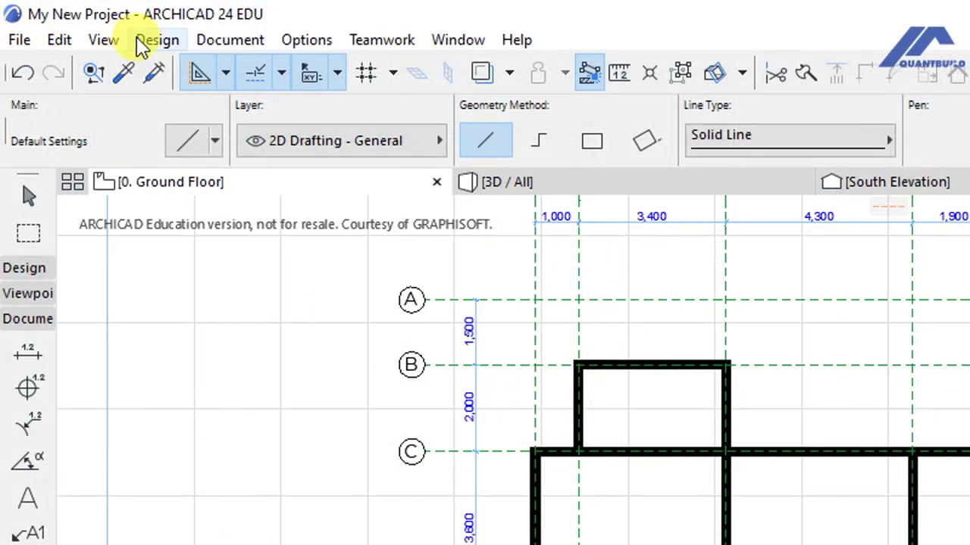
click(148, 39)
Activate the Zone tool from Design > Architectural Tools and bring up its default settings
mouse_move(181, 68)
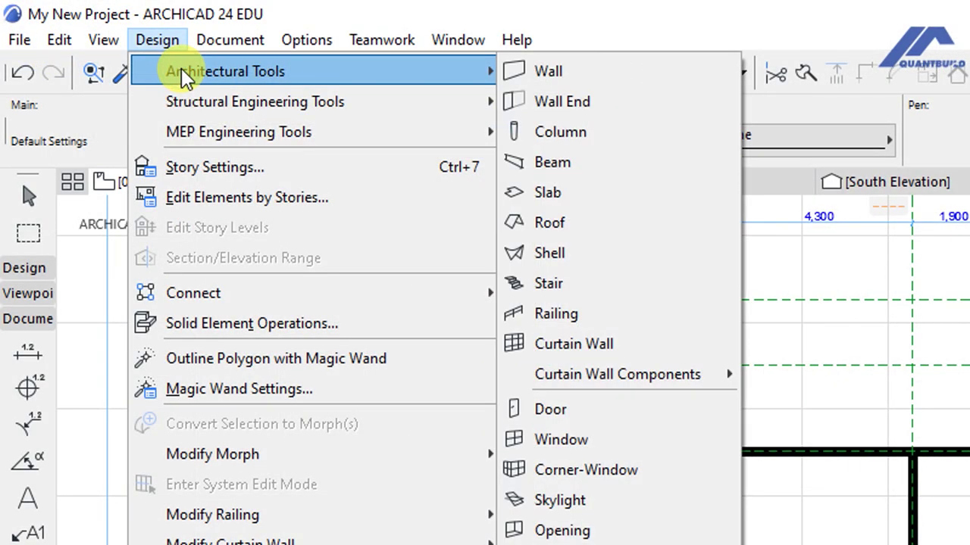
mouse_move(306, 93)
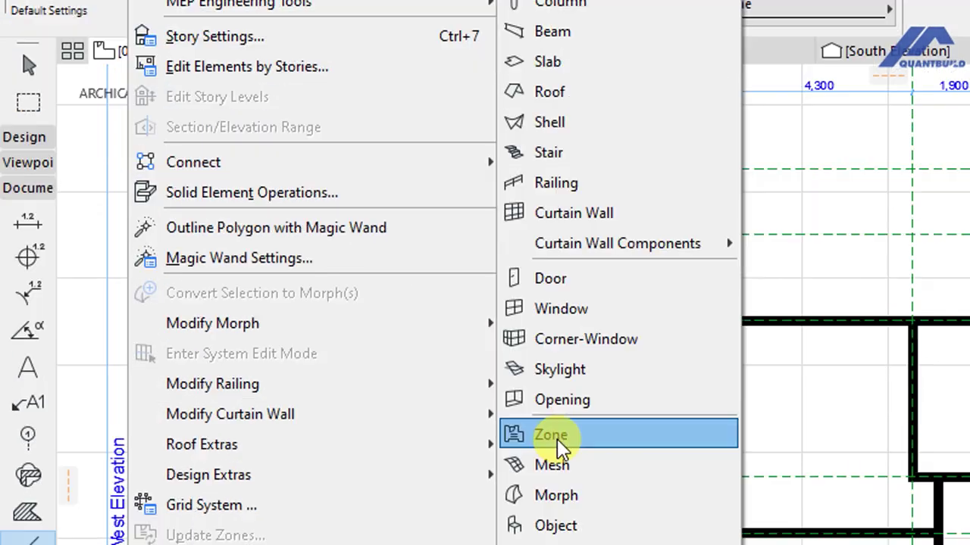
click(557, 439)
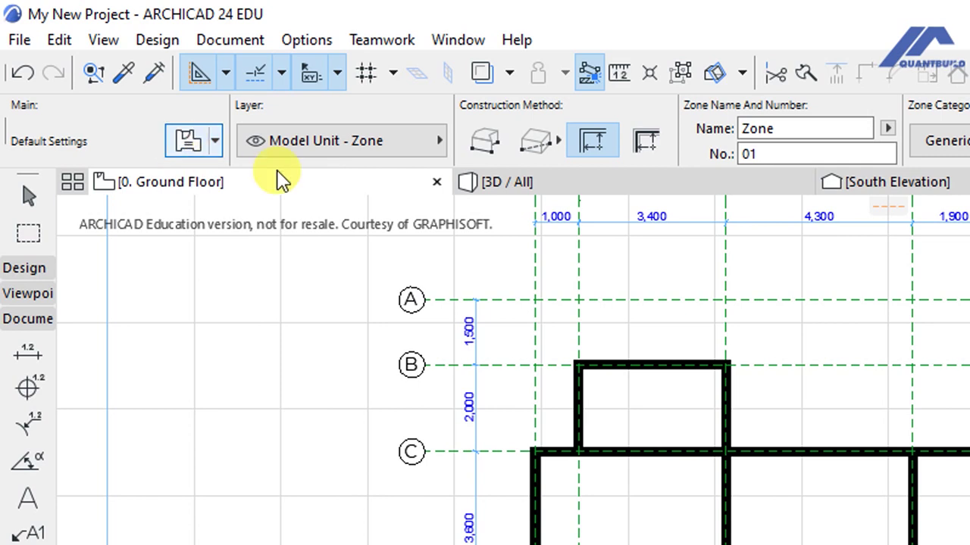
key(ctrl+t)
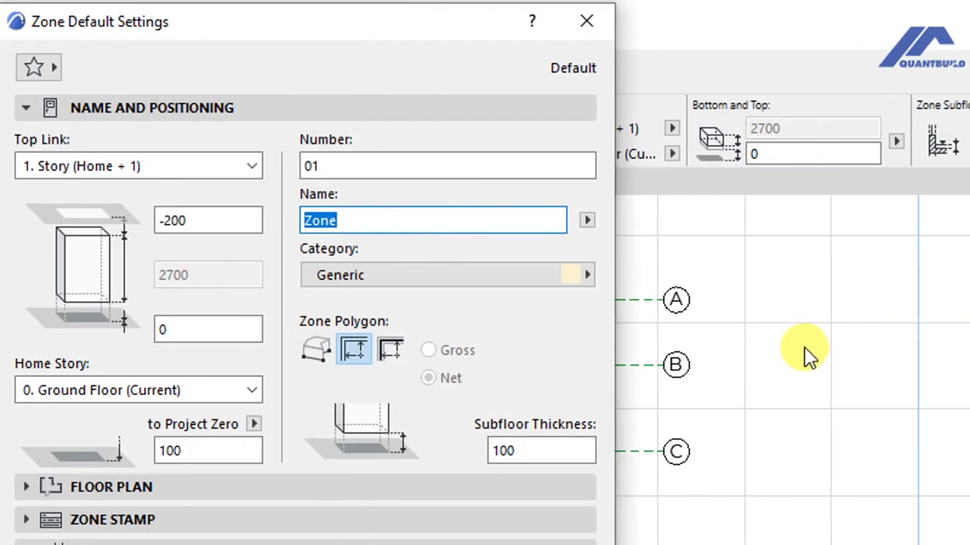
Check the zone number 01 and name Zone, keeping the category as Generic
click(280, 109)
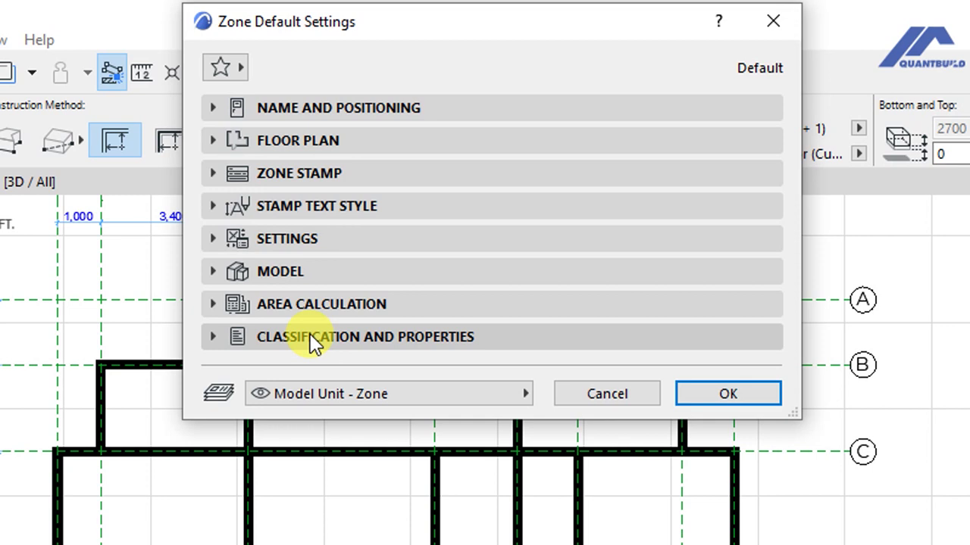
click(308, 107)
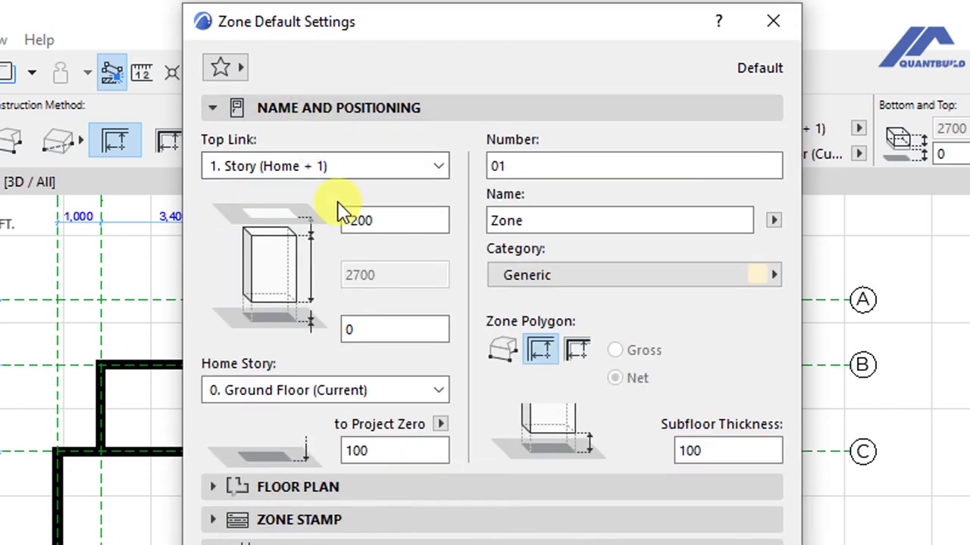
click(530, 165)
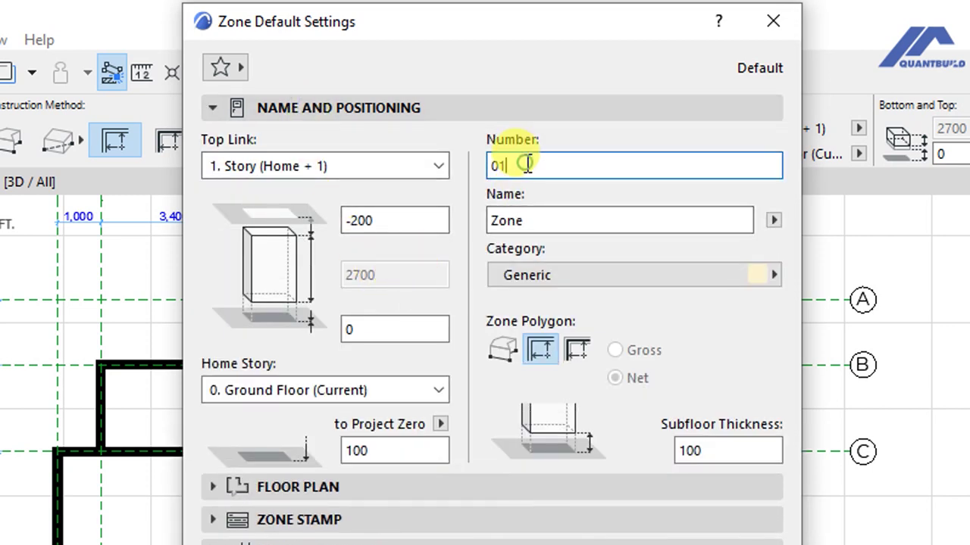
click(535, 221)
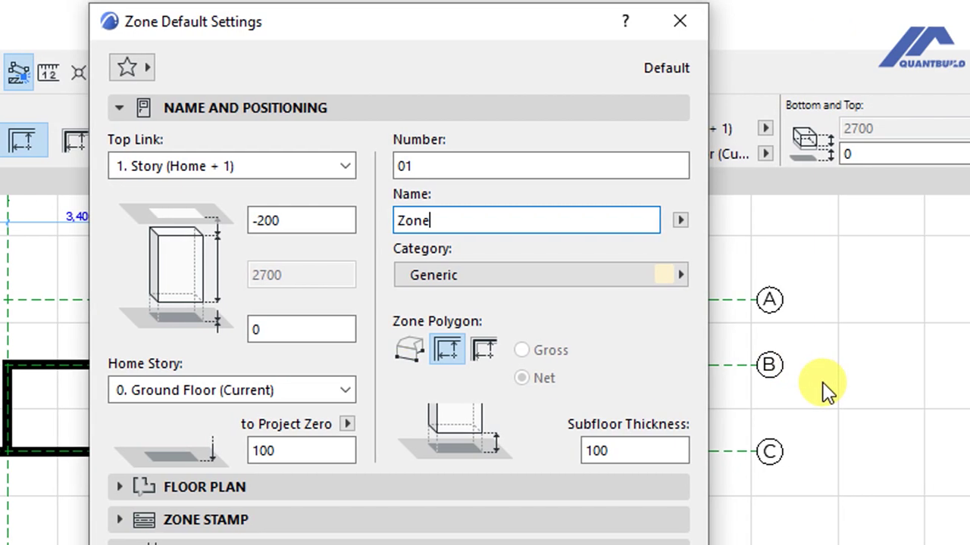
click(674, 278)
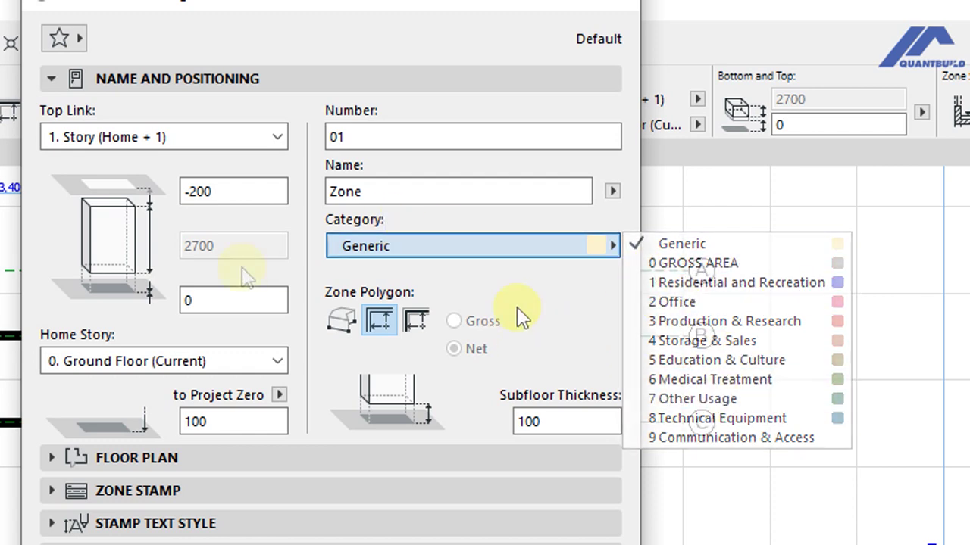
click(530, 286)
Expand the Floor Plan, Zone Stamp and Stamp Text Style panels to reach the Arial 3.00 mm settings
click(149, 79)
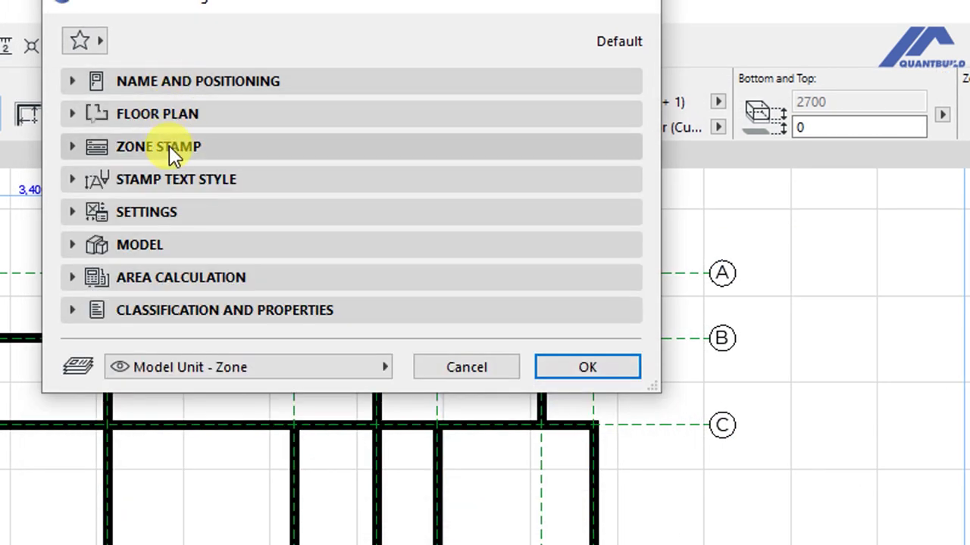
click(156, 122)
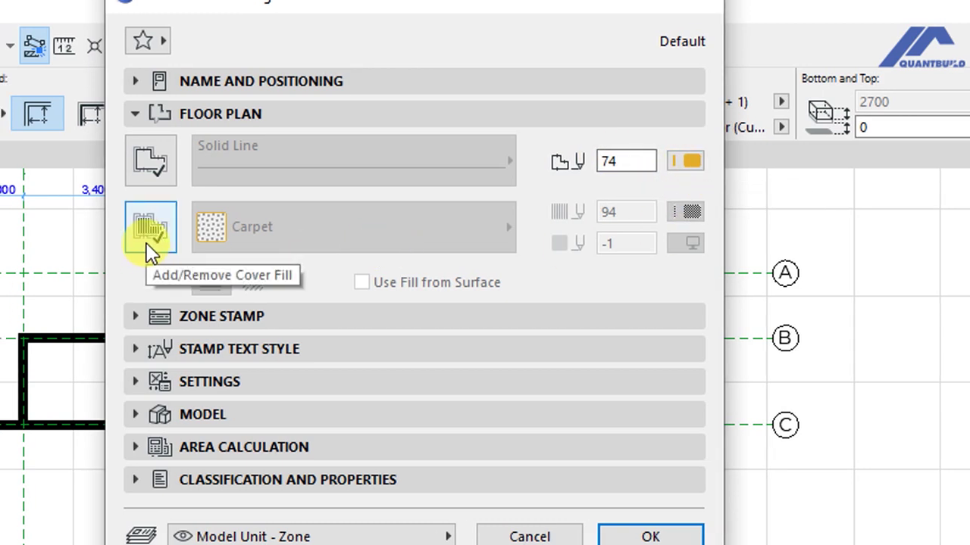
click(216, 148)
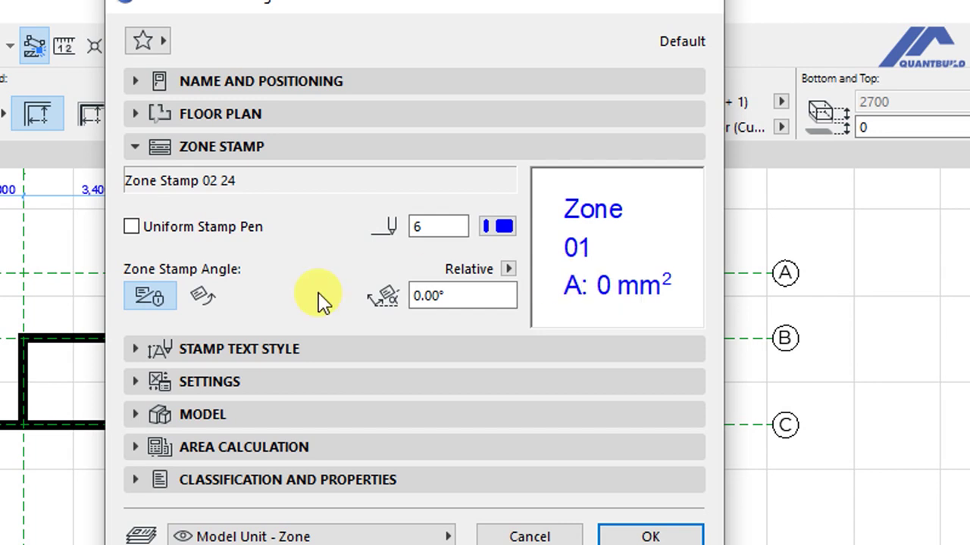
click(228, 147)
click(234, 180)
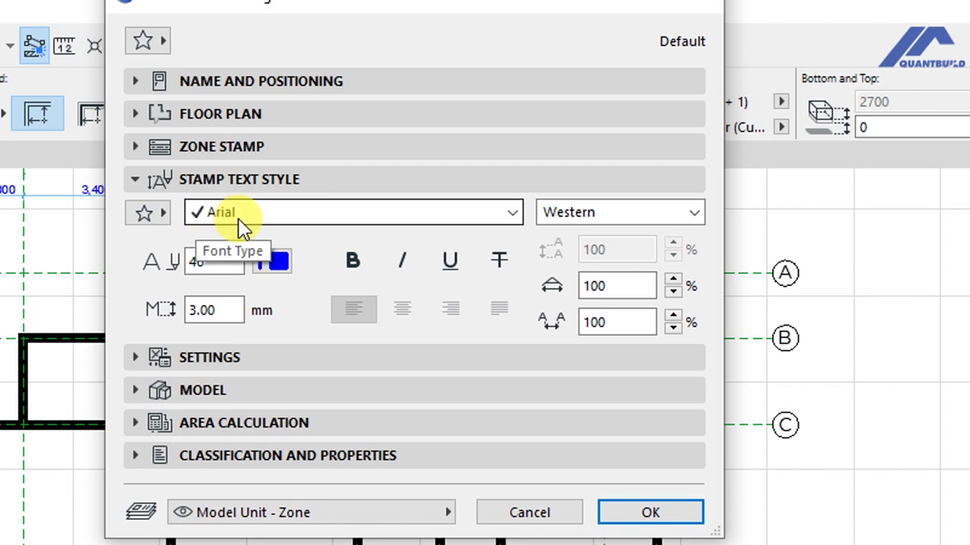
Change the zone stamp font size from 3.00 to 2.00 mm and choose Montserrat
click(214, 261)
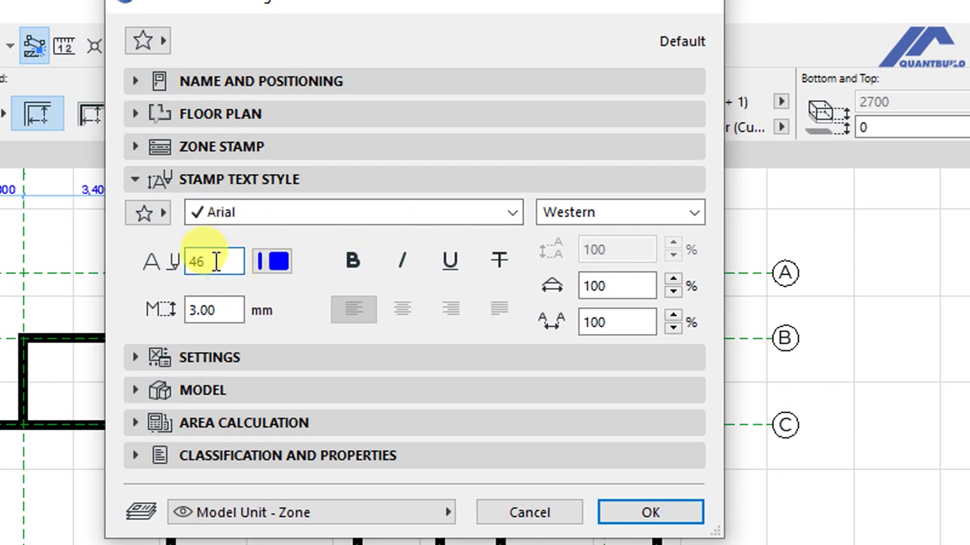
click(221, 309)
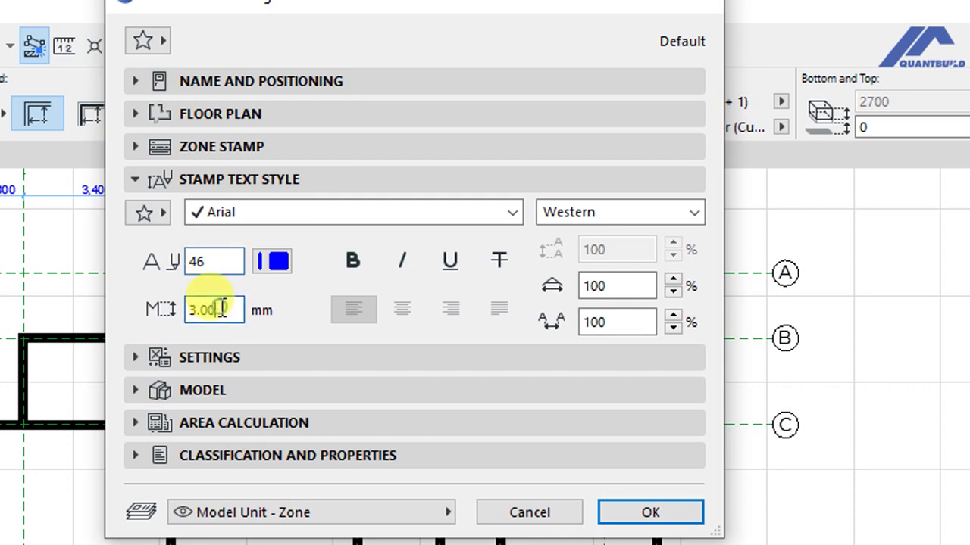
drag(218, 309, 175, 312)
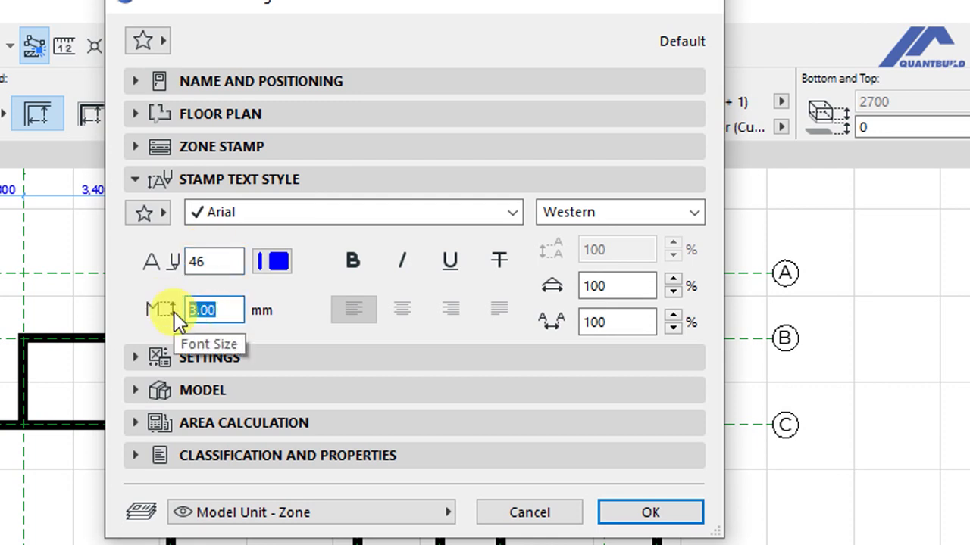
text(2.00)
click(258, 214)
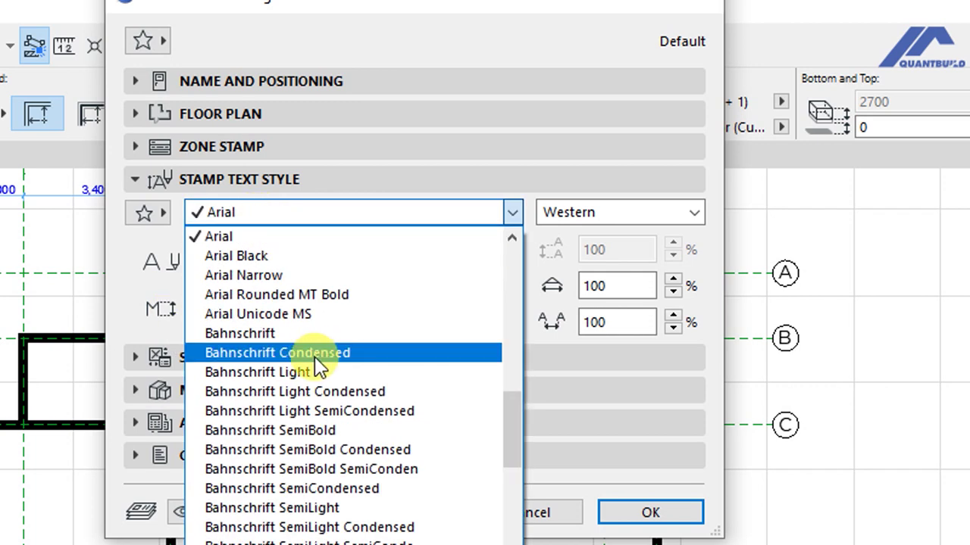
scroll(322, 368, down, 15)
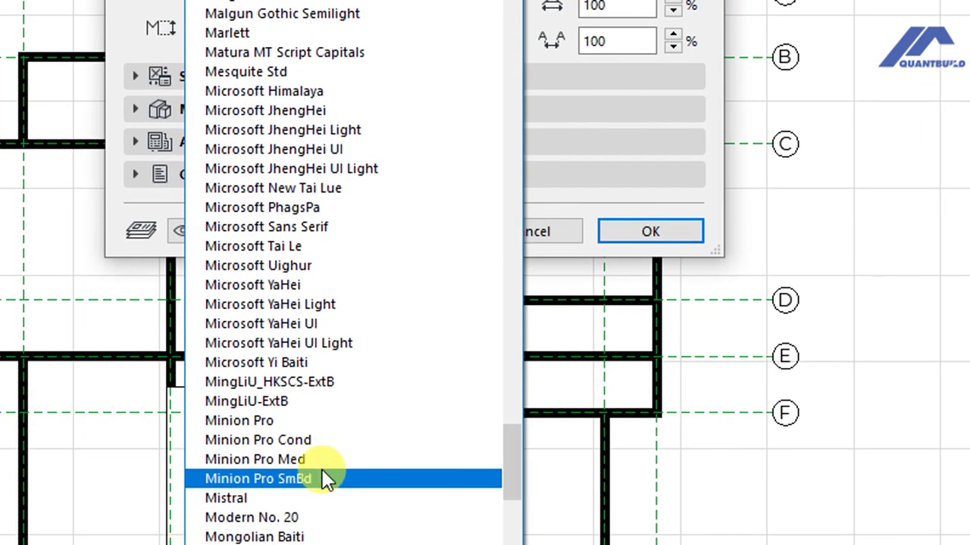
click(217, 439)
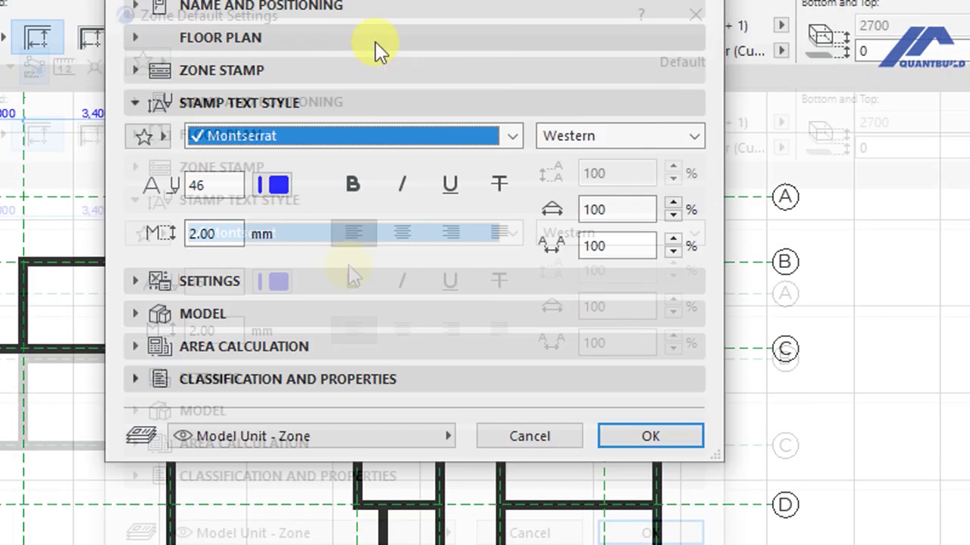
click(296, 201)
click(236, 232)
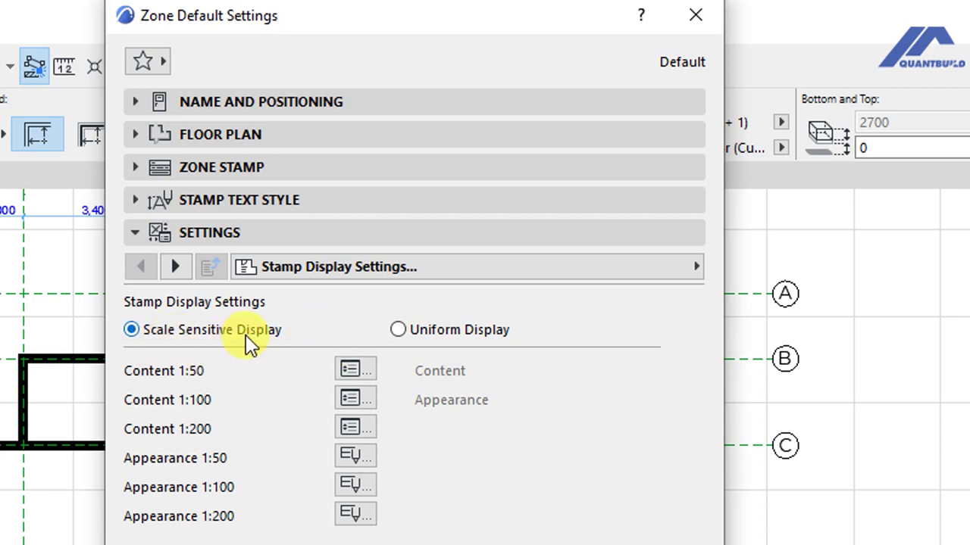
Review the Area Calculation values and accept the zone defaults with OK
click(216, 233)
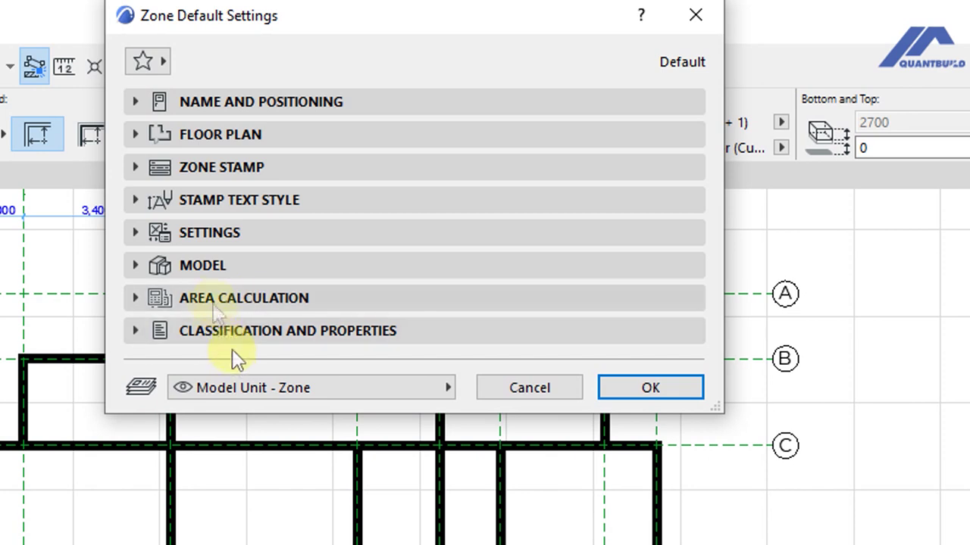
click(208, 299)
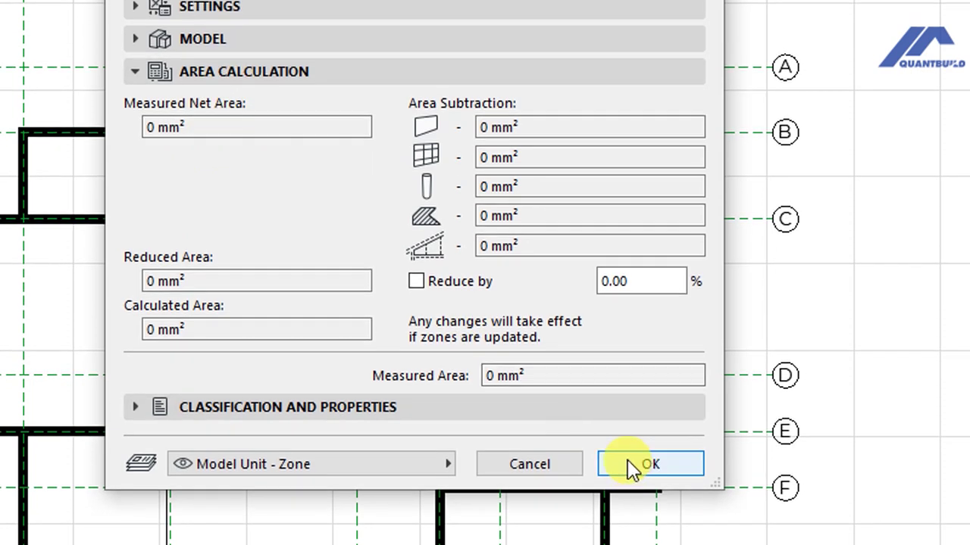
click(631, 468)
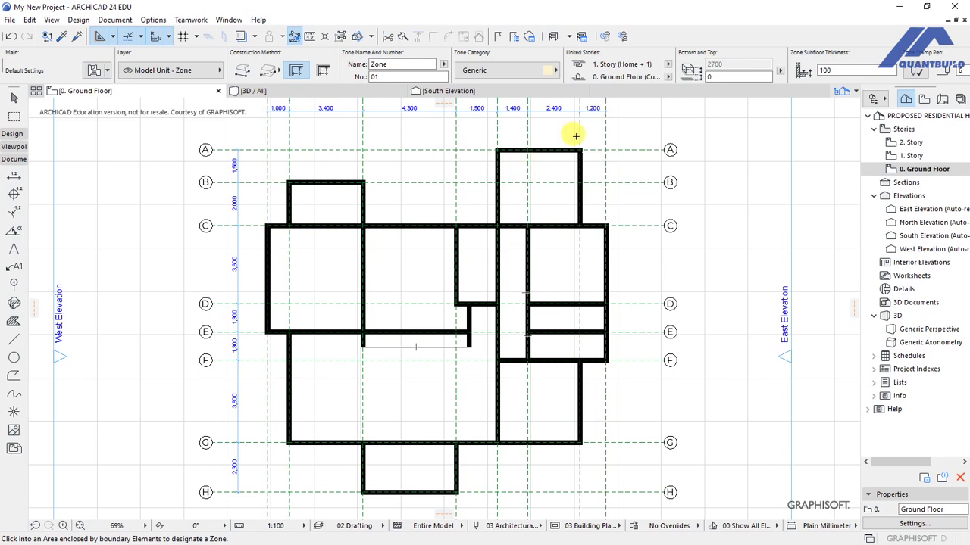
Zoom into the top-right room and set the zone Construction Method to Manual (Polyline)
scroll(569, 139, up, 5)
scroll(460, 253, up, 1)
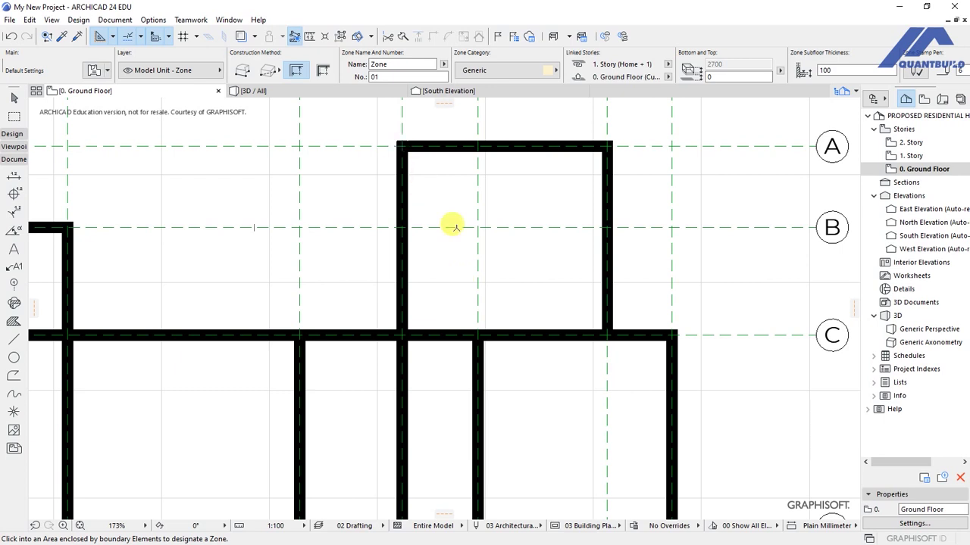
shift+click(453, 227)
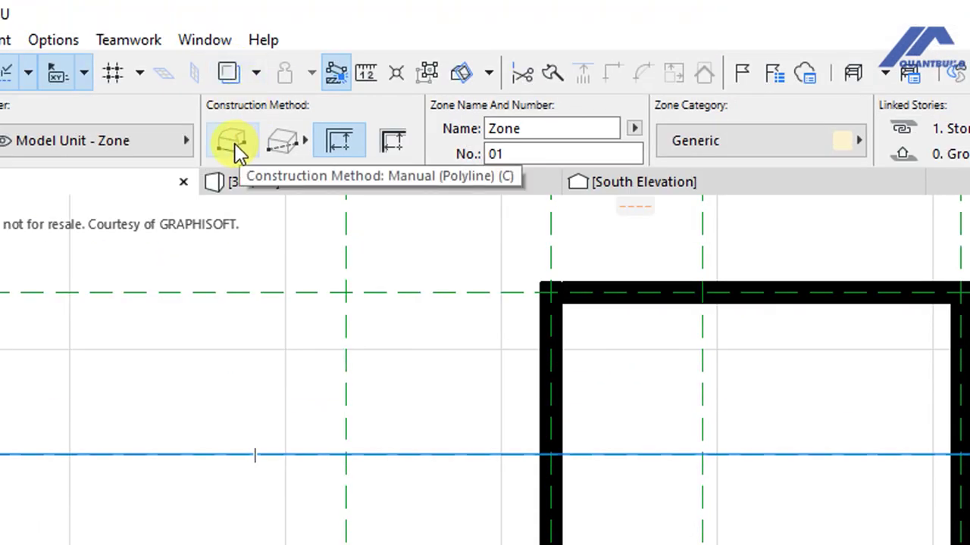
click(235, 144)
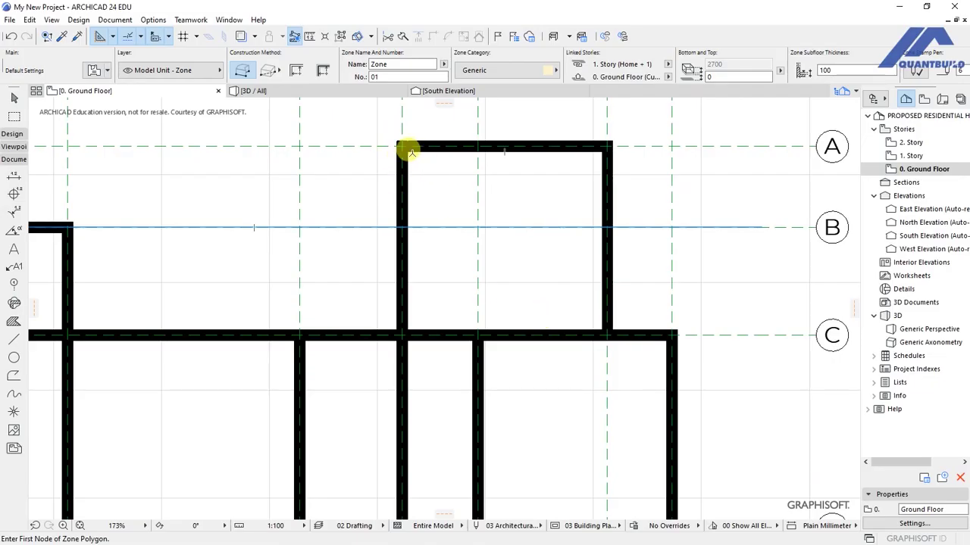
Trace the top-right room's four inner wall corners and place the Zone 01 stamp inside it
click(403, 145)
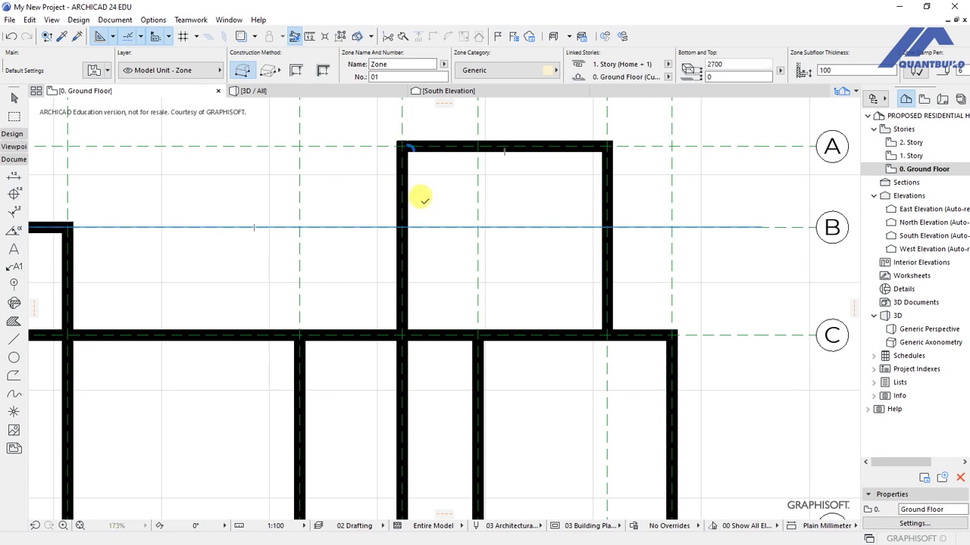
click(604, 144)
click(604, 327)
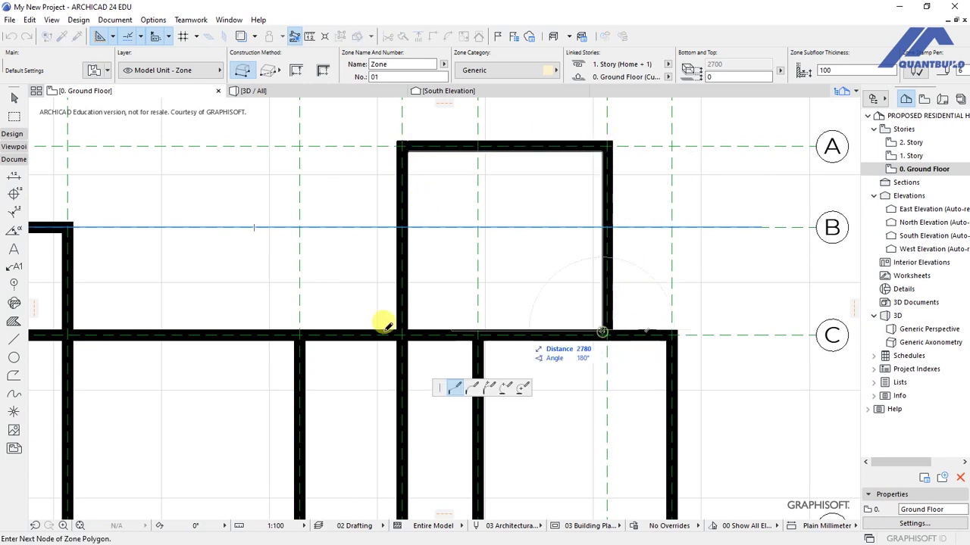
click(407, 327)
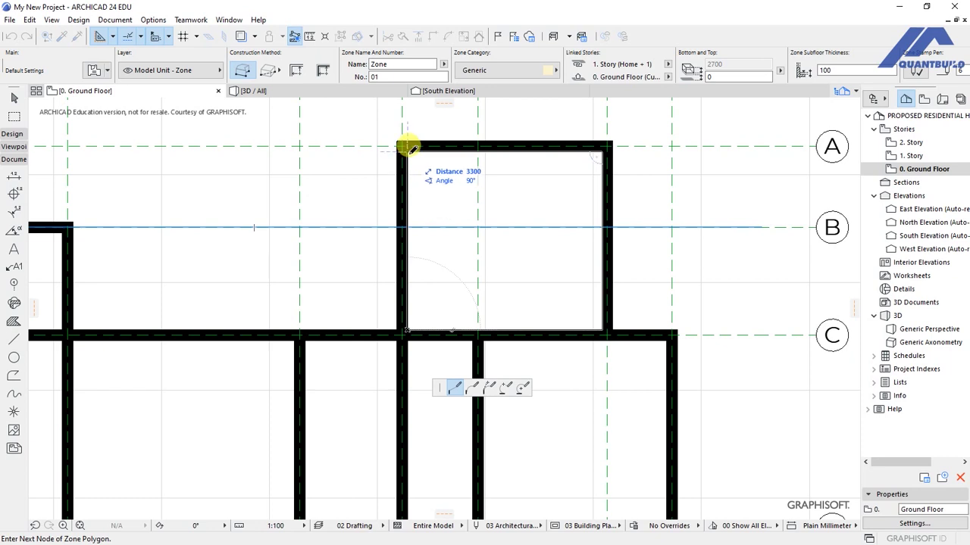
click(406, 146)
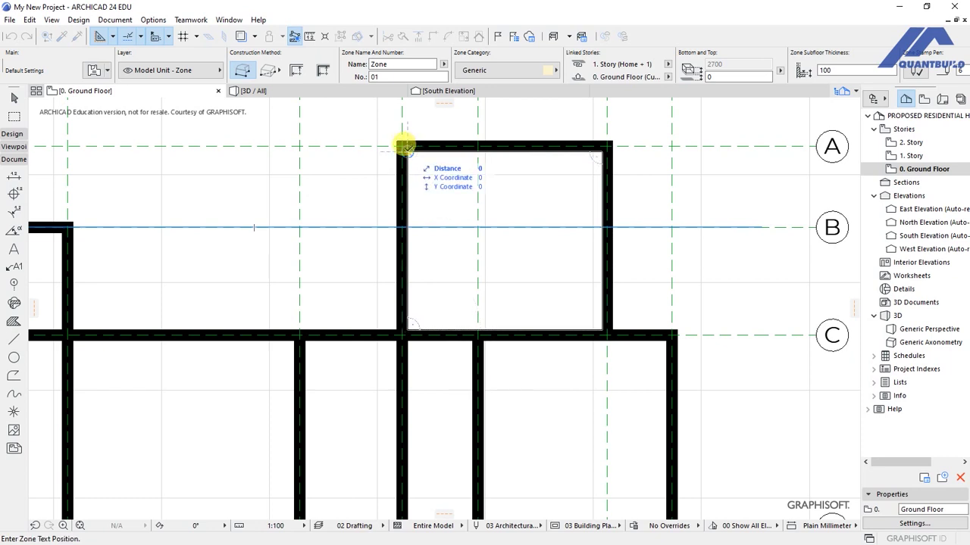
scroll(507, 227, up, 2)
scroll(474, 124, up, 1)
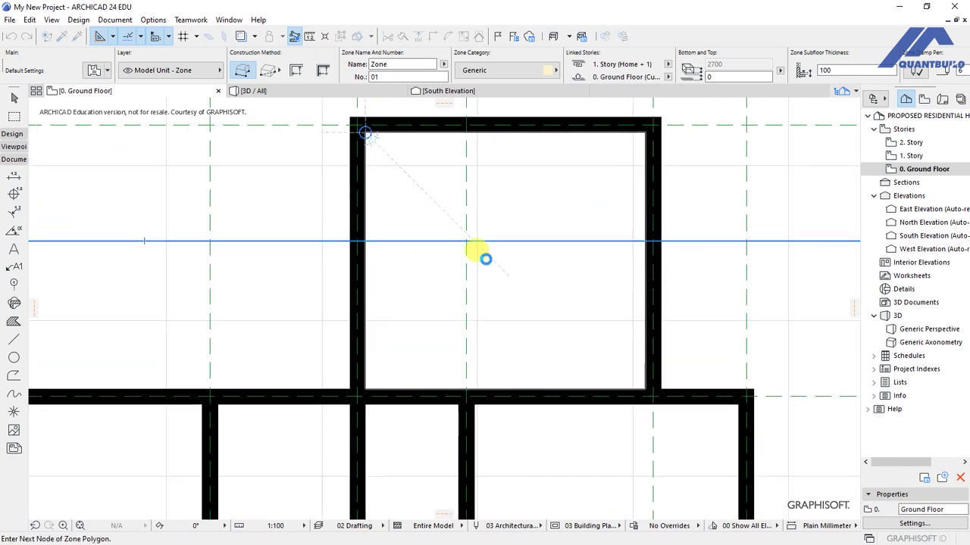
click(485, 259)
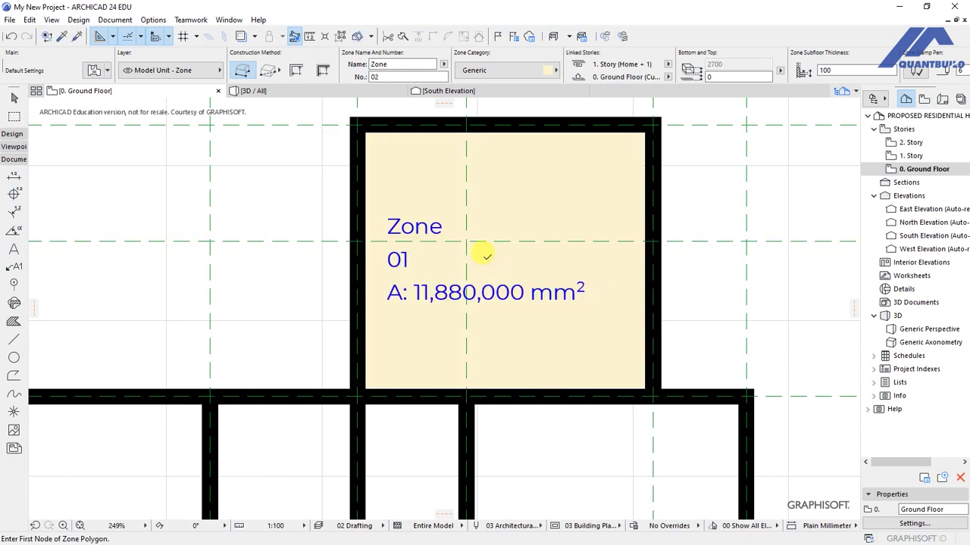
scroll(524, 353, down, 3)
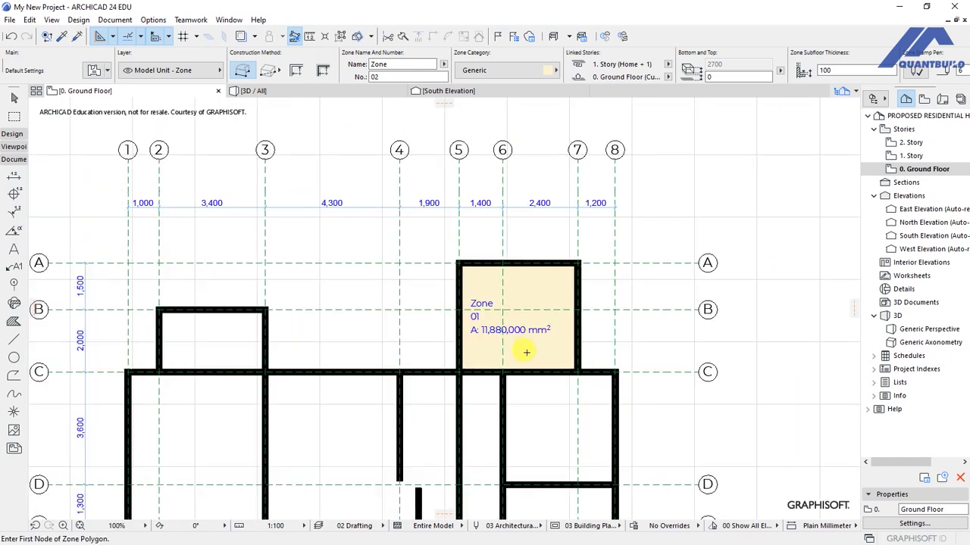
scroll(522, 346, up, 2)
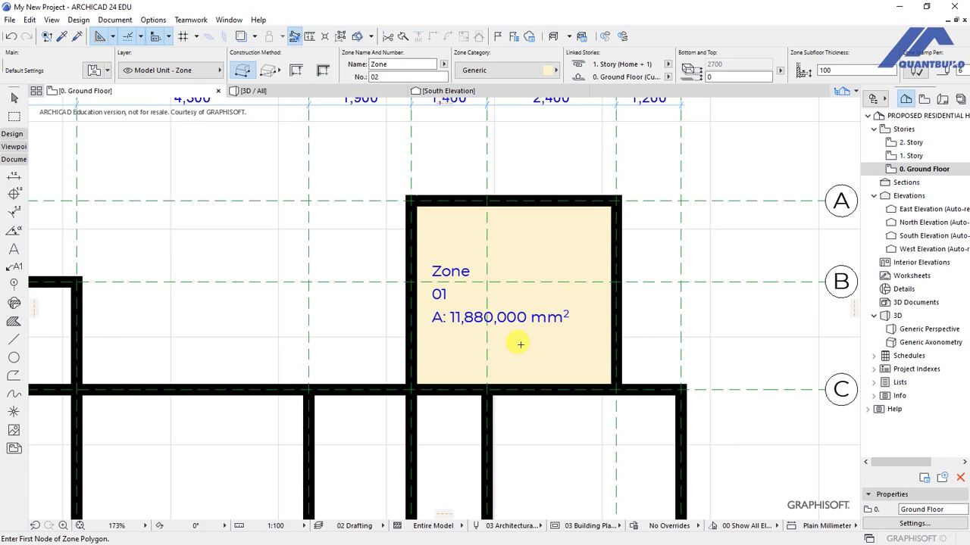
shift+click(536, 324)
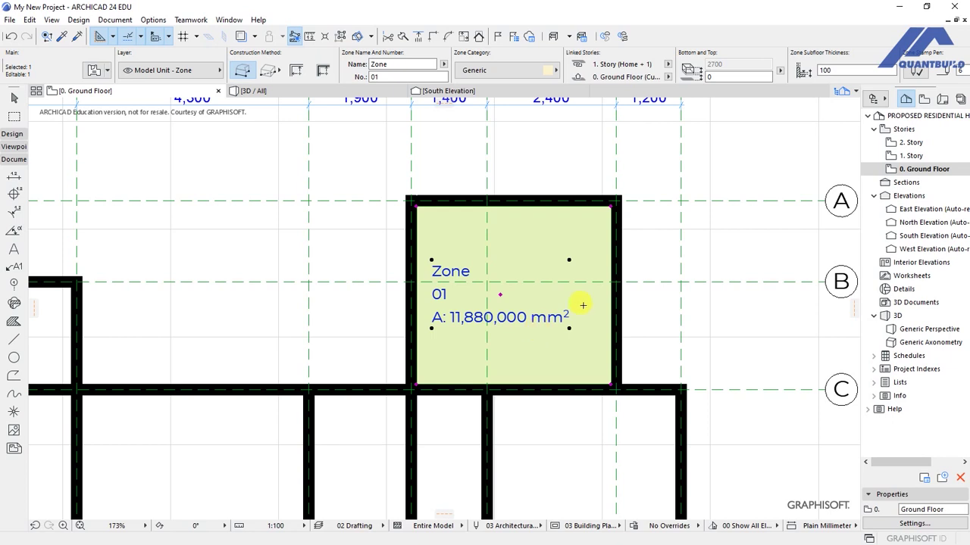
Rename the top-right zone to Bedroom from the preset name list and clear its 01 number
click(94, 70)
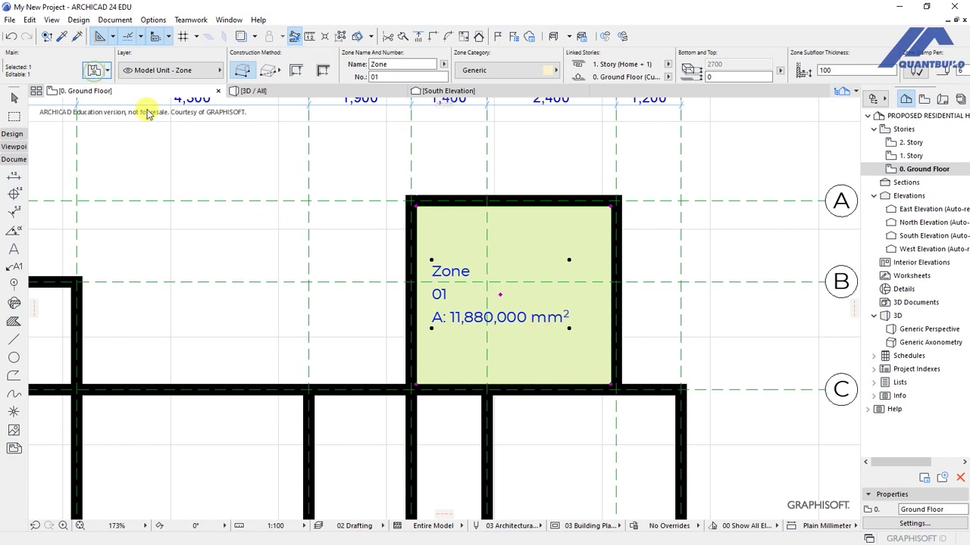
key(ctrl+t)
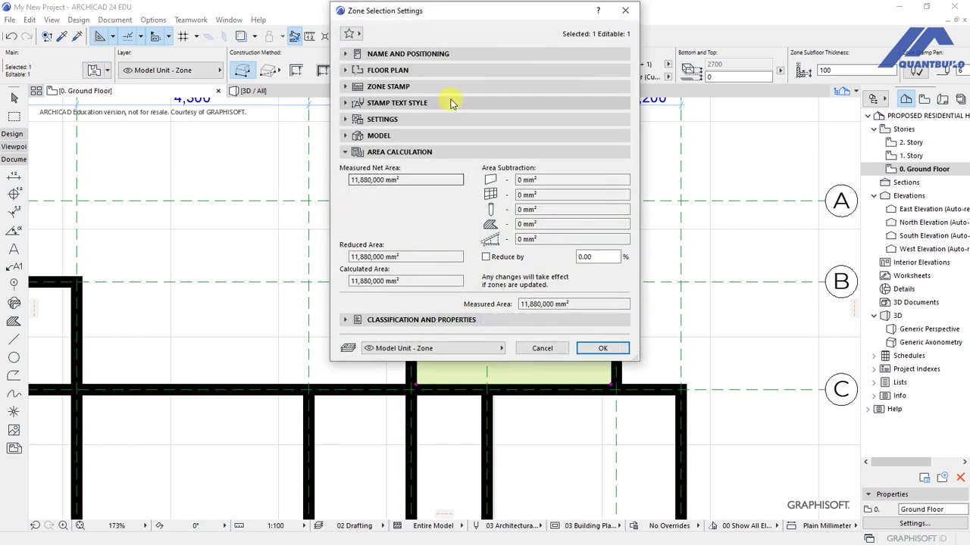
click(378, 54)
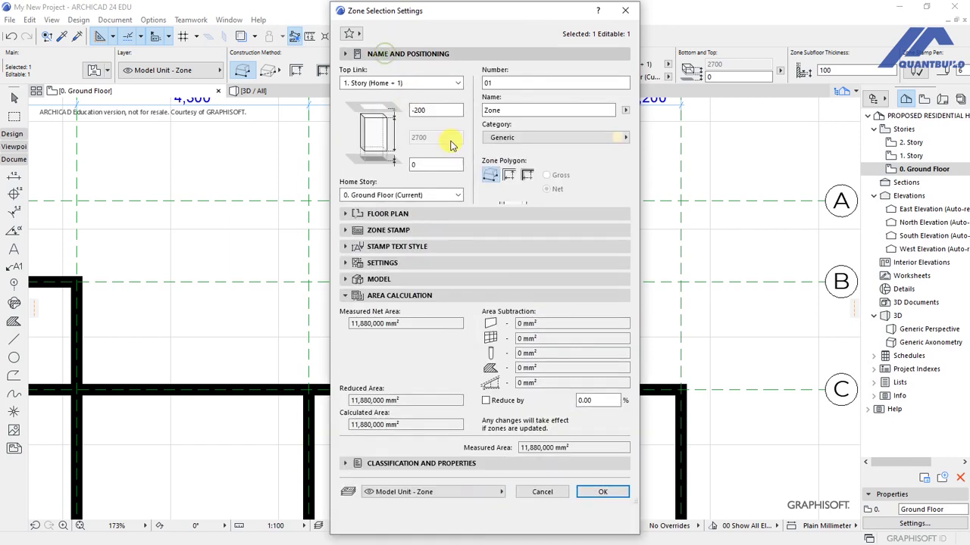
click(499, 111)
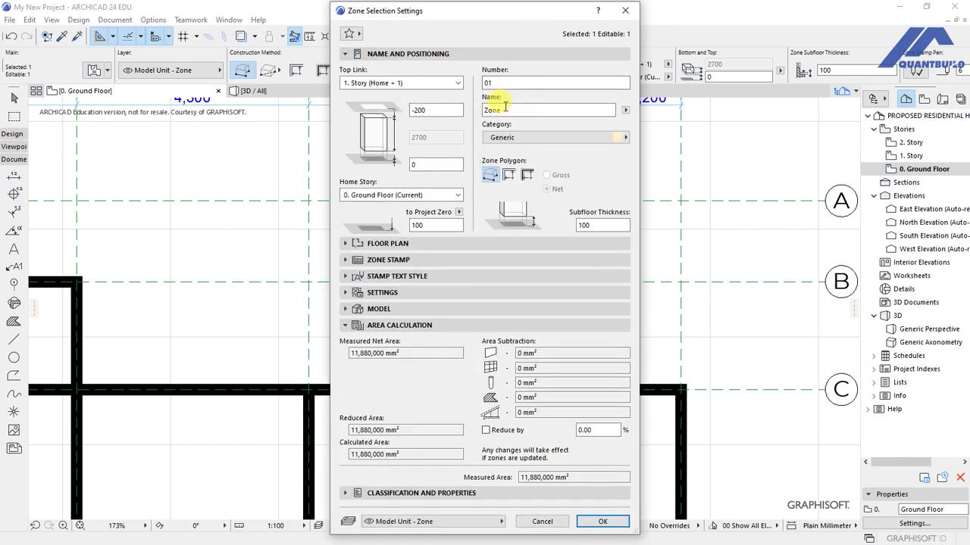
click(625, 110)
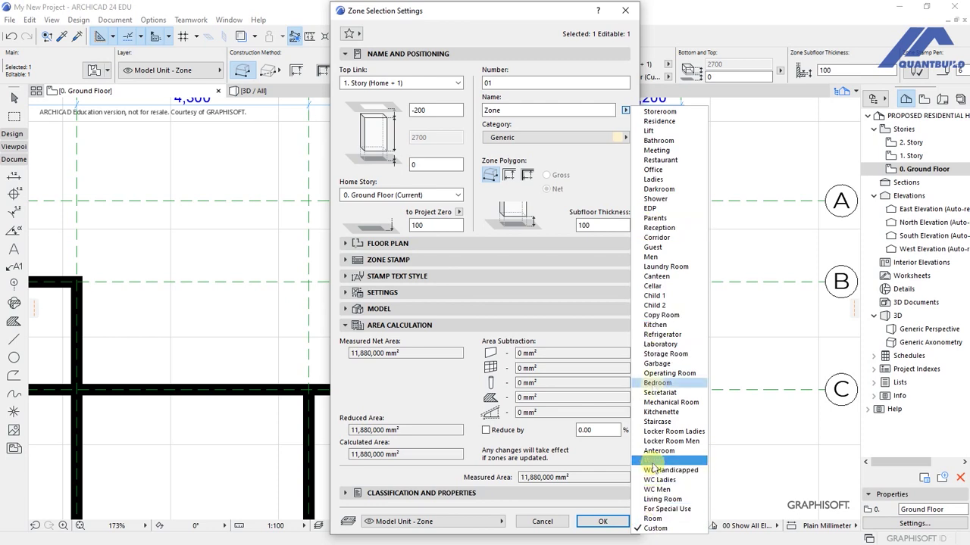
click(655, 383)
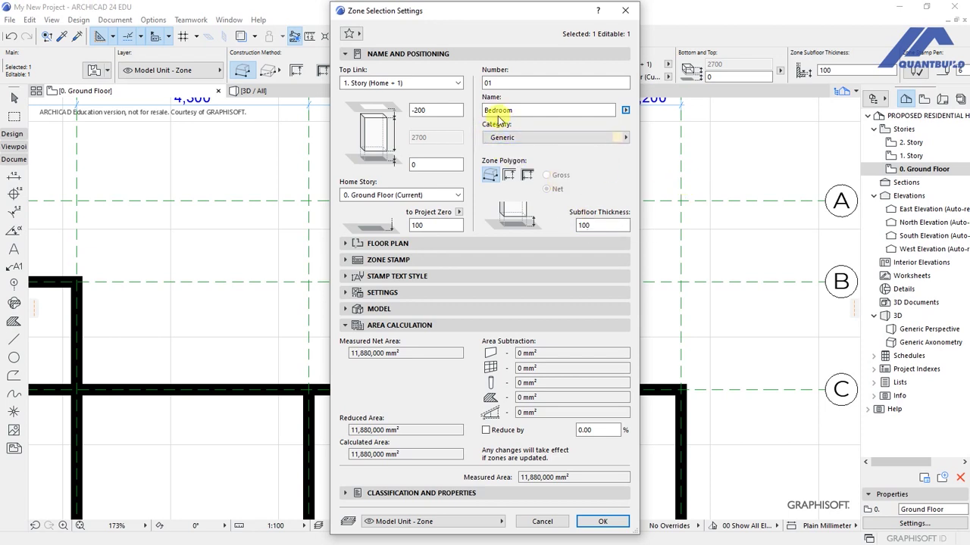
double_click(549, 82)
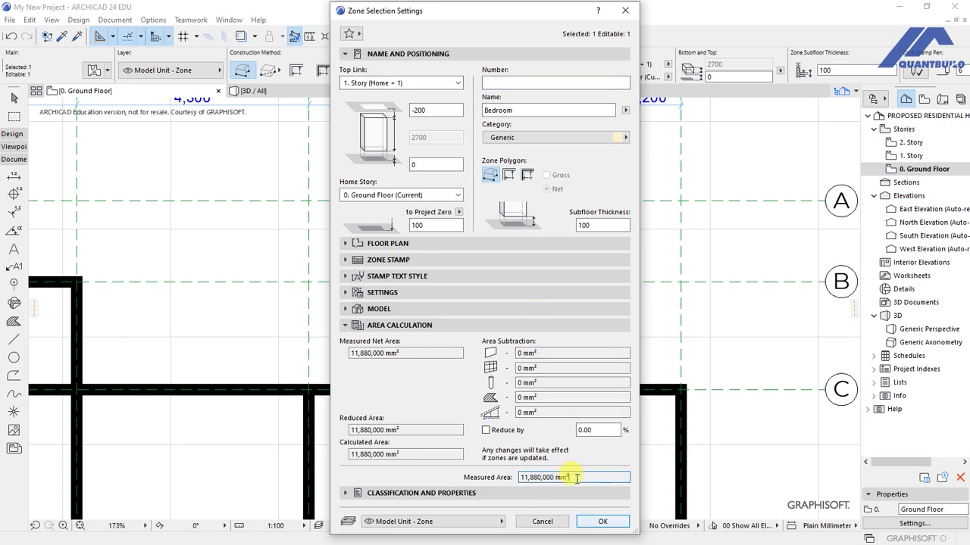
click(379, 325)
click(380, 325)
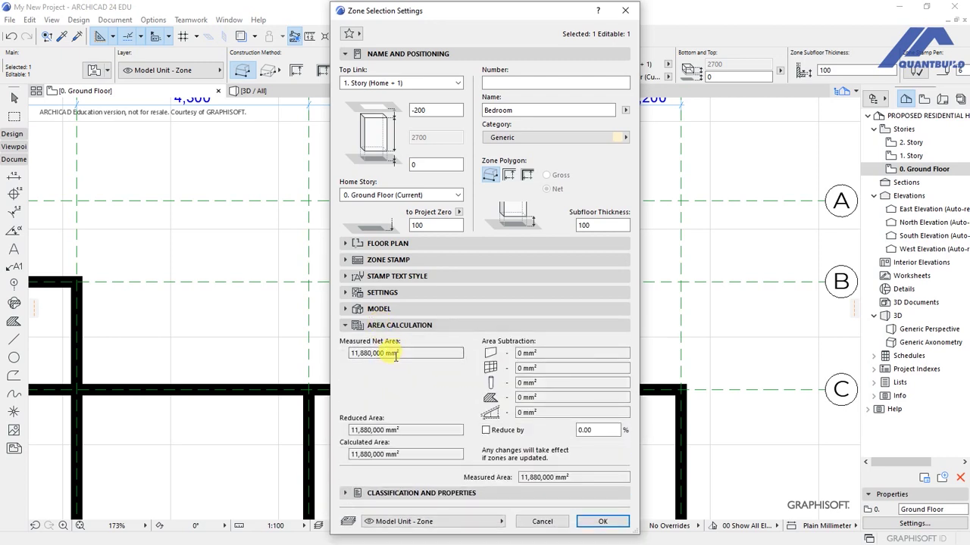
click(603, 522)
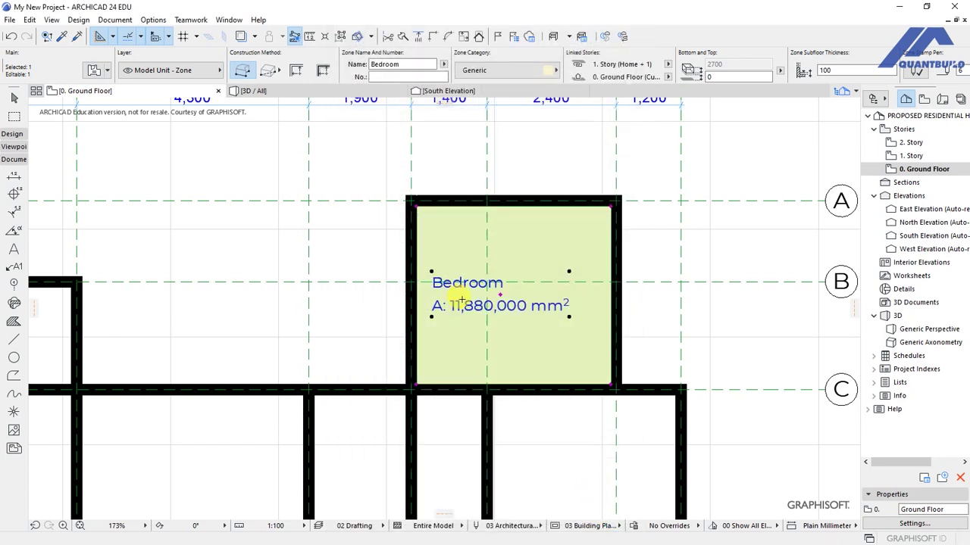
key(Escape)
scroll(454, 288, up, 1)
Trace a zone polygon through the four inner wall corners of the room between grids C and E
scroll(443, 269, up, 1)
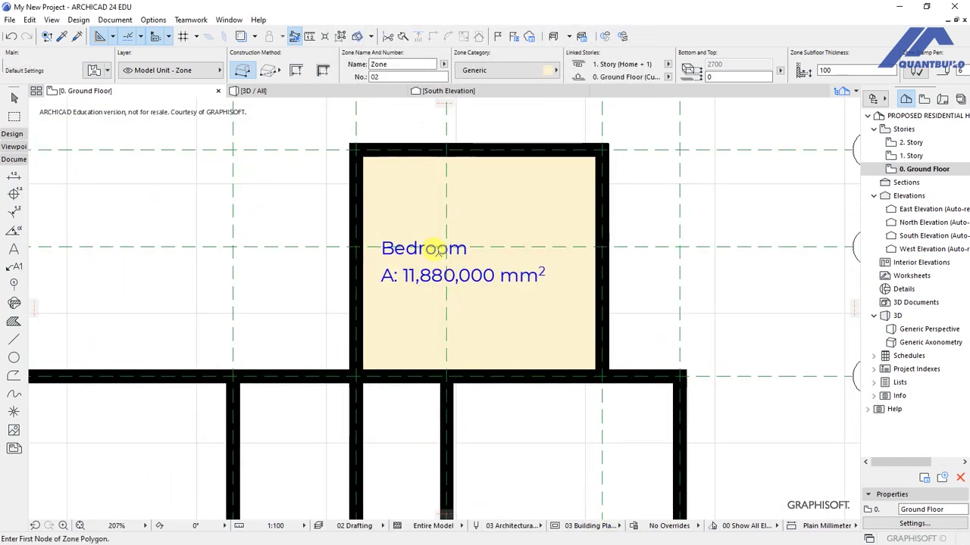
scroll(458, 164, down, 5)
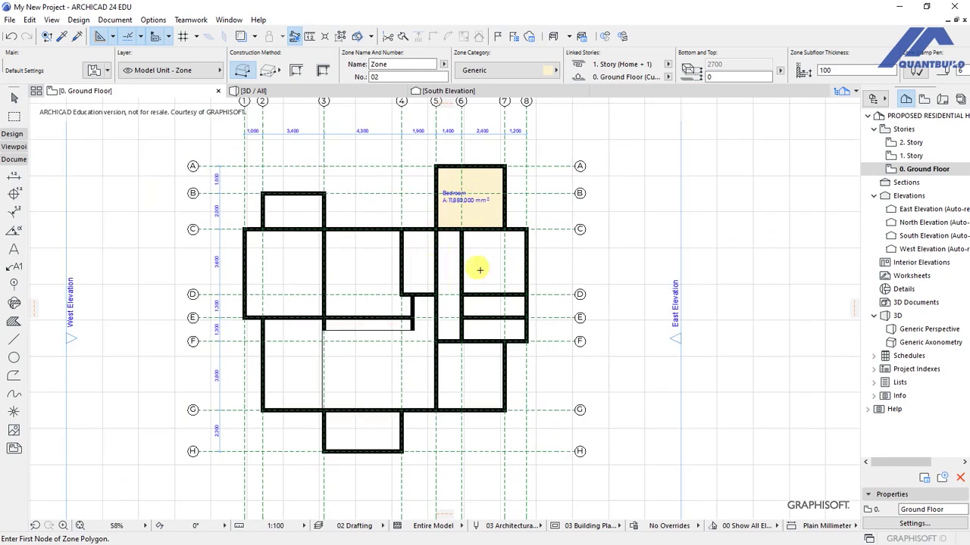
scroll(502, 253, up, 2)
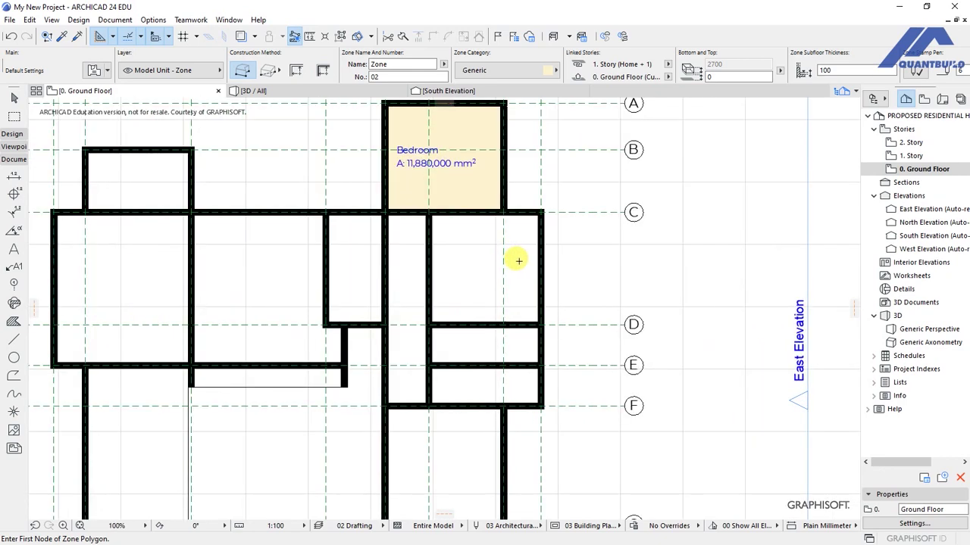
scroll(528, 280, down, 2)
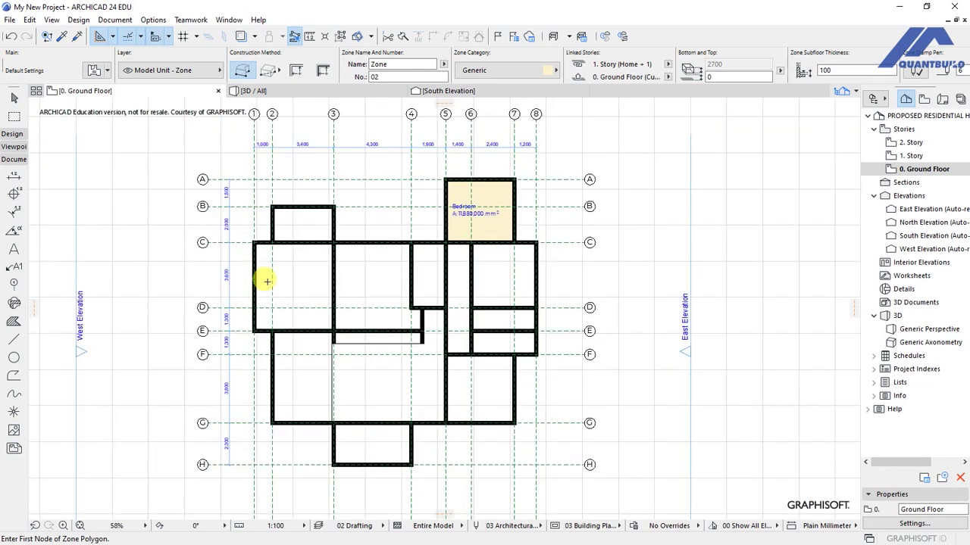
scroll(266, 281, up, 2)
scroll(266, 281, up, 3)
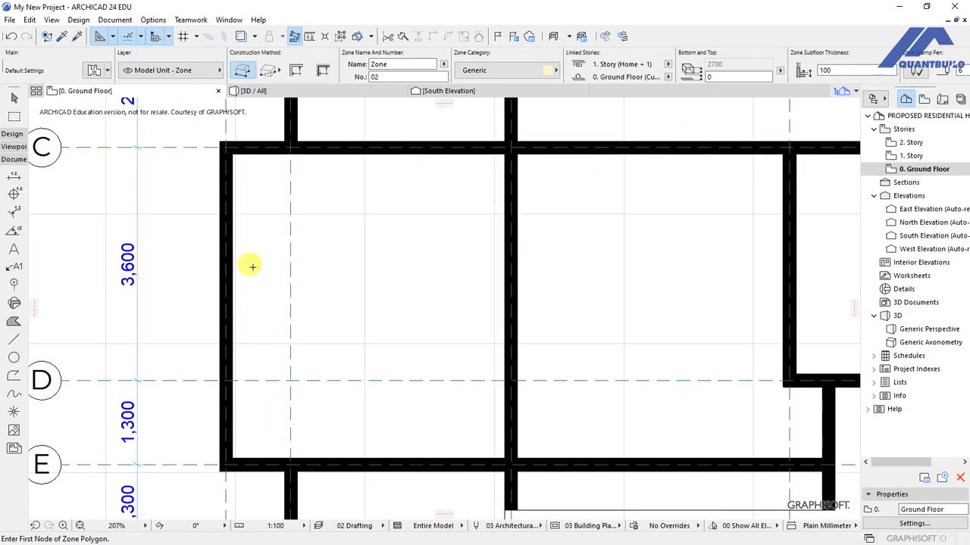
click(231, 152)
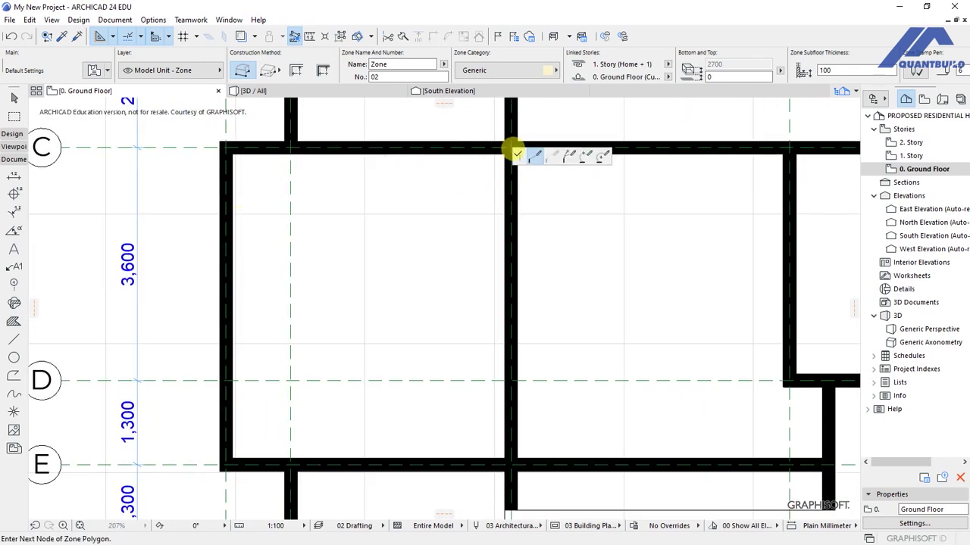
click(507, 147)
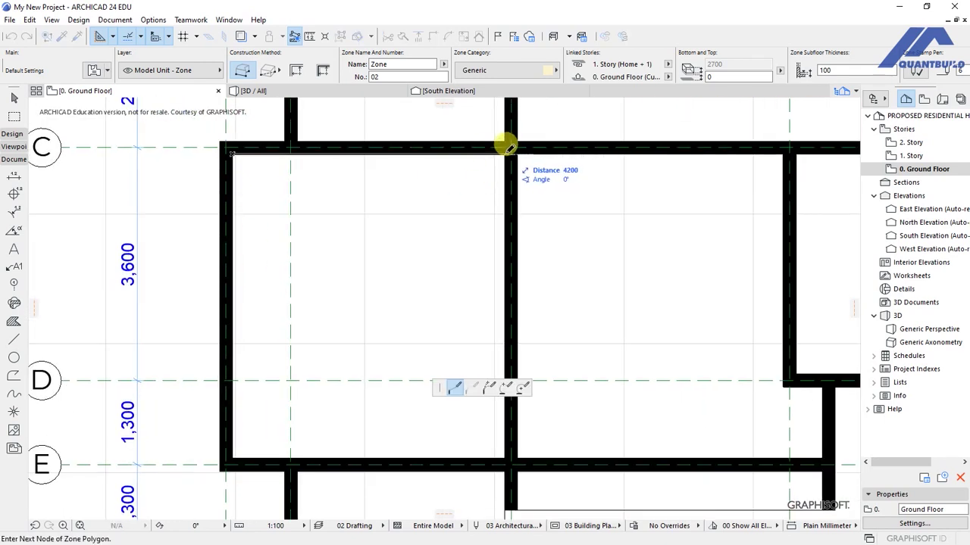
click(505, 455)
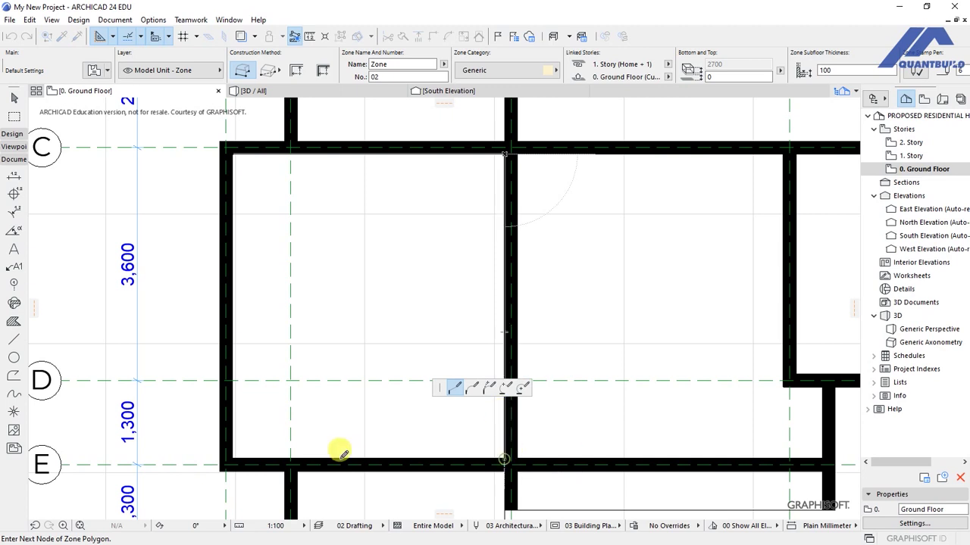
click(231, 453)
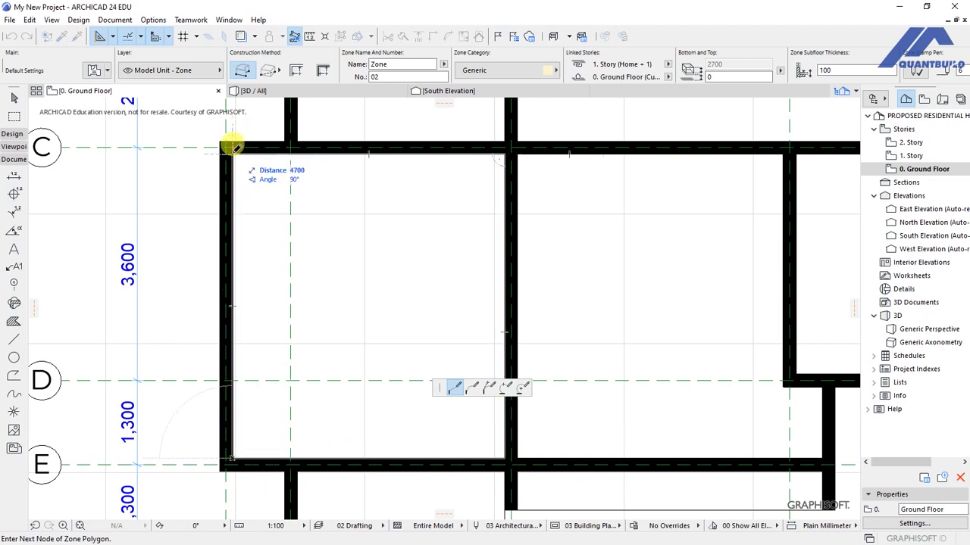
click(230, 146)
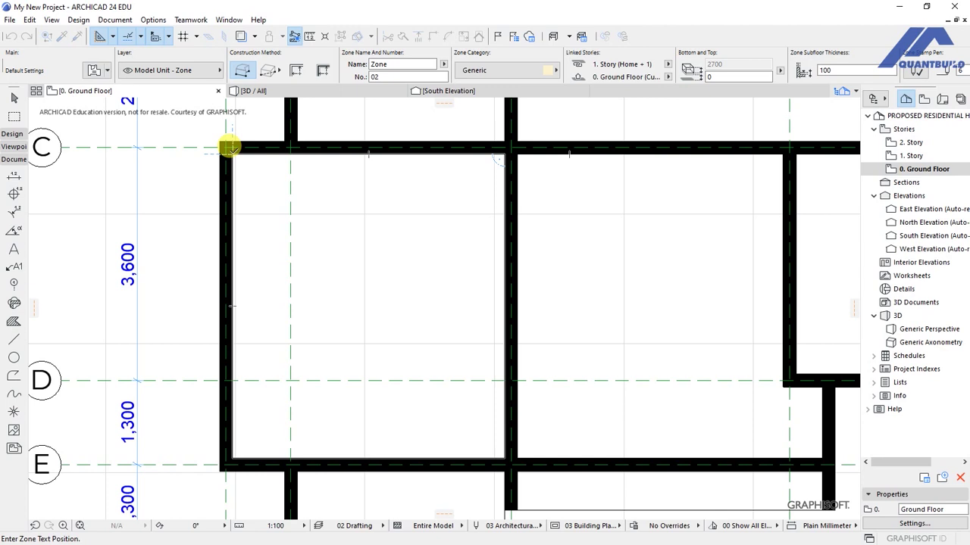
Place the Zone 02 stamp inside the room and open the new zone's settings
click(355, 295)
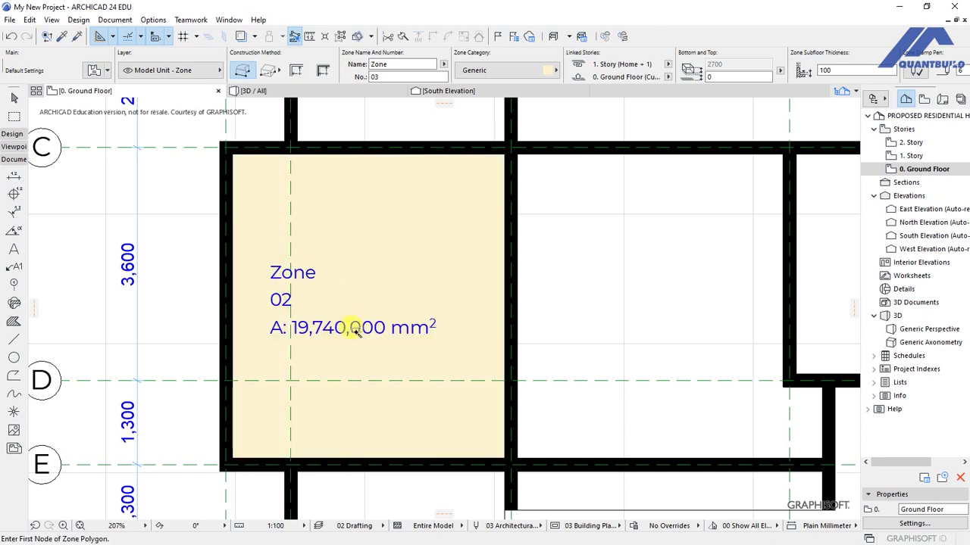
shift+click(379, 276)
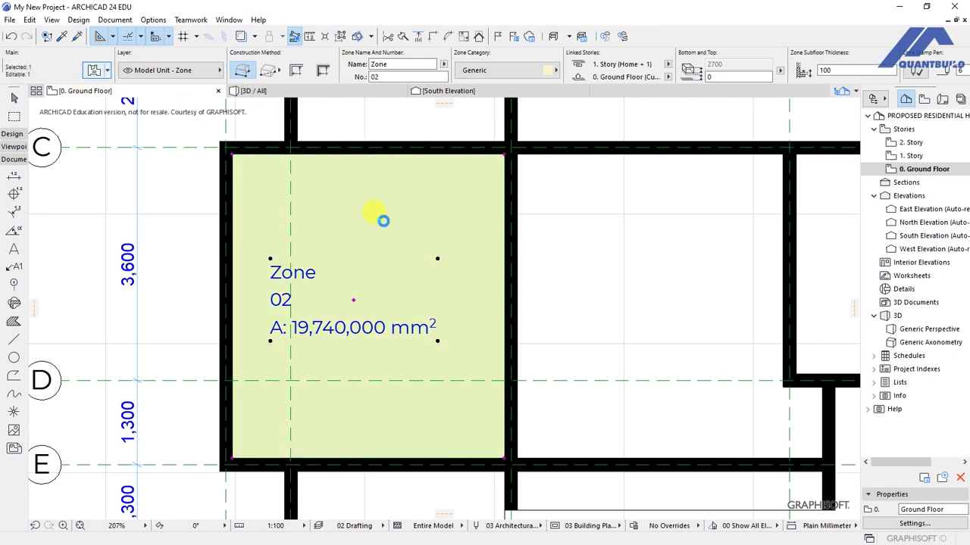
double_click(383, 220)
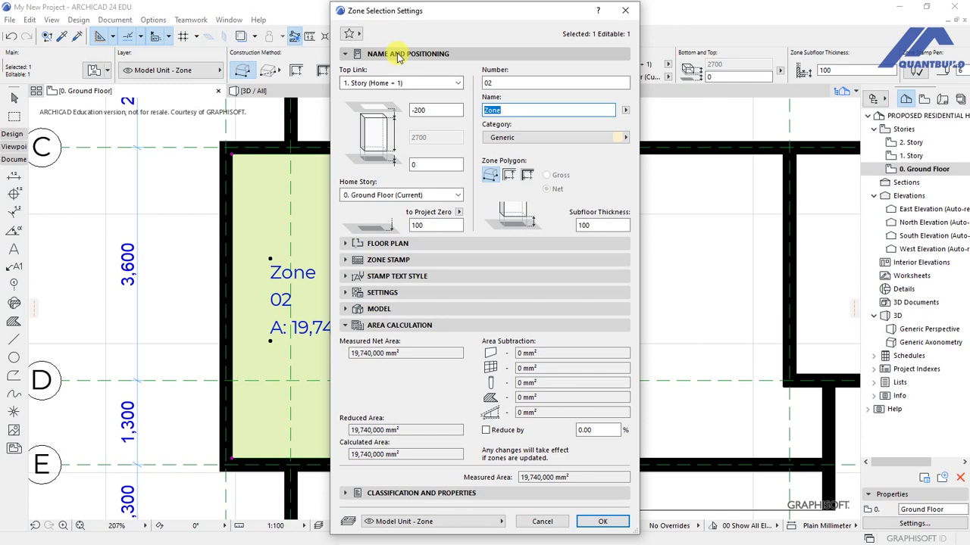
Clear the 02 zone number and name the 19,740,000 mm² zone Bedroom from the standard names list
click(507, 84)
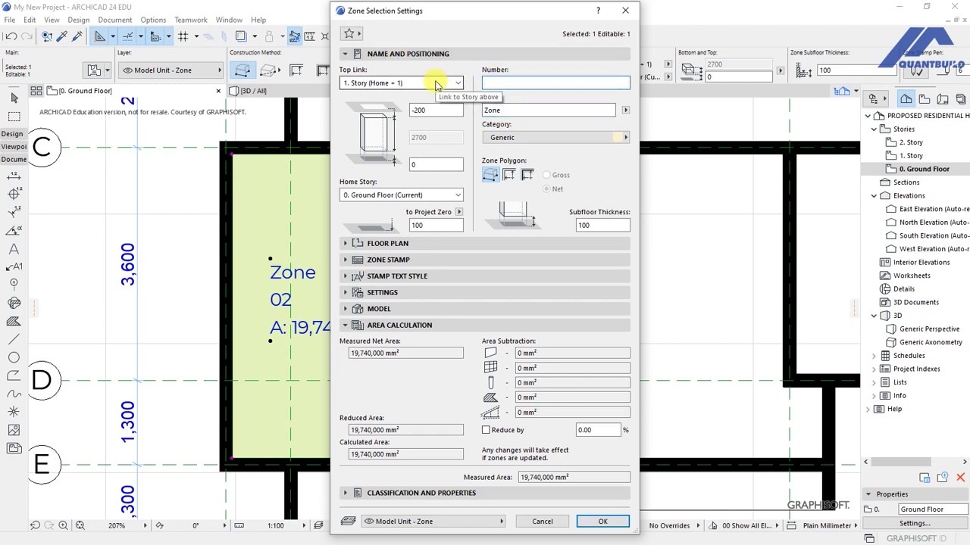
click(626, 110)
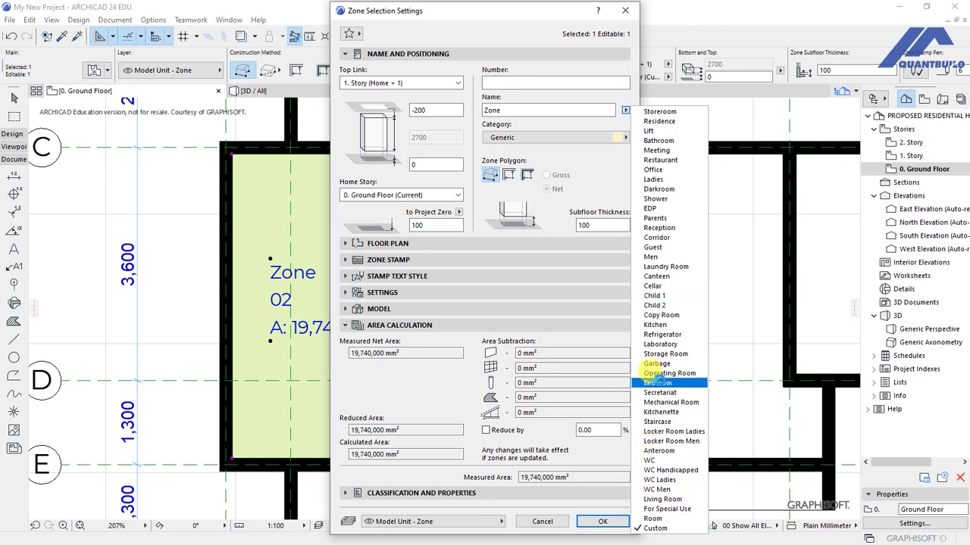
click(656, 383)
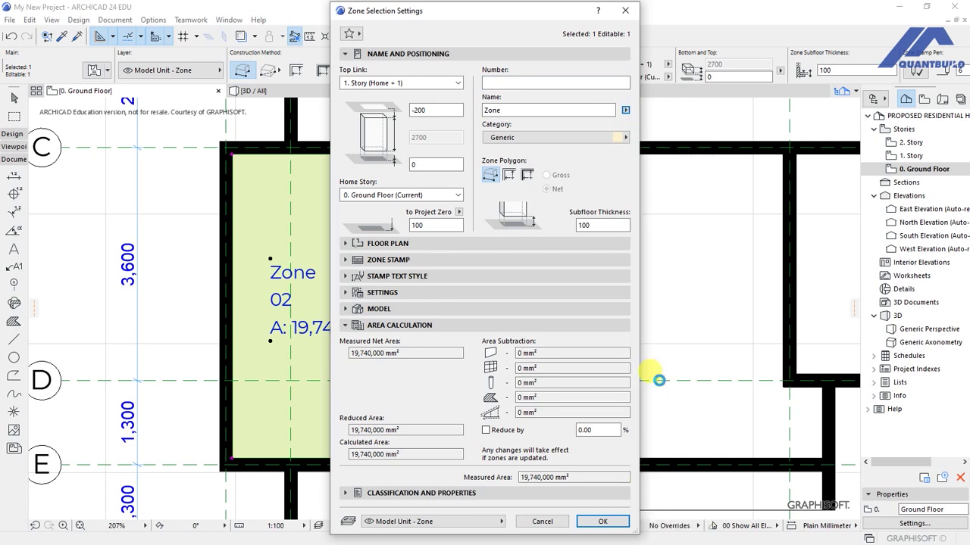
click(606, 521)
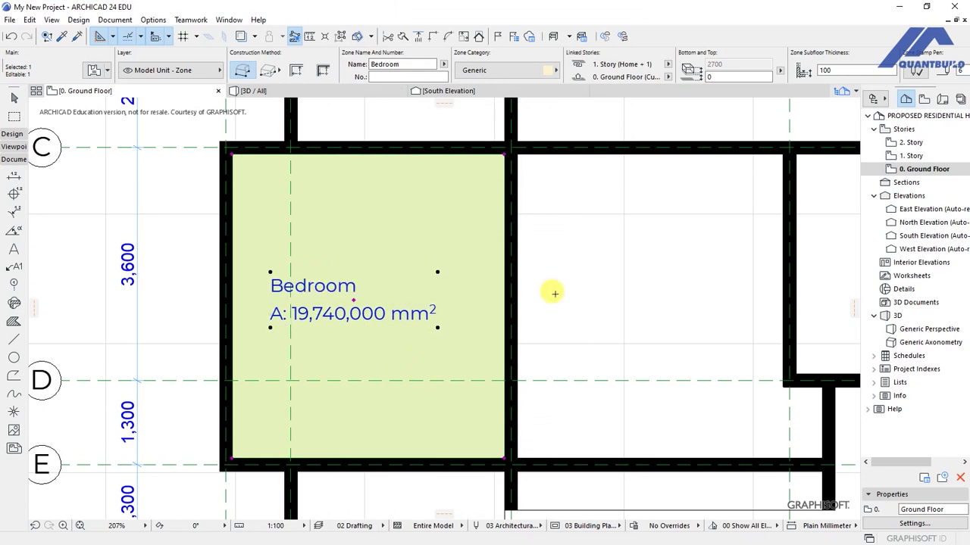
key(Escape)
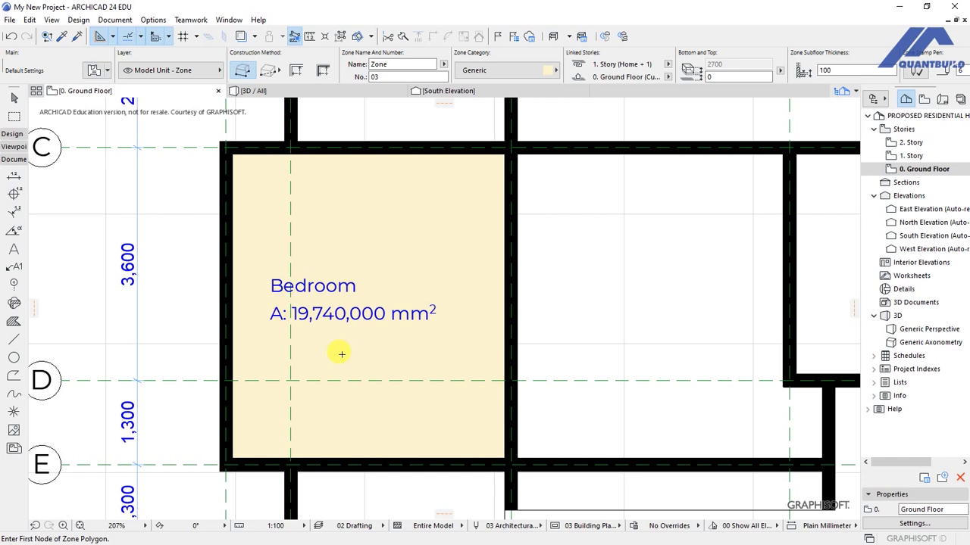
scroll(342, 354, down, 5)
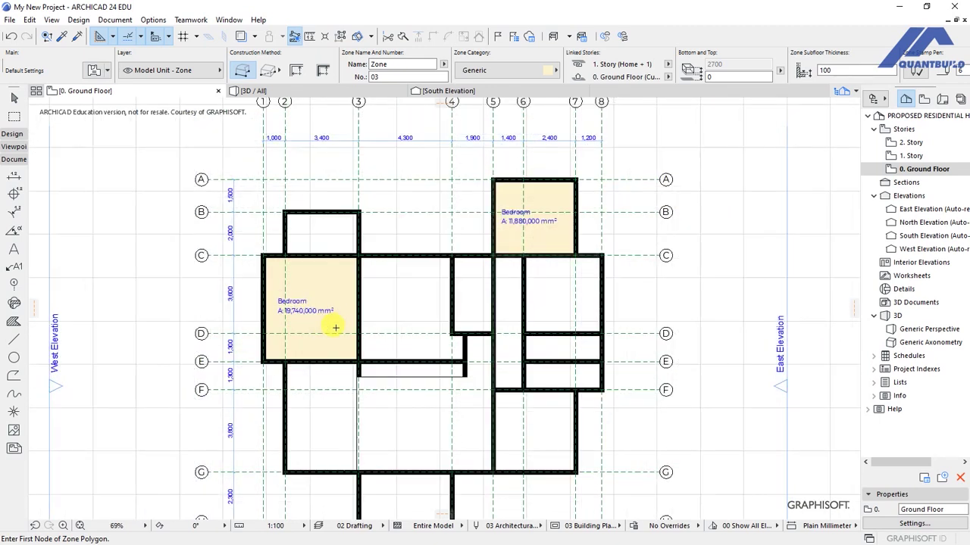
scroll(332, 324, up, 2)
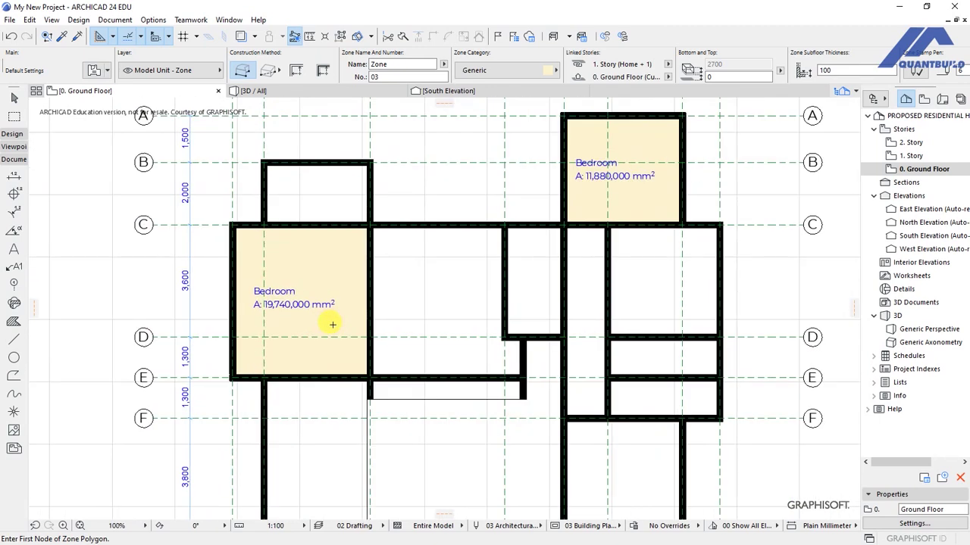
Delete the left and upper-right Bedroom zones from the plan
shift+click(337, 320)
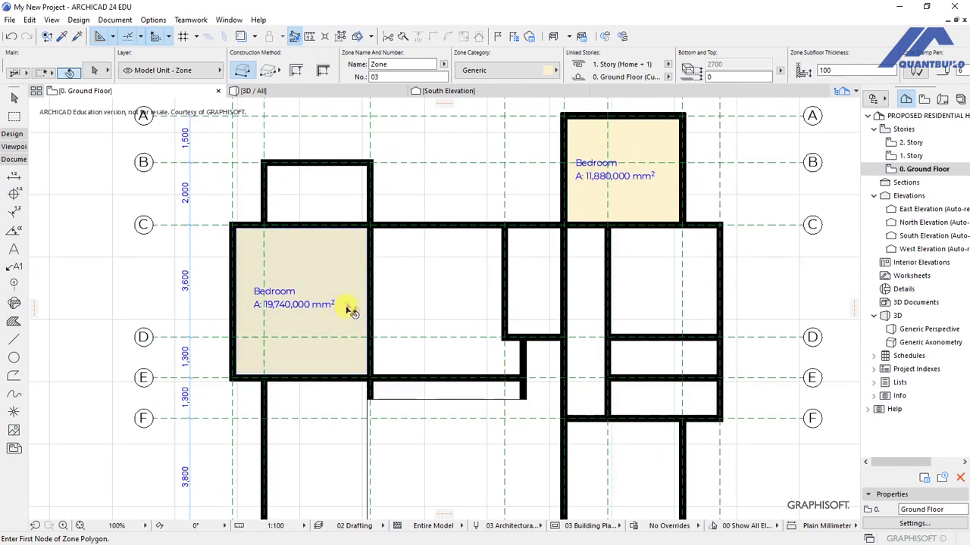
shift+click(639, 203)
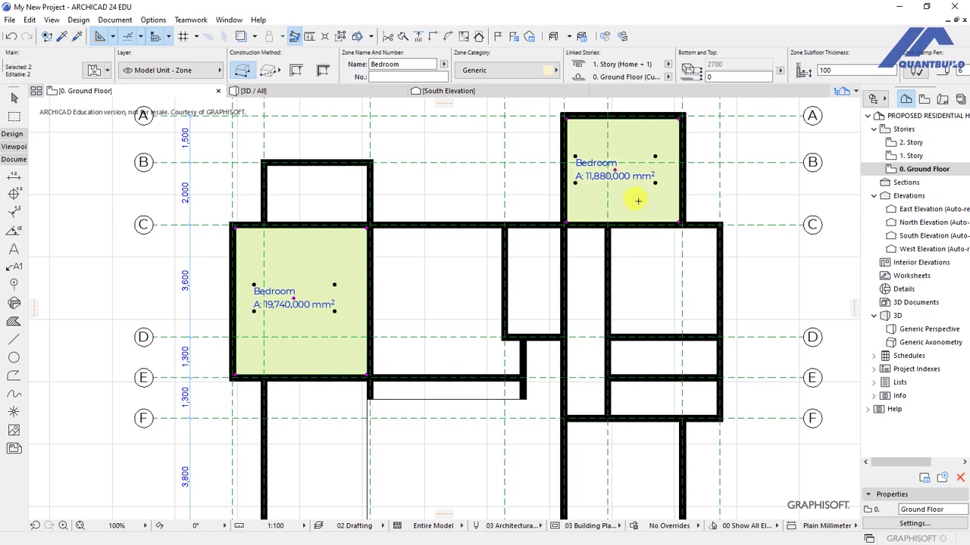
key(Delete)
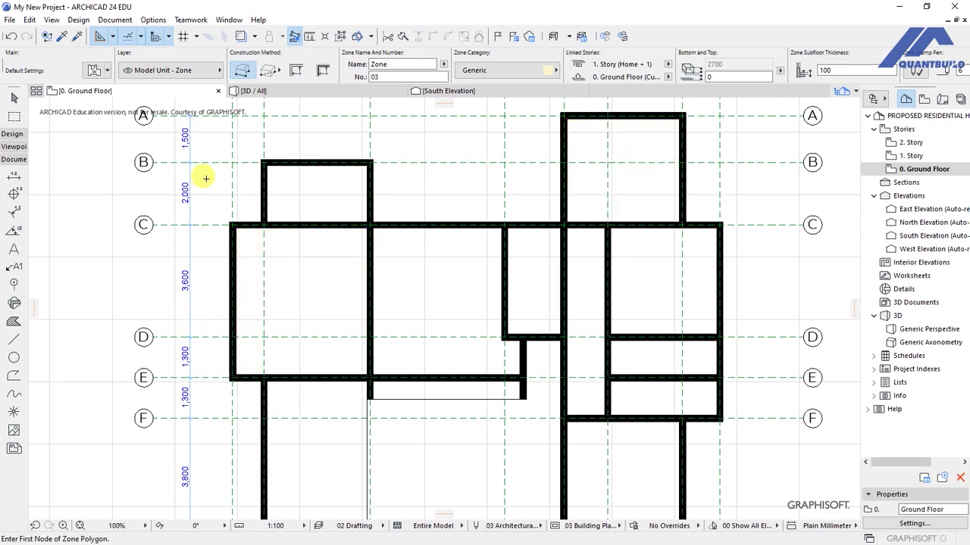
scroll(201, 223, down, 2)
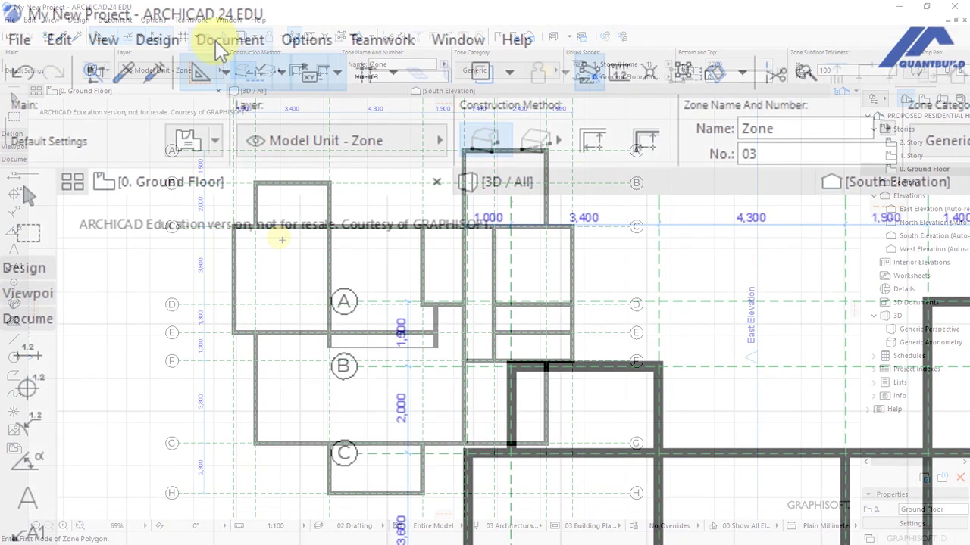
Activate the Text tool from Document > Documenting Tools
click(215, 40)
mouse_move(241, 66)
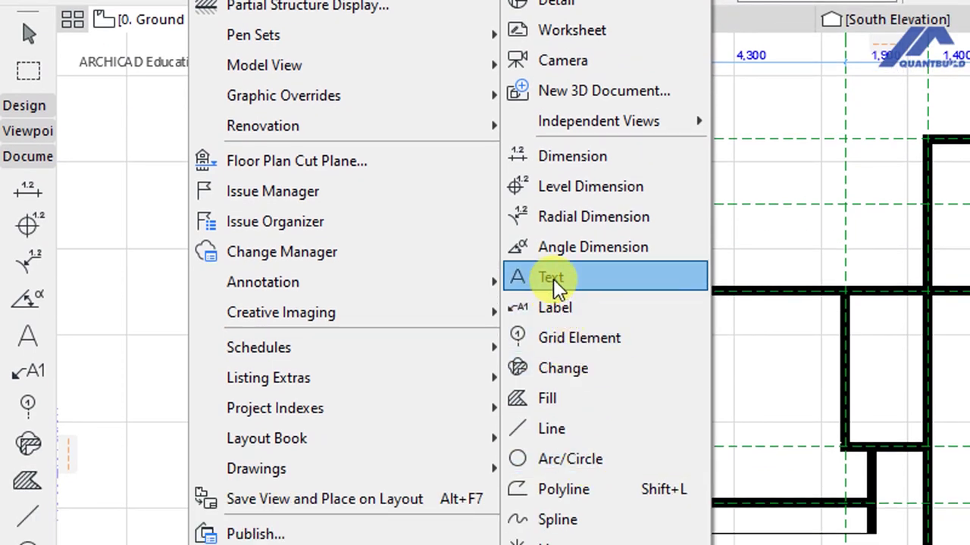
click(553, 279)
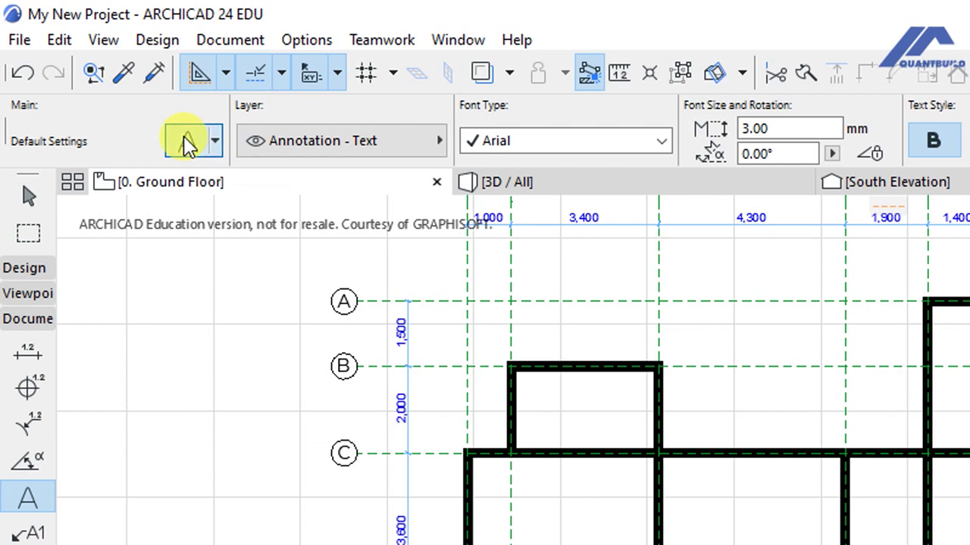
Set Montserrat as the default font in Text Default Settings
click(188, 142)
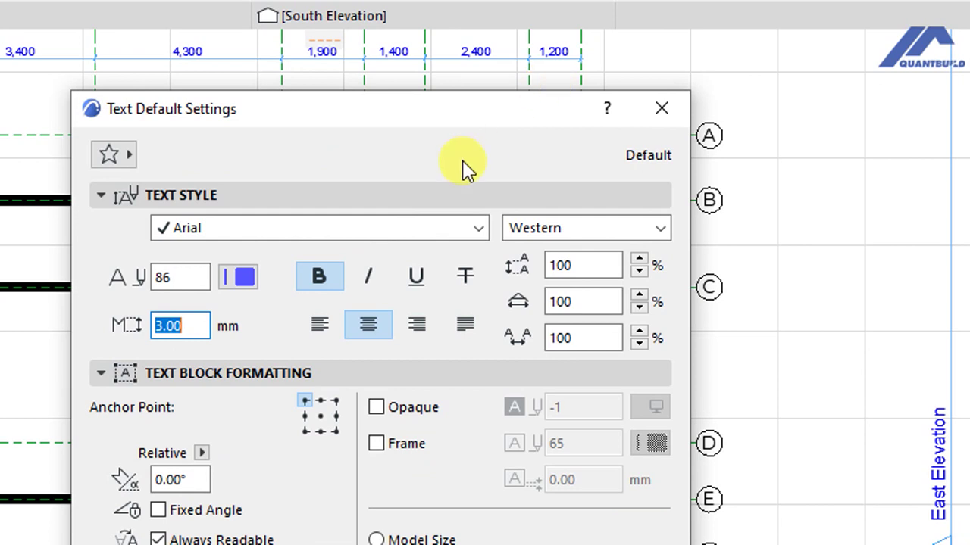
click(206, 195)
click(209, 229)
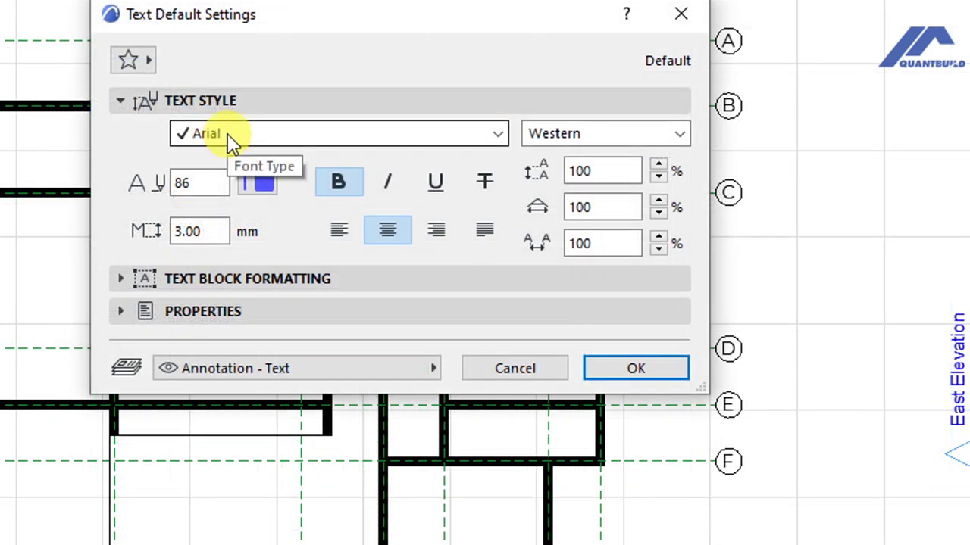
click(229, 141)
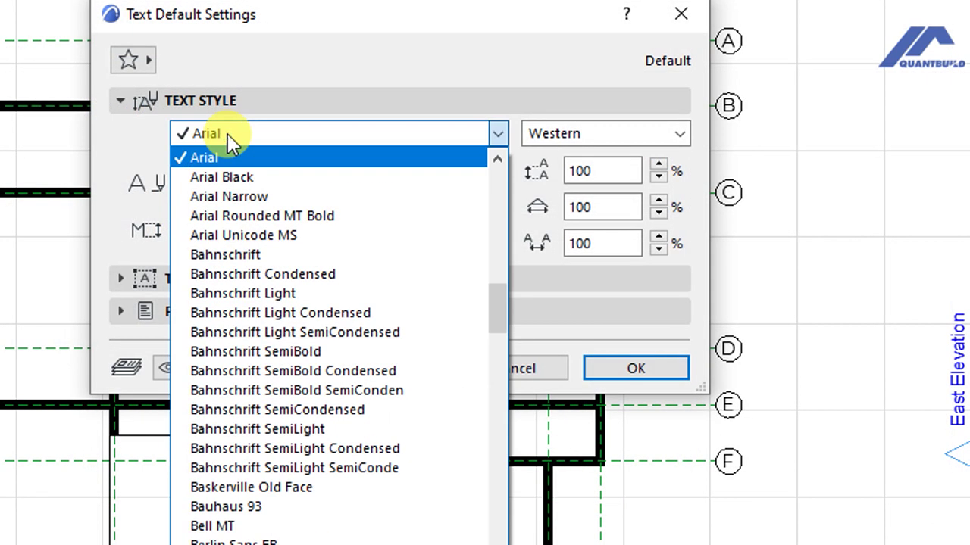
key(m)
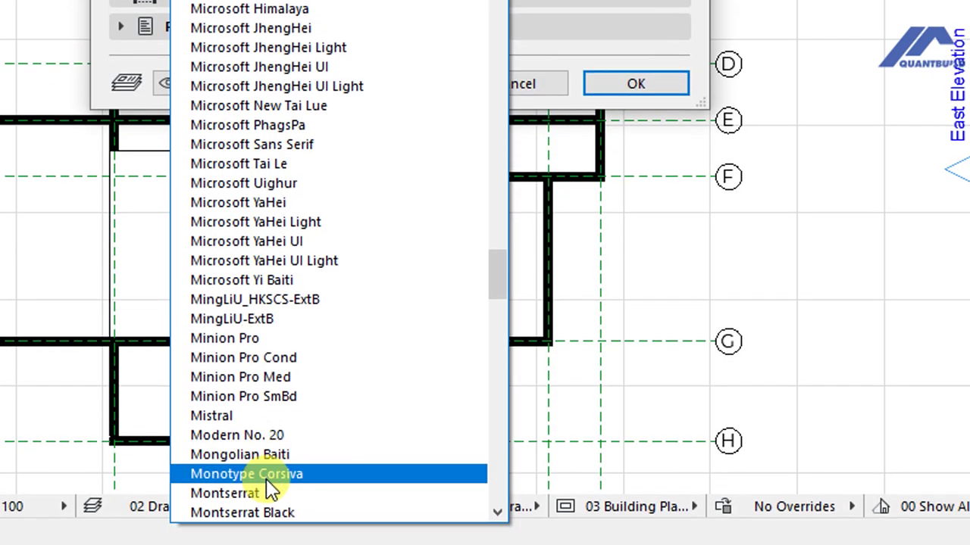
click(260, 492)
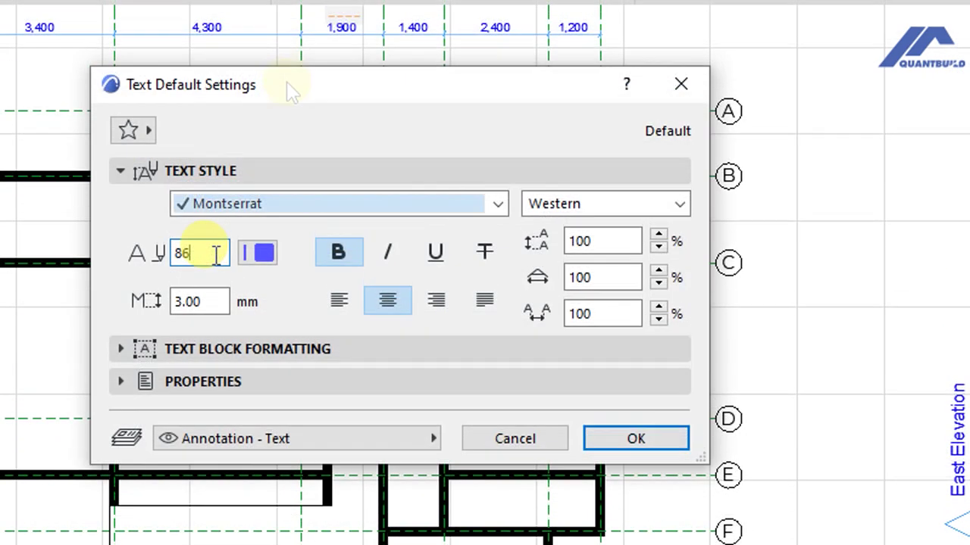
Keep pen 86 and 3.00 mm paper-size text, review Properties, and confirm the defaults
click(201, 253)
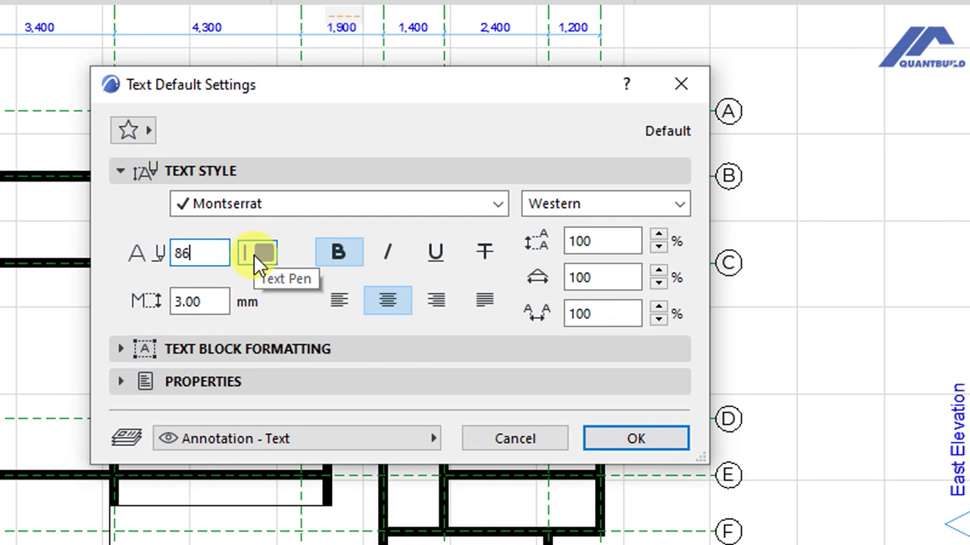
click(200, 301)
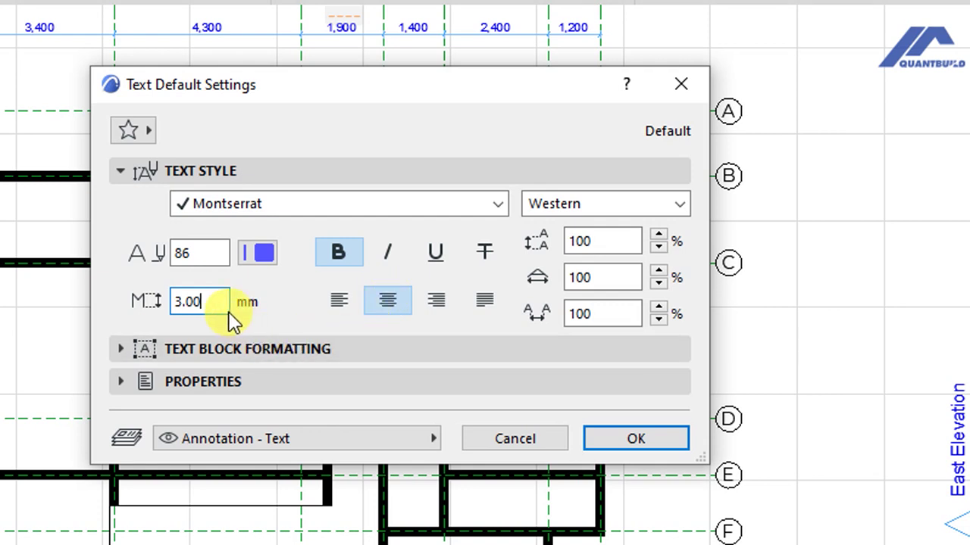
click(190, 250)
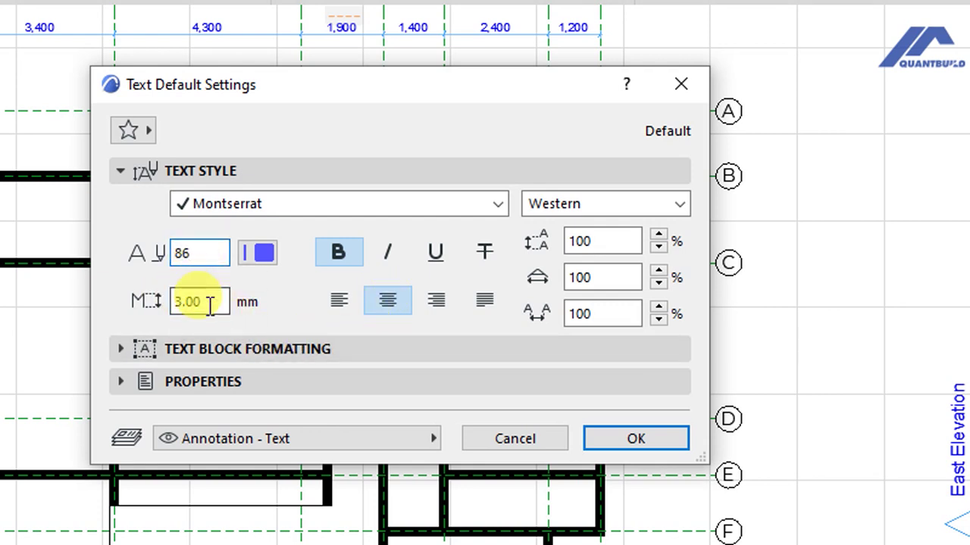
click(211, 300)
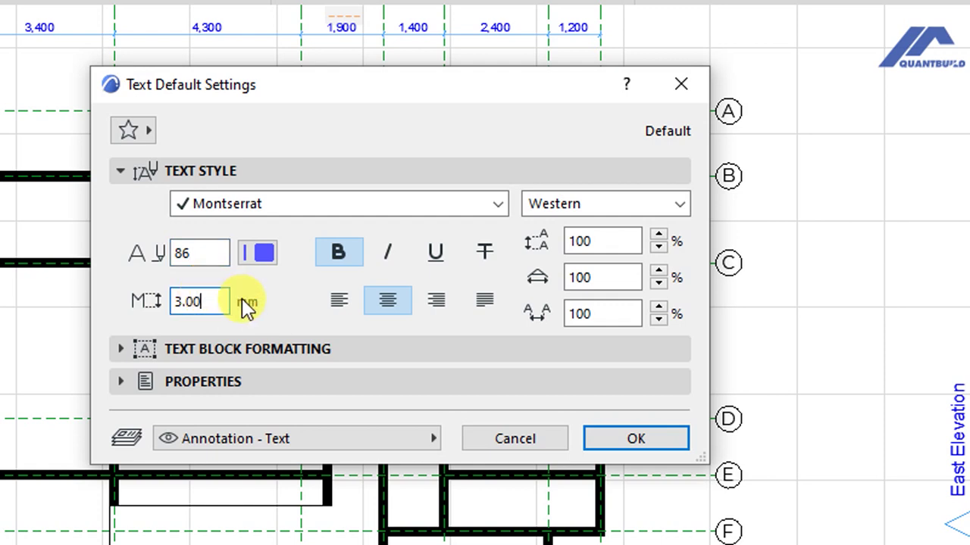
click(206, 172)
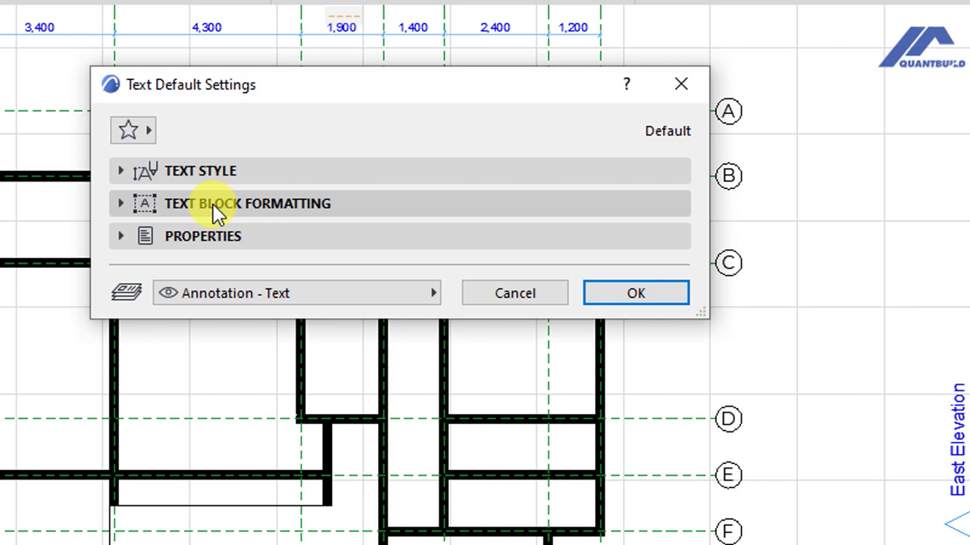
click(213, 204)
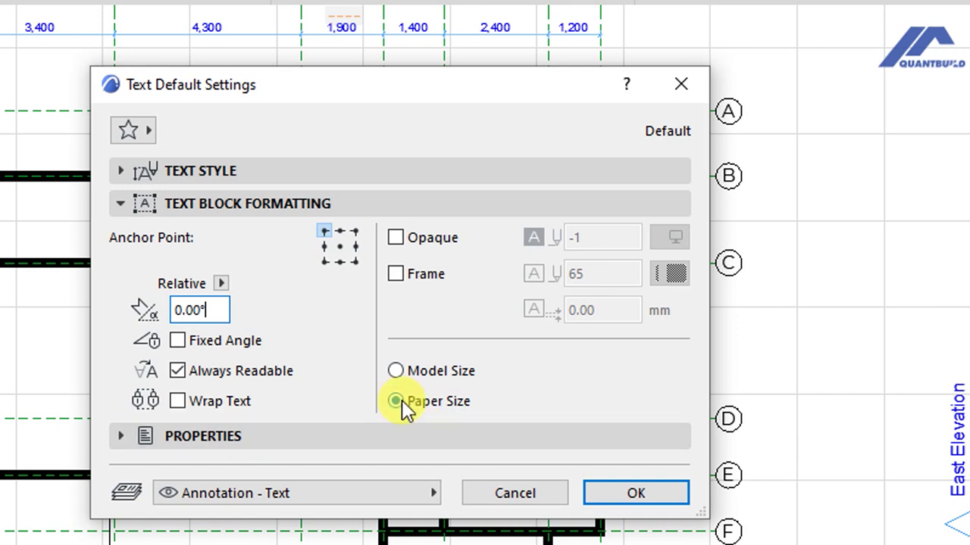
click(346, 437)
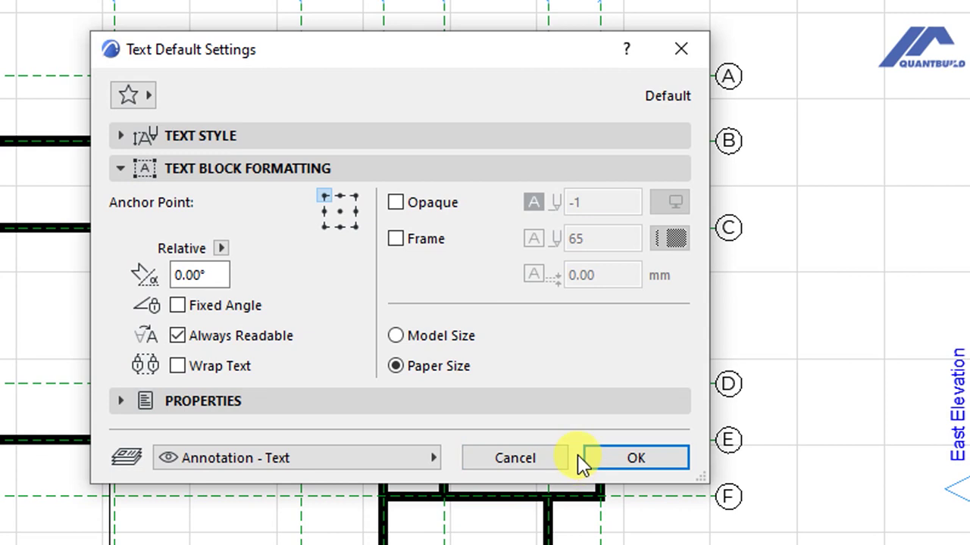
click(629, 459)
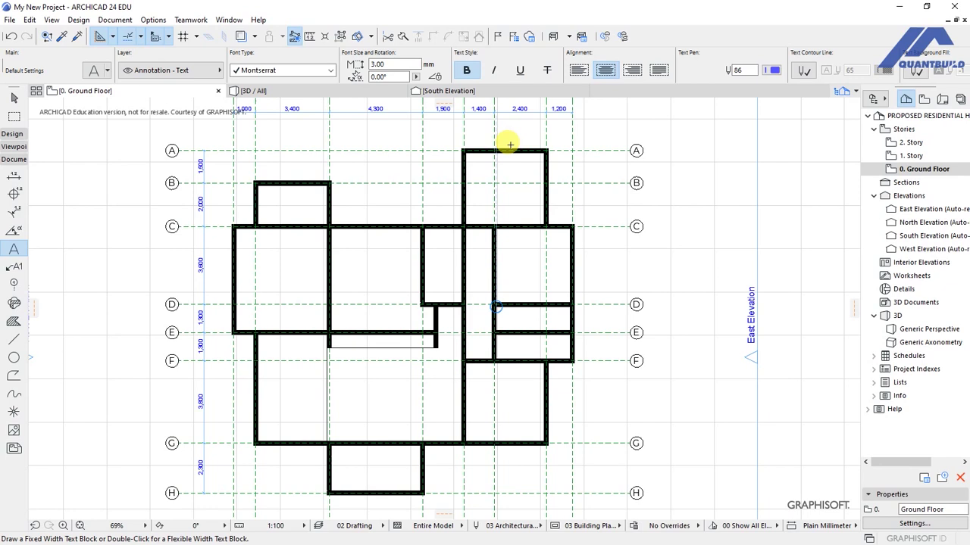
Type a BEDROOM text label inside the small top room
scroll(505, 152, up, 4)
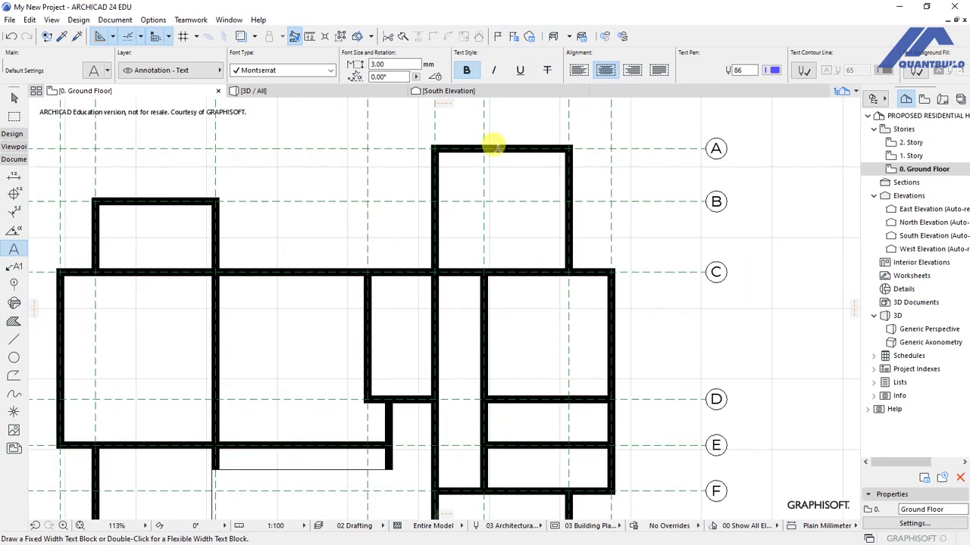
scroll(448, 151, up, 2)
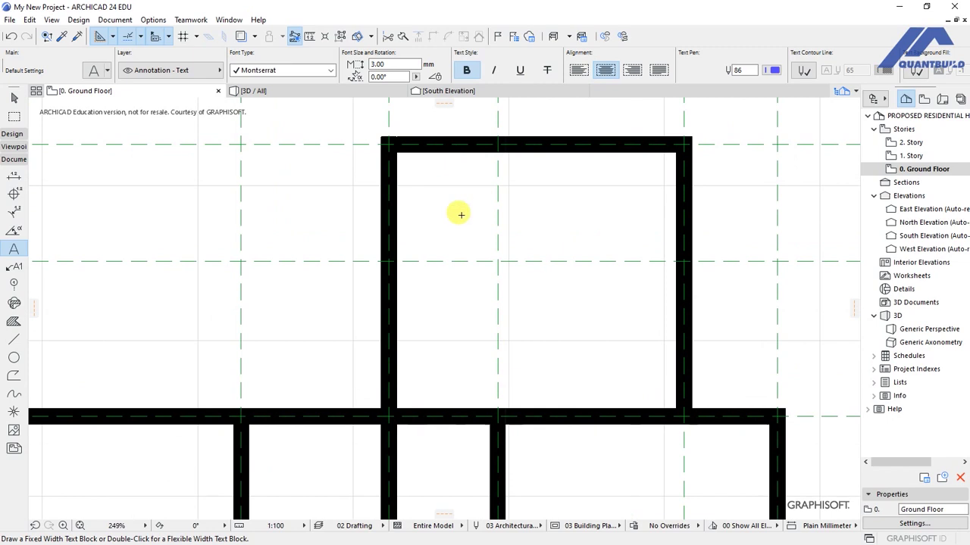
scroll(453, 265, down, 1)
scroll(478, 267, down, 1)
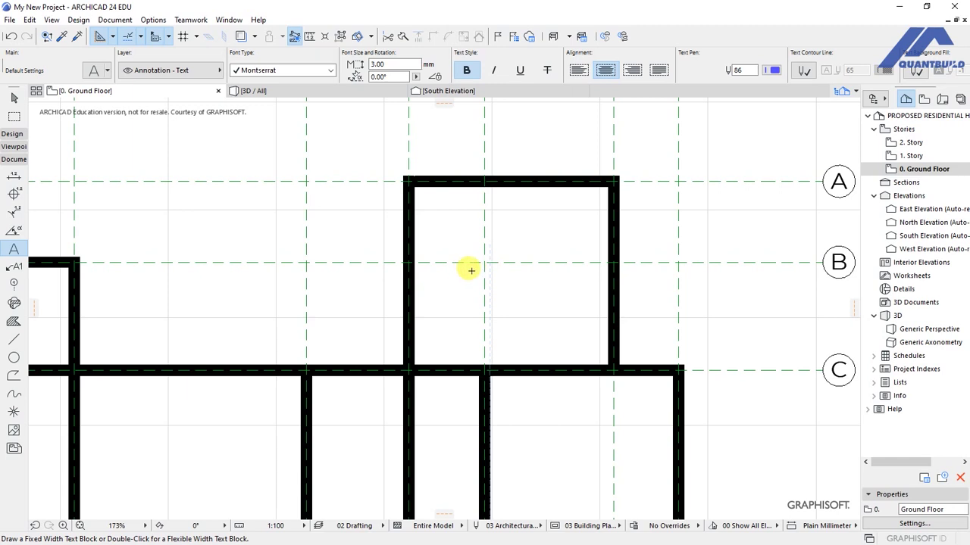
double_click(471, 271)
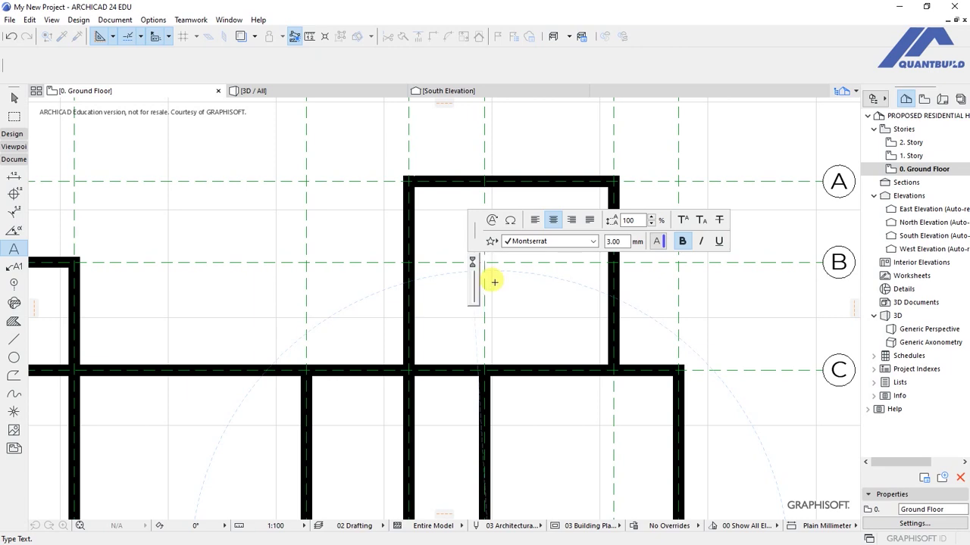
text(BEDROOM)
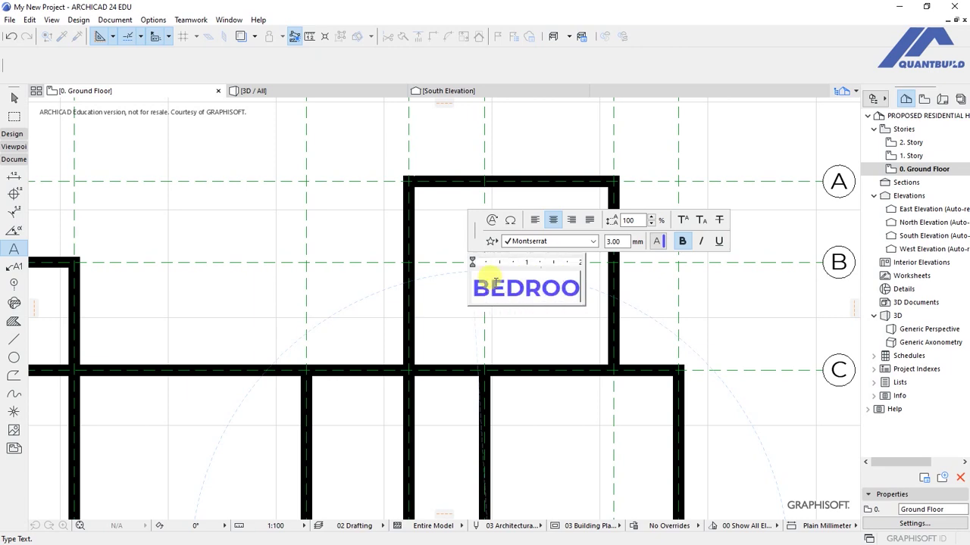
click(543, 325)
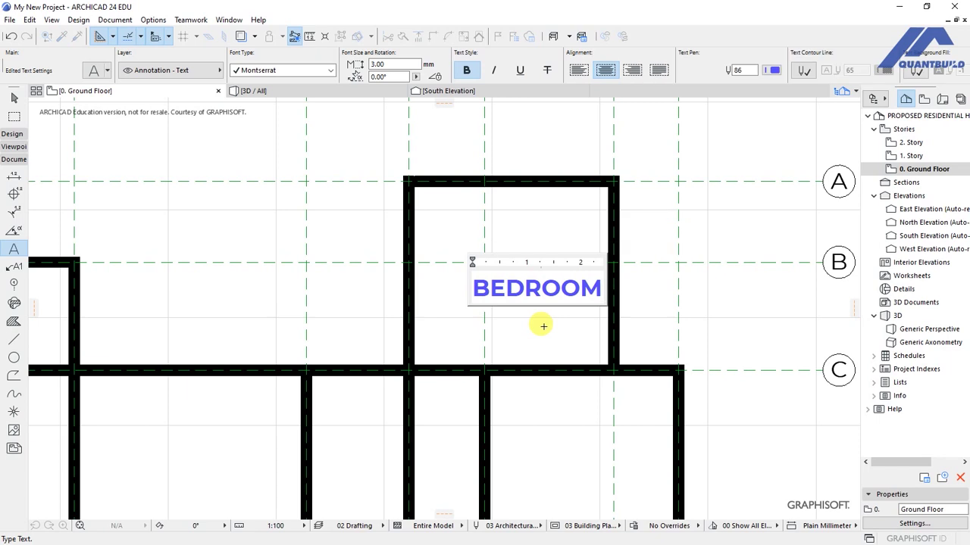
Move the BEDROOM label higher up in the room
click(525, 284)
key(ctrl+d)
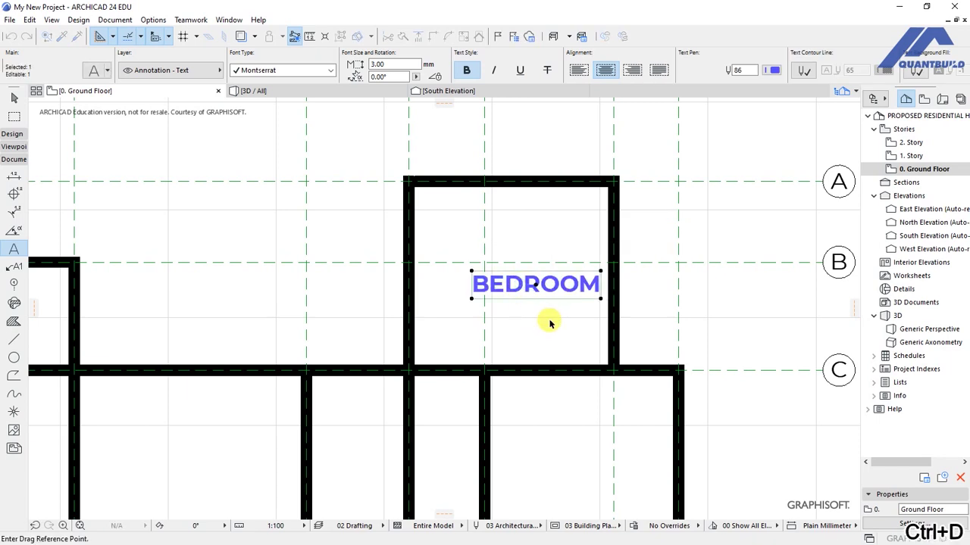
click(578, 288)
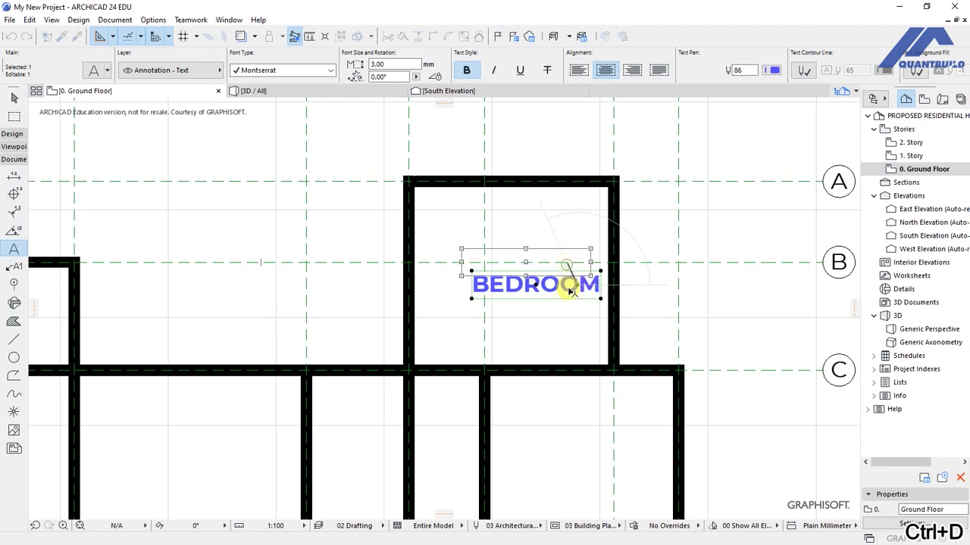
click(569, 267)
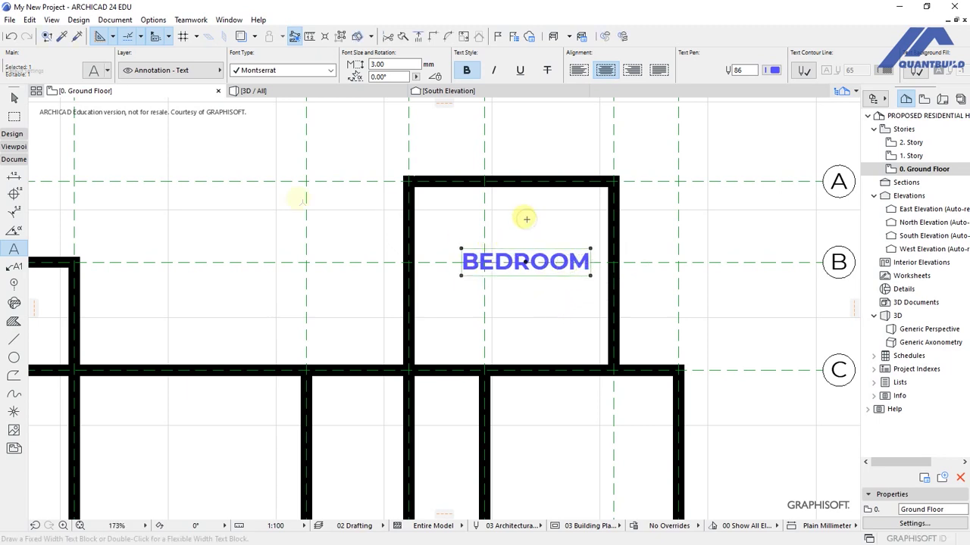
key(Escape)
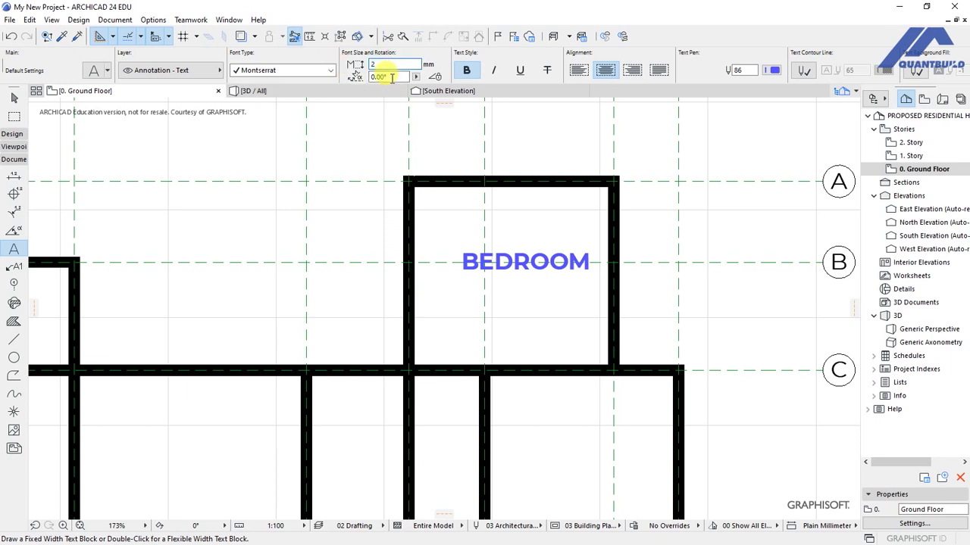
Resize the BEDROOM label to 2.00 mm and reposition it lower in the room
click(522, 267)
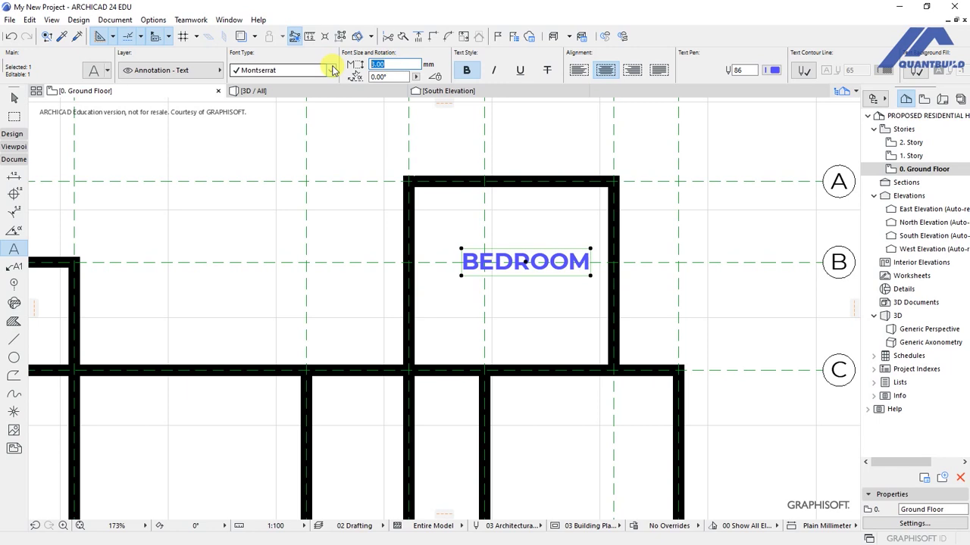
text(2)
key(Return)
key(ctrl+d)
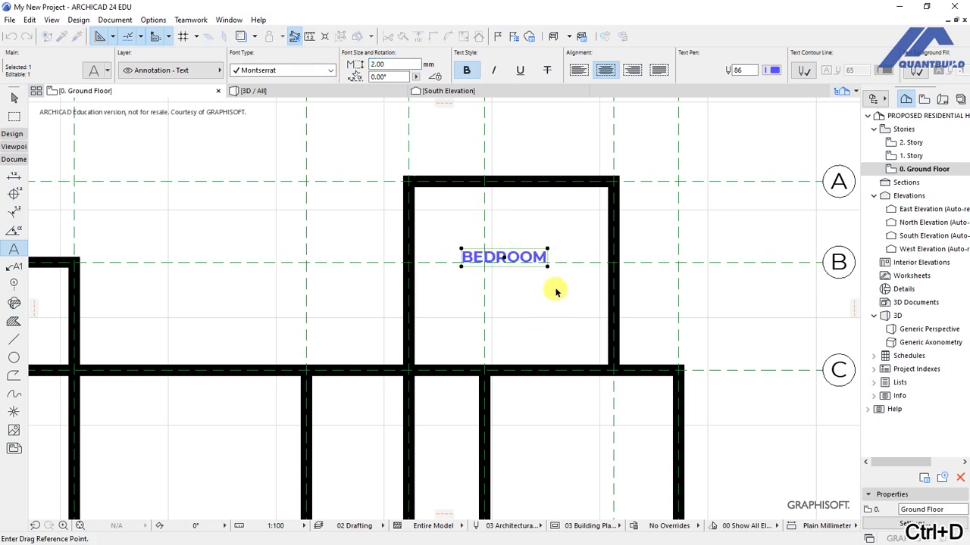
click(525, 259)
click(534, 276)
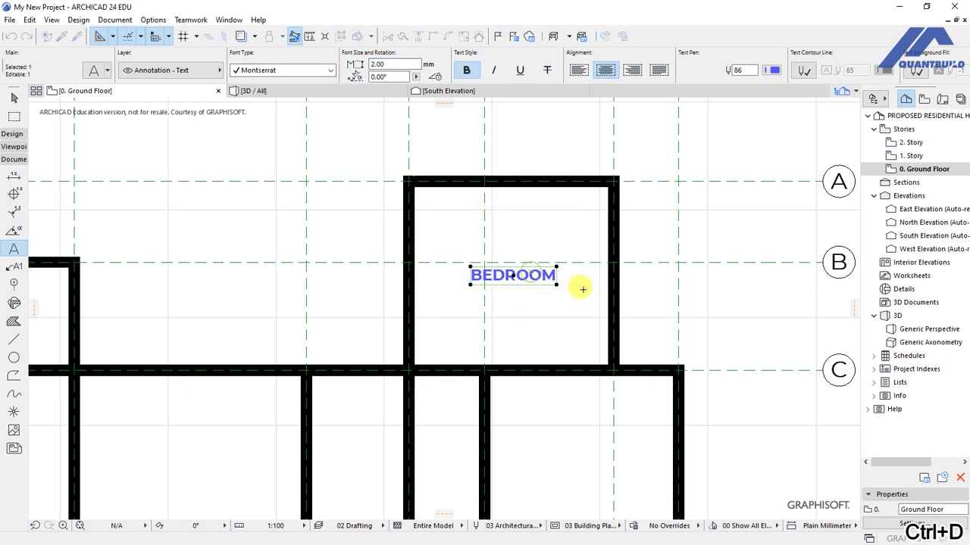
key(Escape)
scroll(424, 169, down, 5)
scroll(500, 235, up, 5)
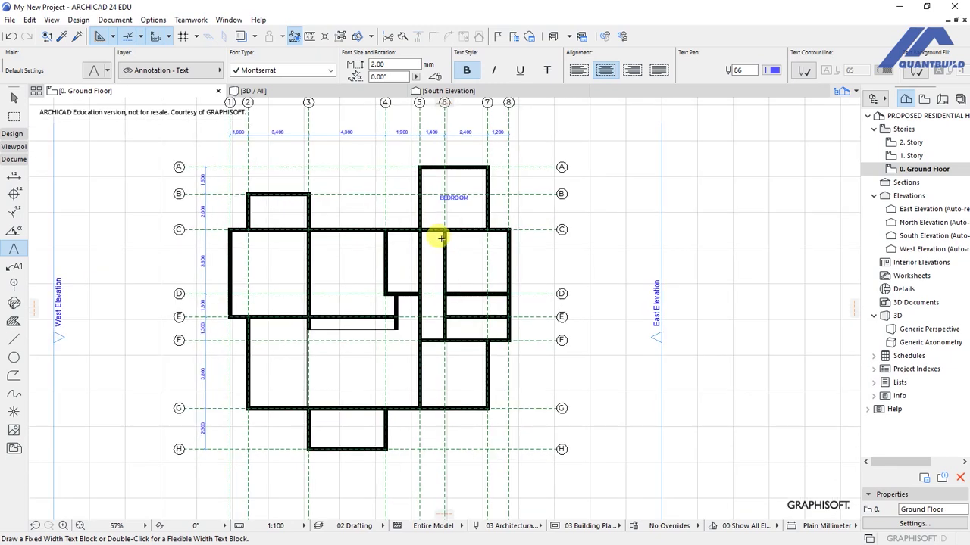
Label the room between C and D BEDROOM and the room between D and E WC/SHR
click(509, 282)
text(BEDROOM)
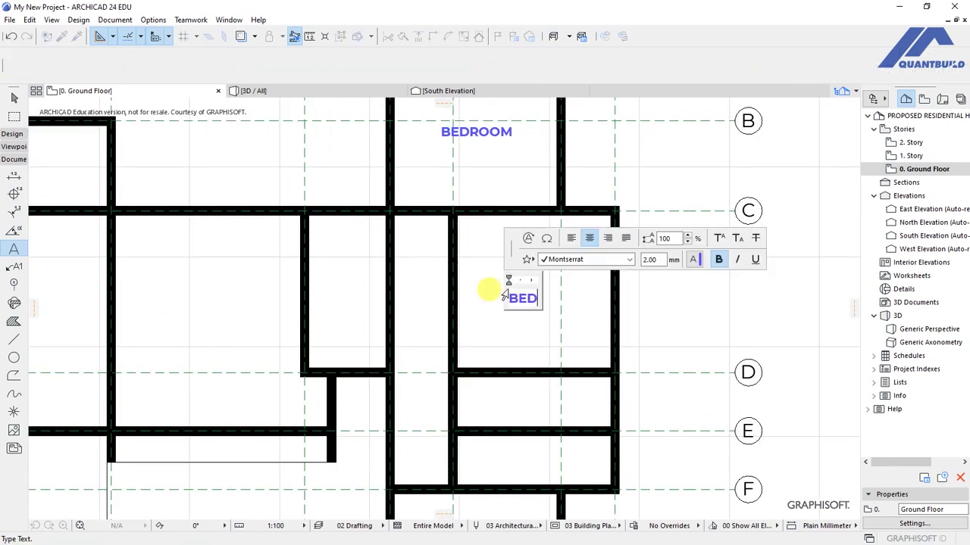
scroll(542, 280, down, 3)
click(515, 347)
scroll(515, 346, up, 4)
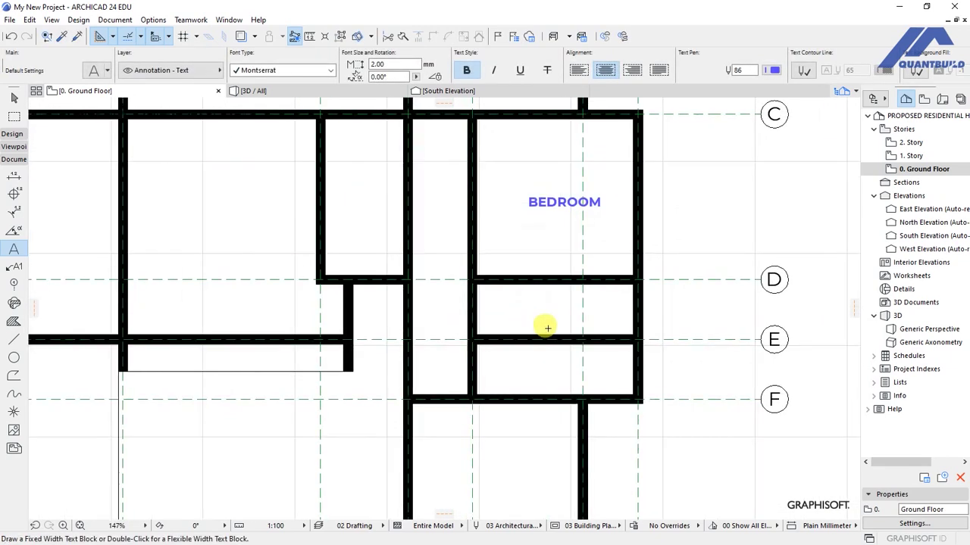
click(535, 302)
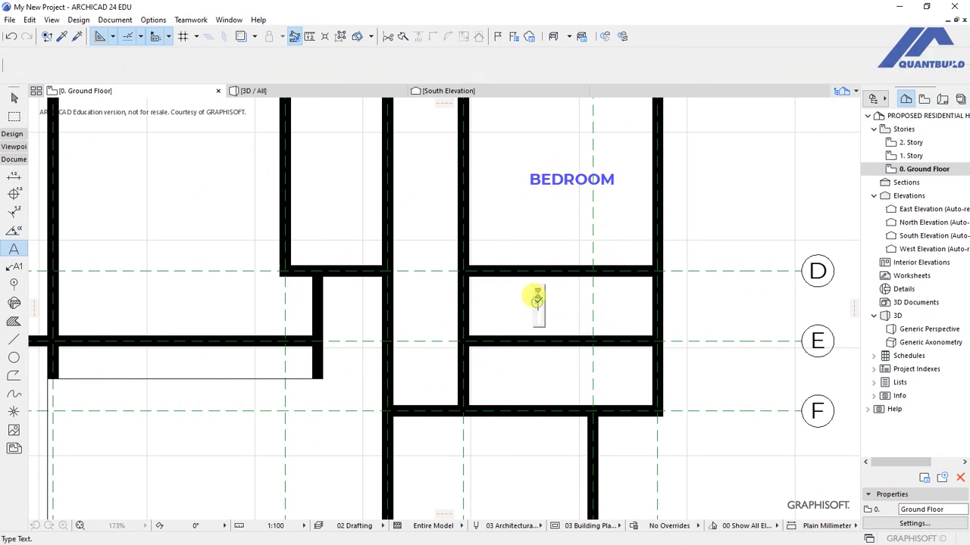
text(WC)
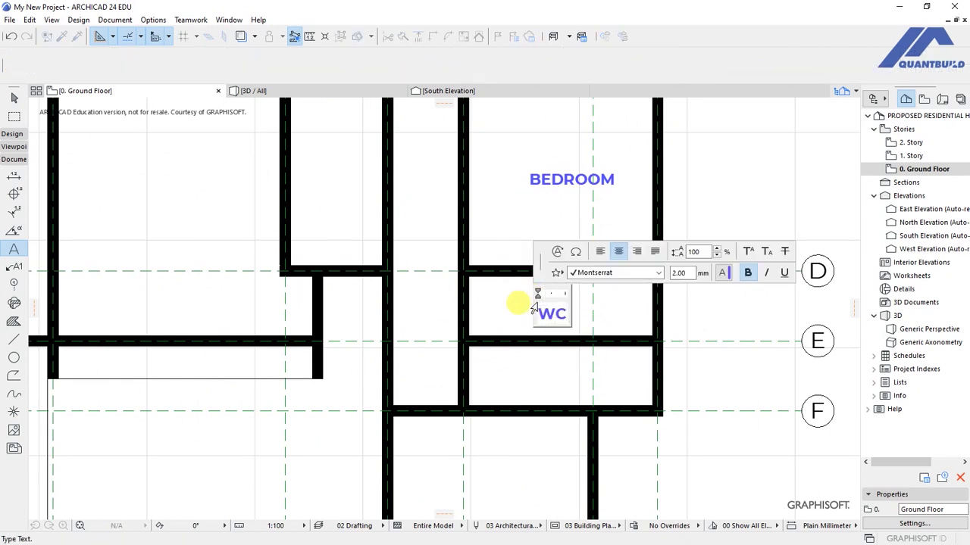
text(/SHR)
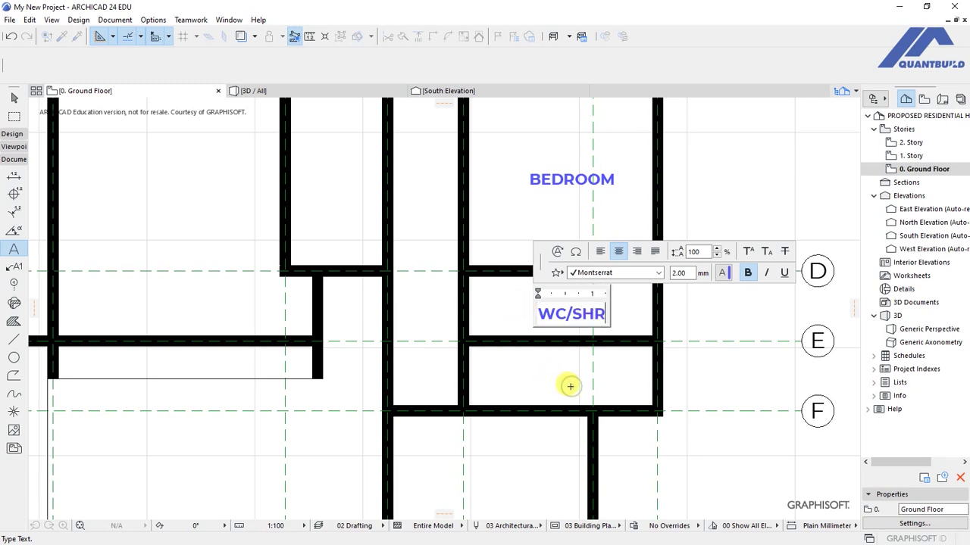
click(569, 386)
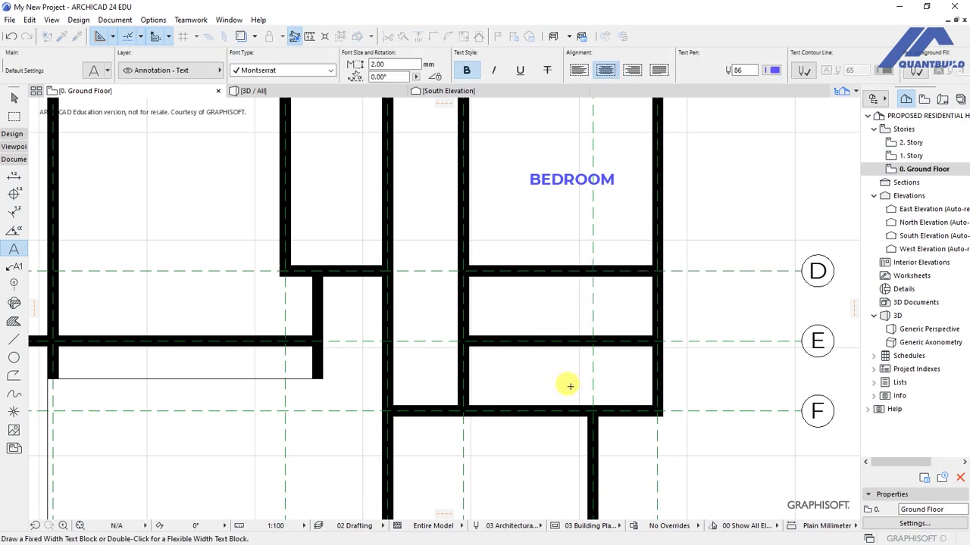
Add WC/SHR in the E–F room, shift the lower WC/SHR label, and label the F–G room BEDROOM
click(533, 375)
text(WC)
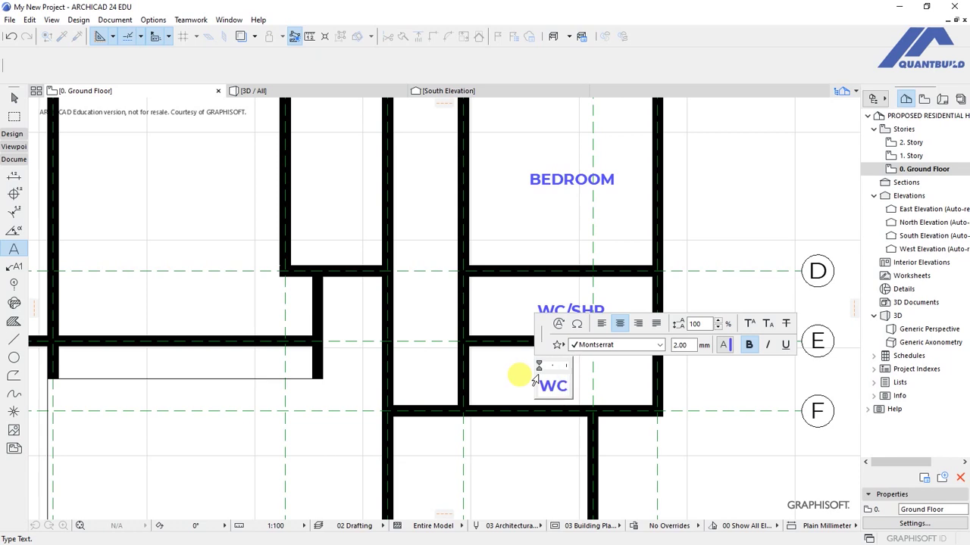
text(/SHR)
click(522, 370)
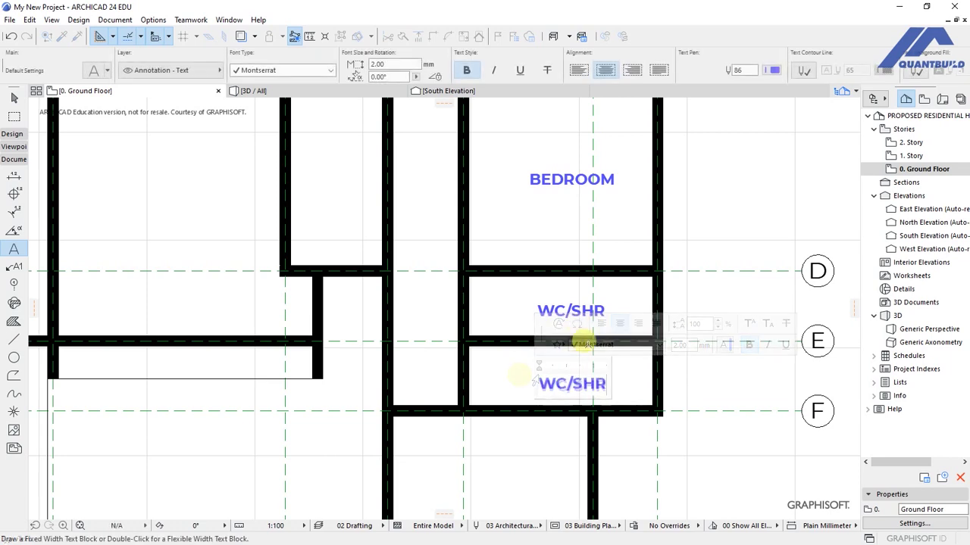
click(560, 385)
key(ctrl+d)
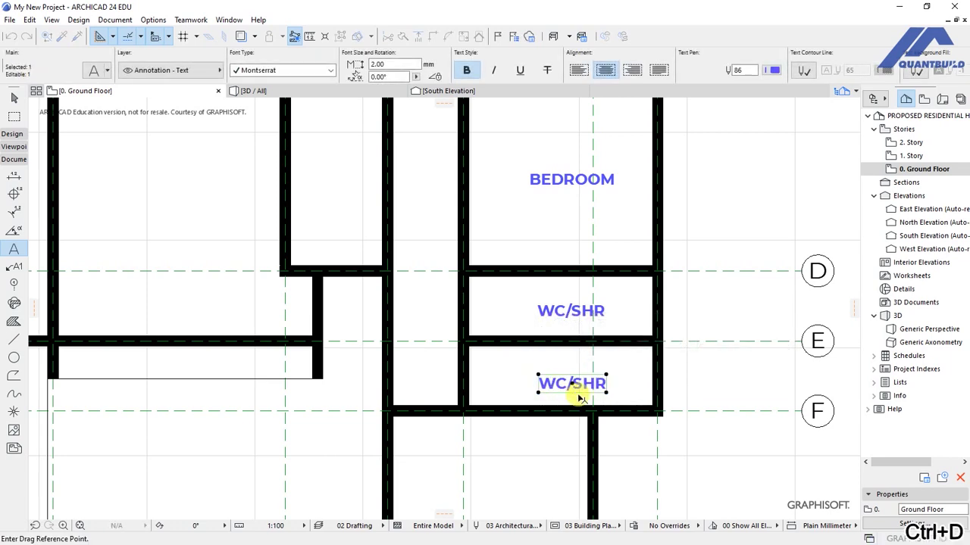
scroll(598, 386, up, 1)
click(571, 387)
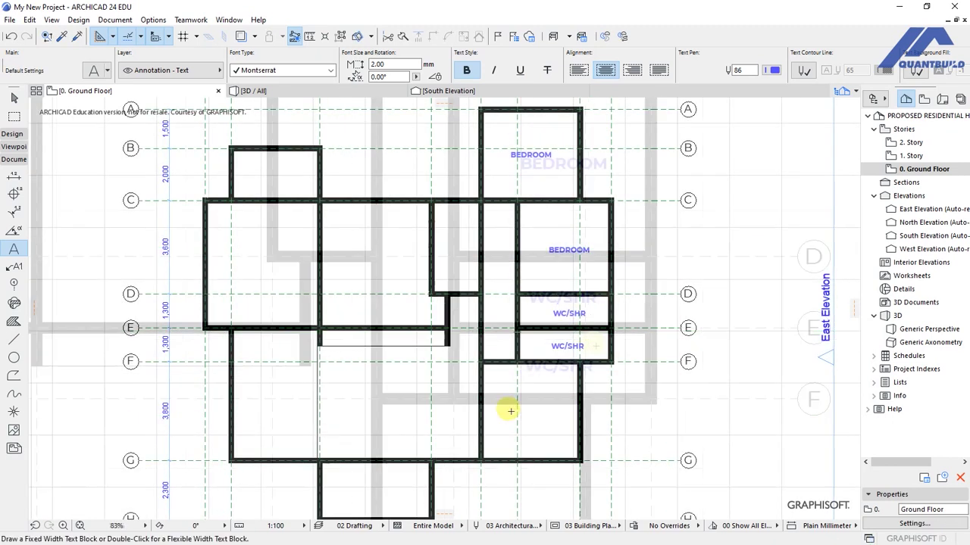
click(511, 411)
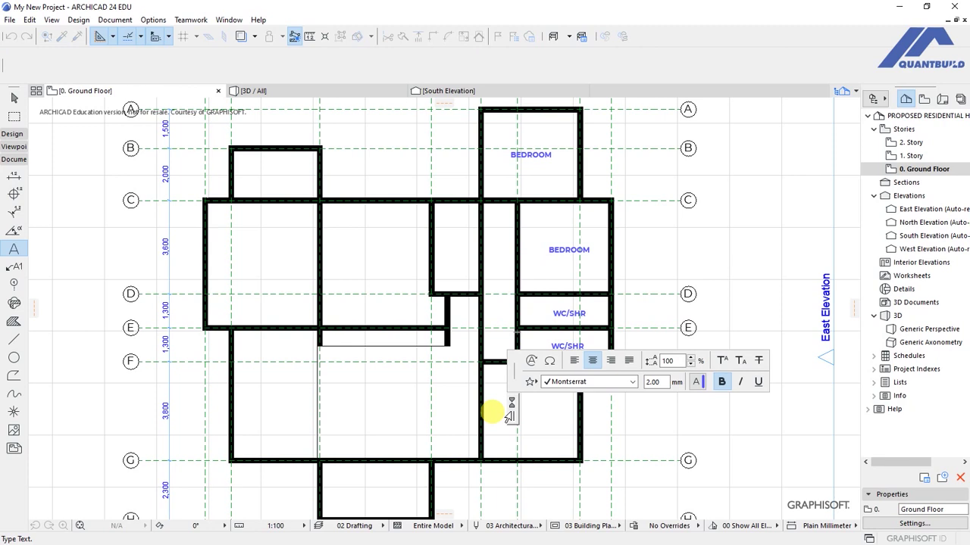
text(BEDROOM)
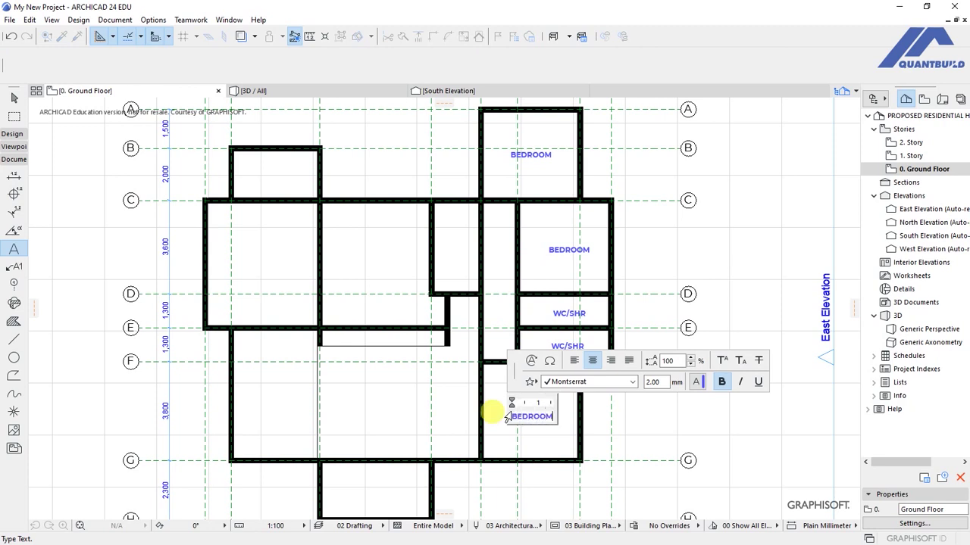
click(550, 434)
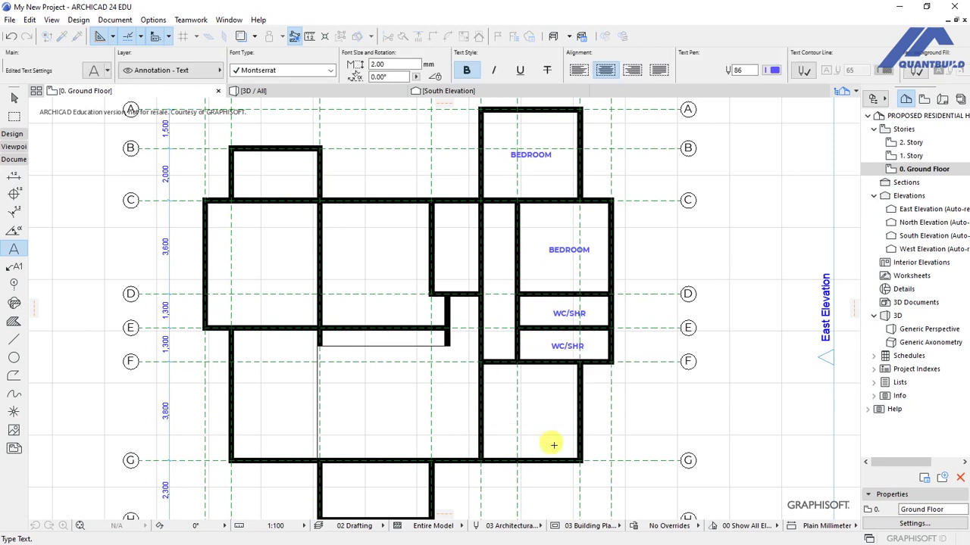
Add a MASTER BEDROOM label and a WC/SHR label in the small room beside it
click(352, 257)
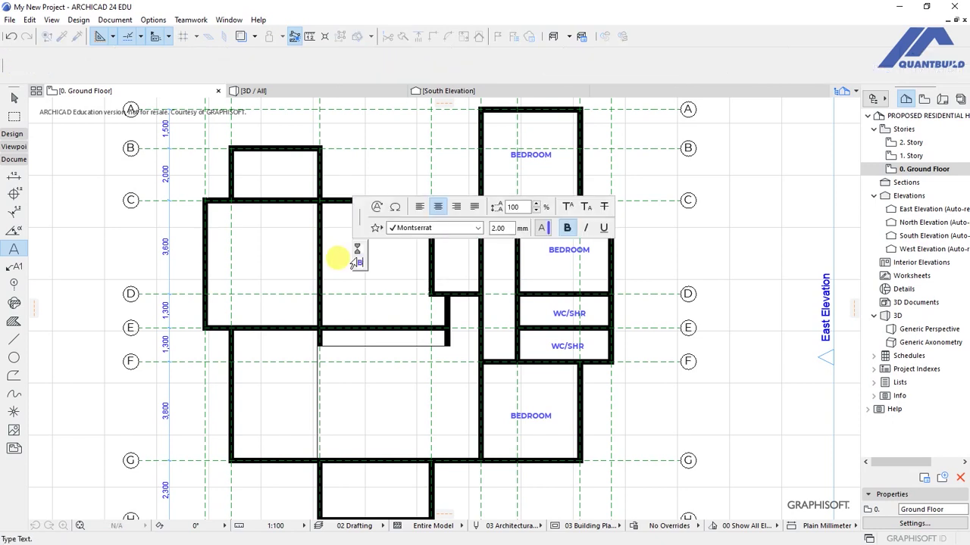
text(MASTER )
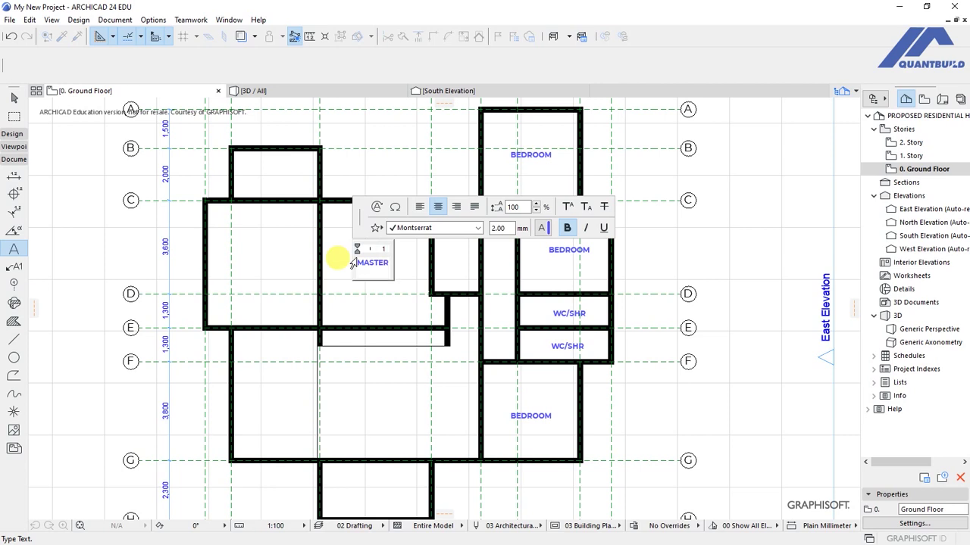
text(BEDROOM)
click(508, 241)
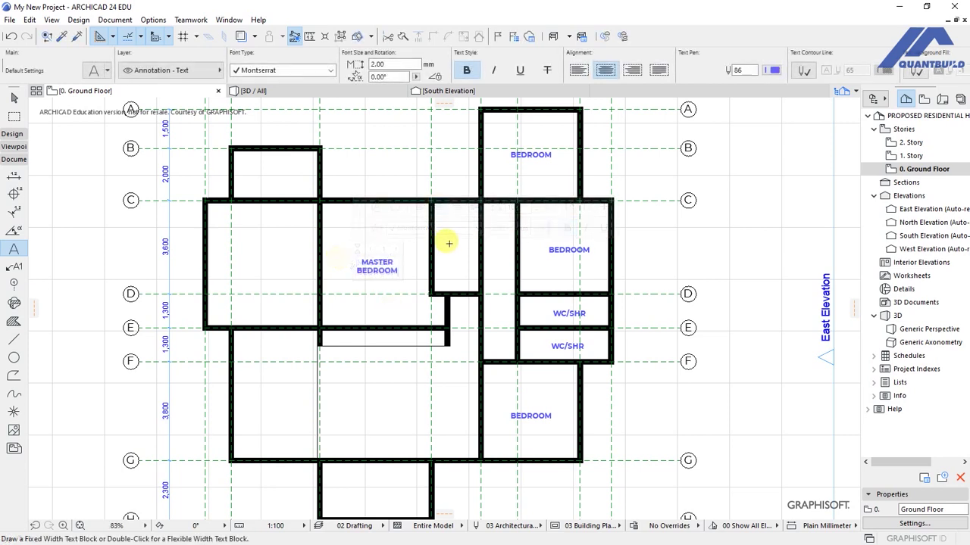
click(450, 241)
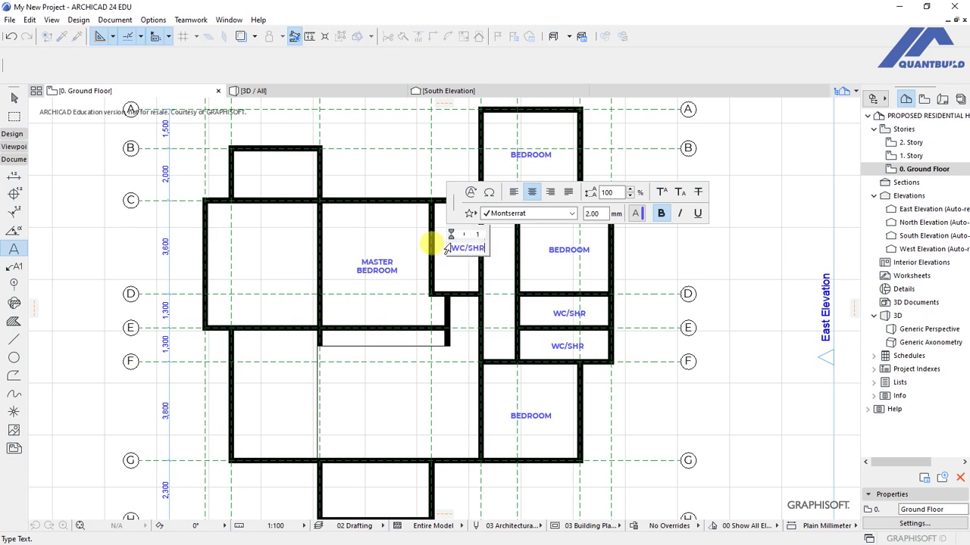
click(453, 267)
scroll(466, 252, up, 3)
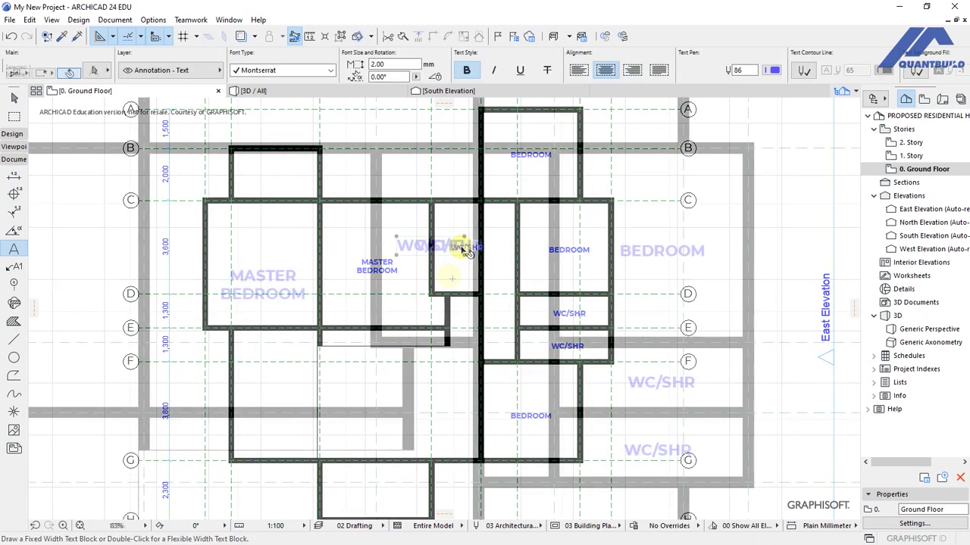
scroll(469, 250, down, 2)
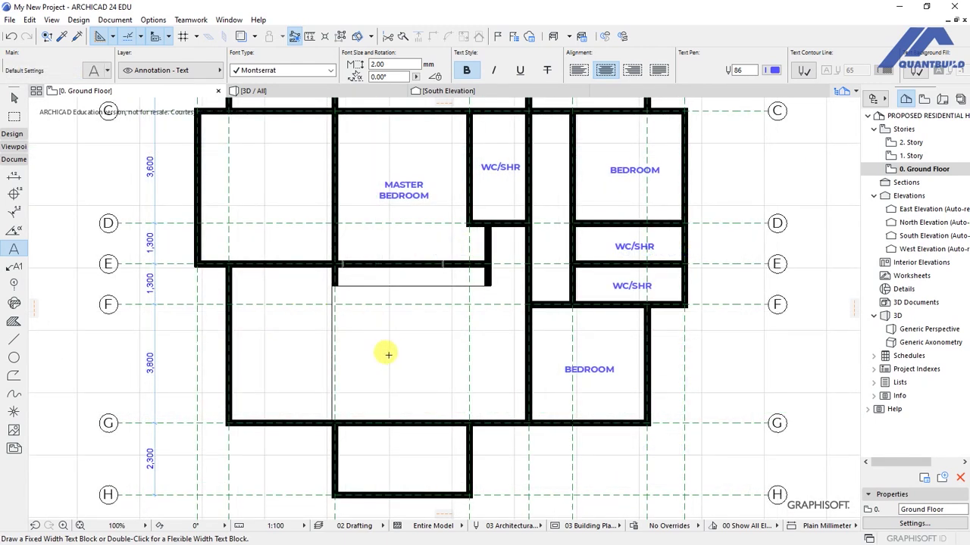
Label the LOUNGE, the DINING room to its left and the ENTRY PORCH below it
click(387, 354)
text(LOUNGE)
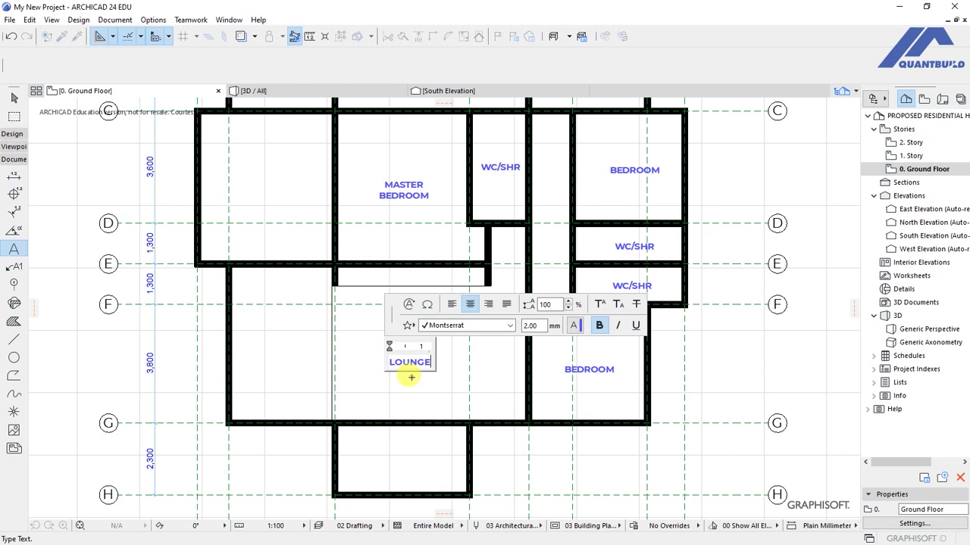
click(407, 376)
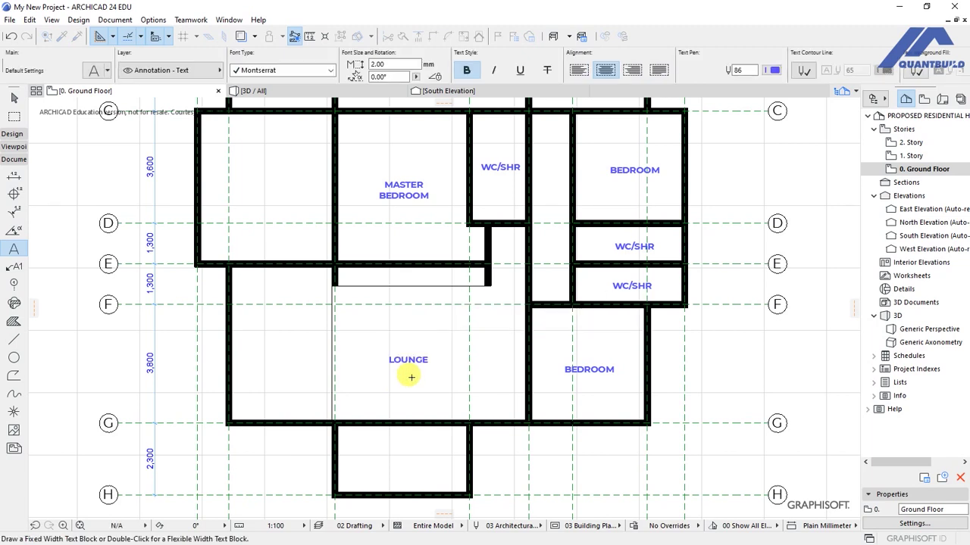
double_click(259, 347)
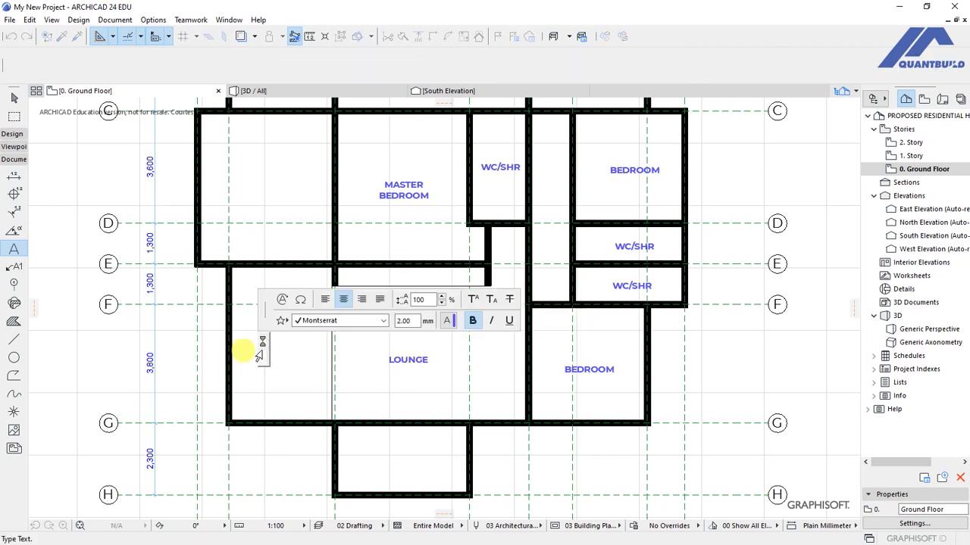
text(DINING)
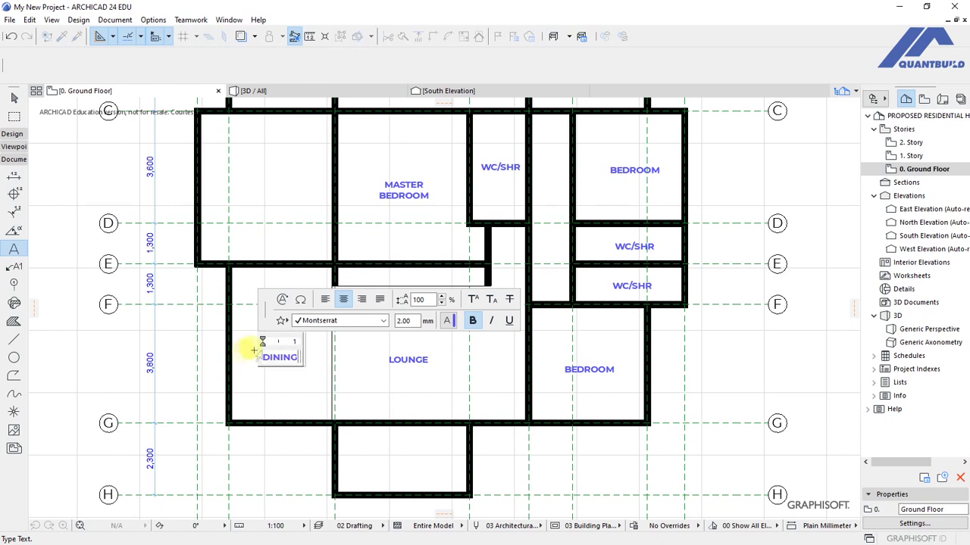
click(298, 397)
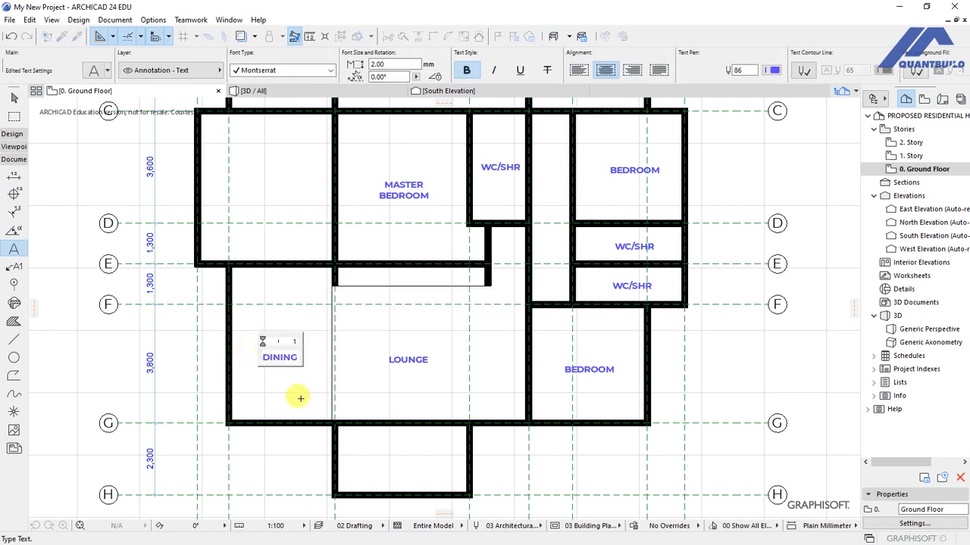
double_click(376, 456)
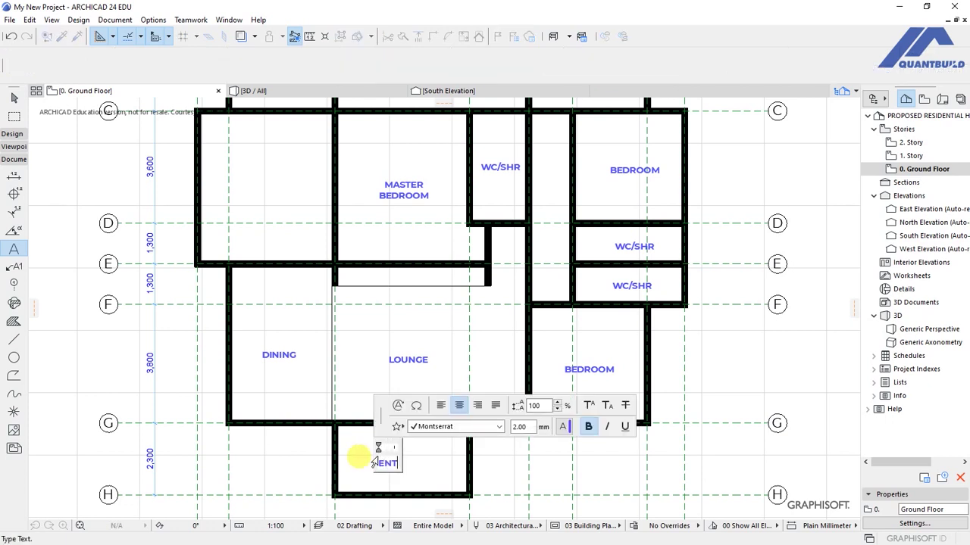
text(ENTRY PORCH)
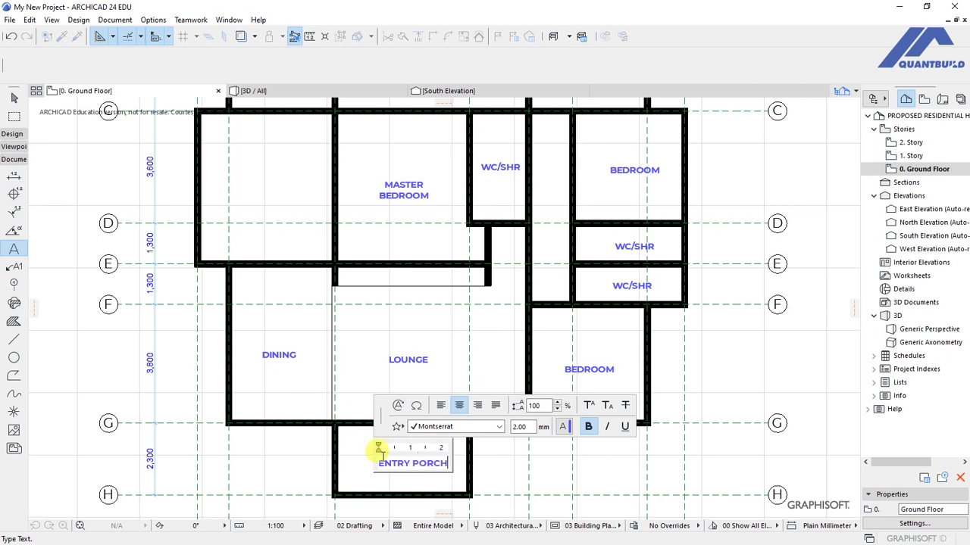
click(500, 456)
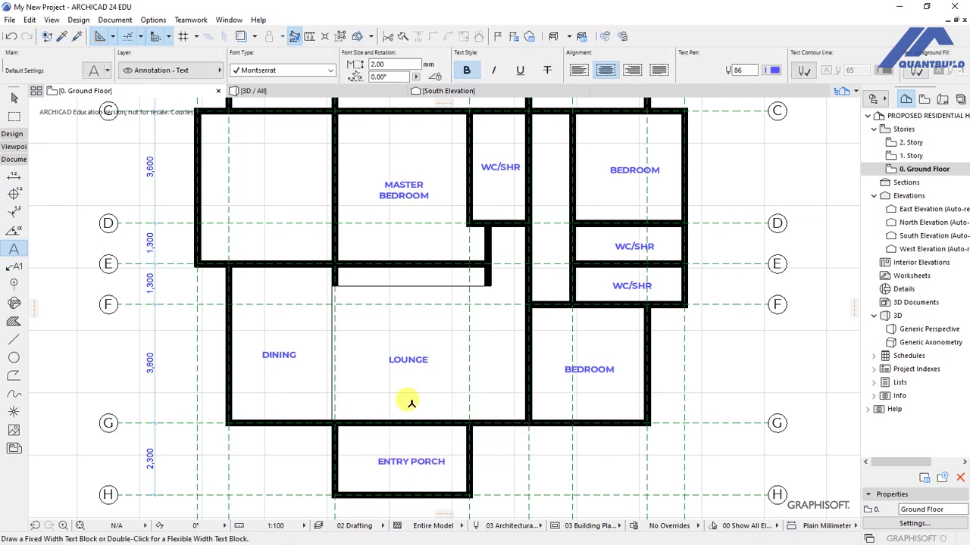
Label the KITCHEN left of the master bedroom and the YARD above it
scroll(310, 228, down, 3)
scroll(374, 262, up, 6)
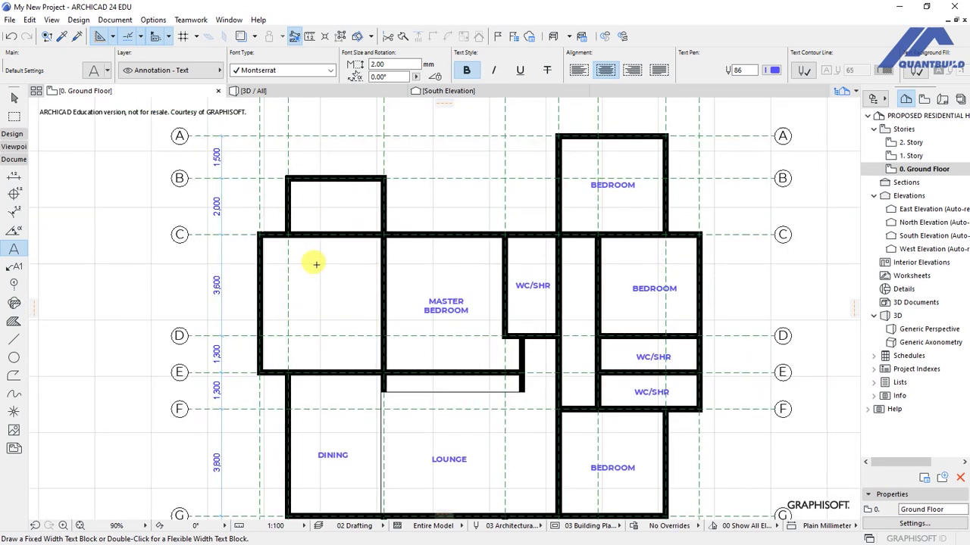
click(303, 297)
text(KITCHEN)
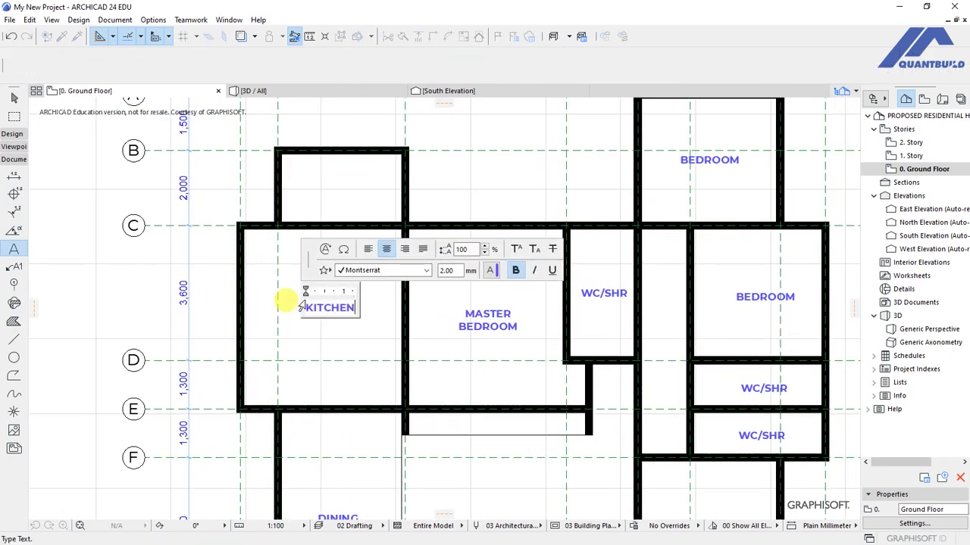
click(356, 330)
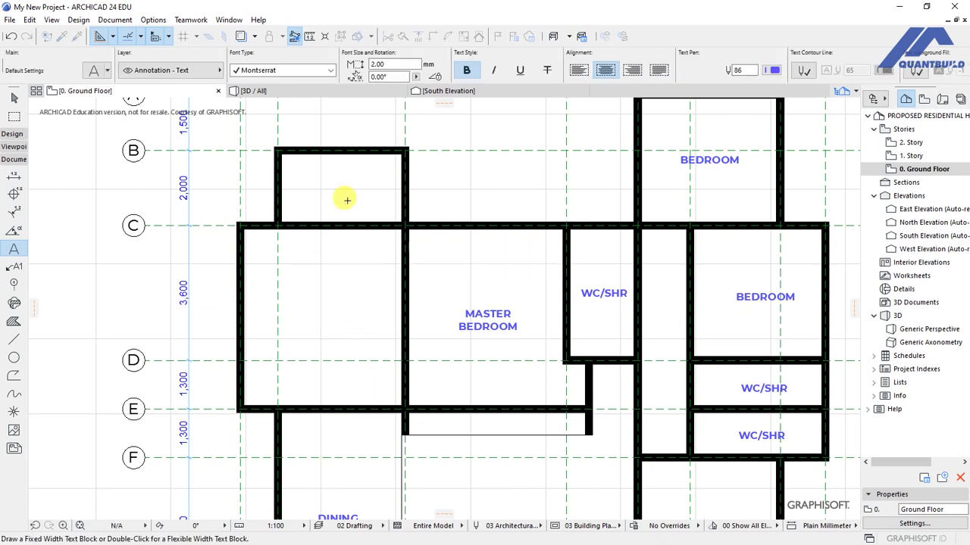
click(318, 171)
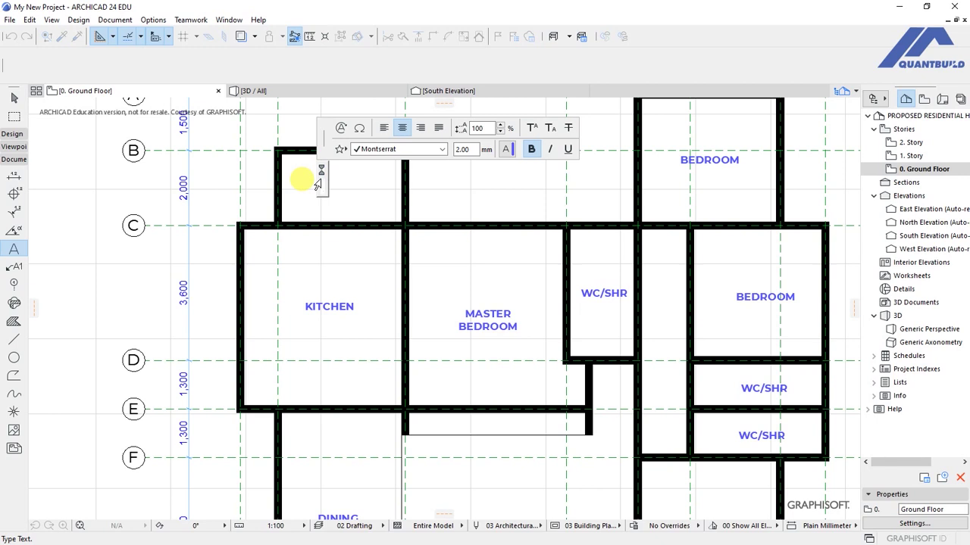
text(YARD)
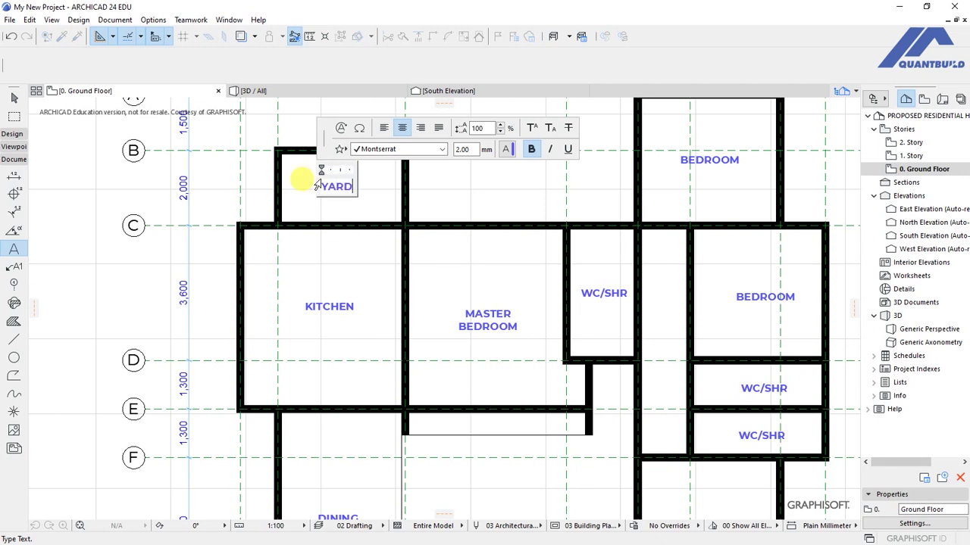
click(306, 160)
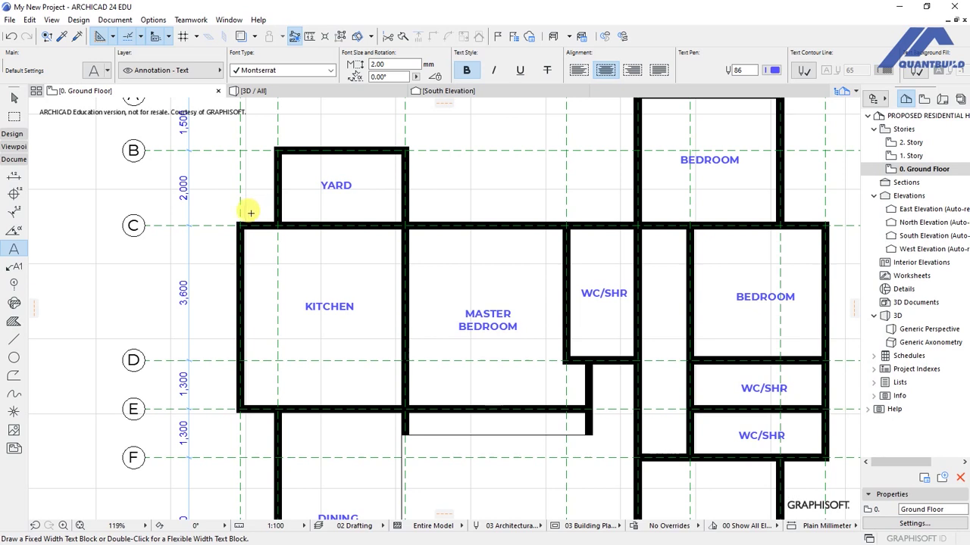
scroll(251, 205, down, 3)
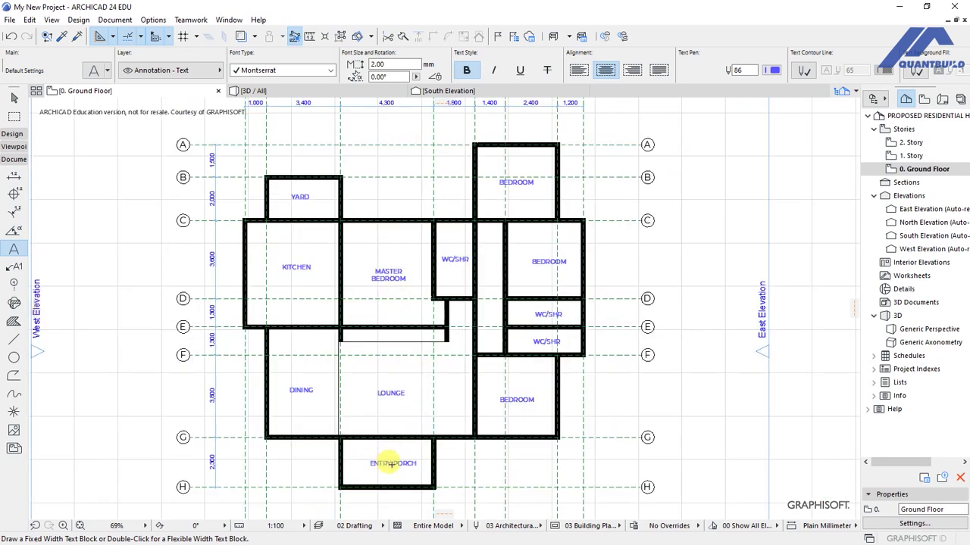
Draw a 1200 mm guide line from the WC/SHR wall corner
scroll(453, 310, up, 3)
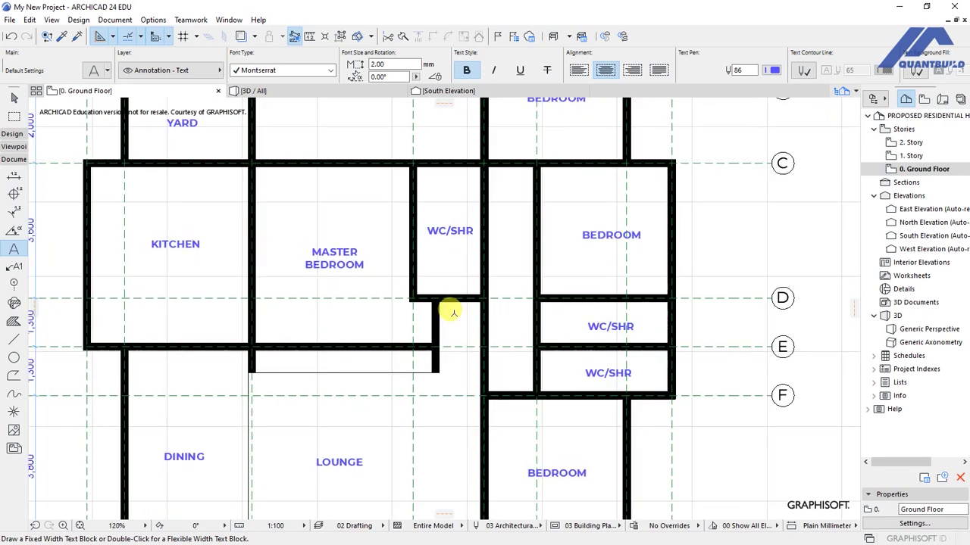
scroll(220, 305, up, 1)
click(14, 338)
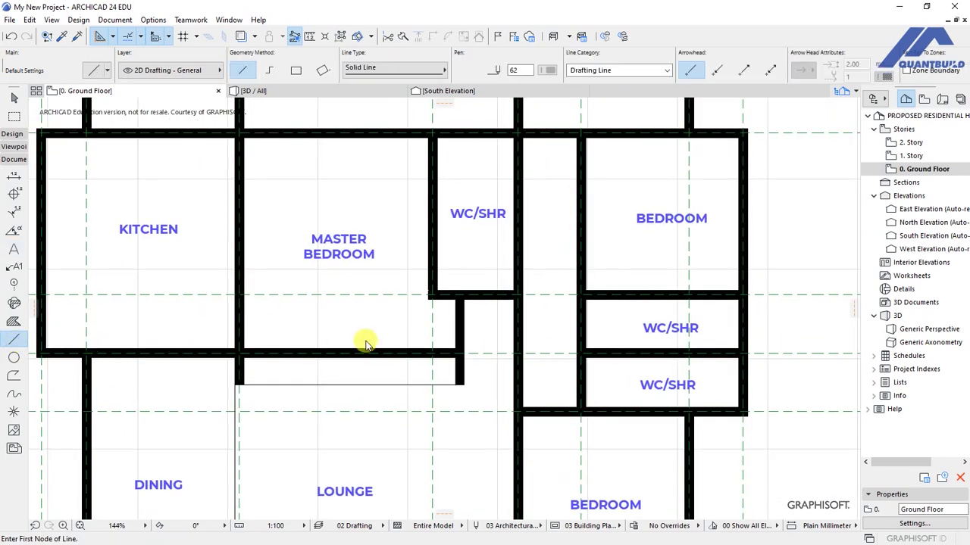
click(513, 326)
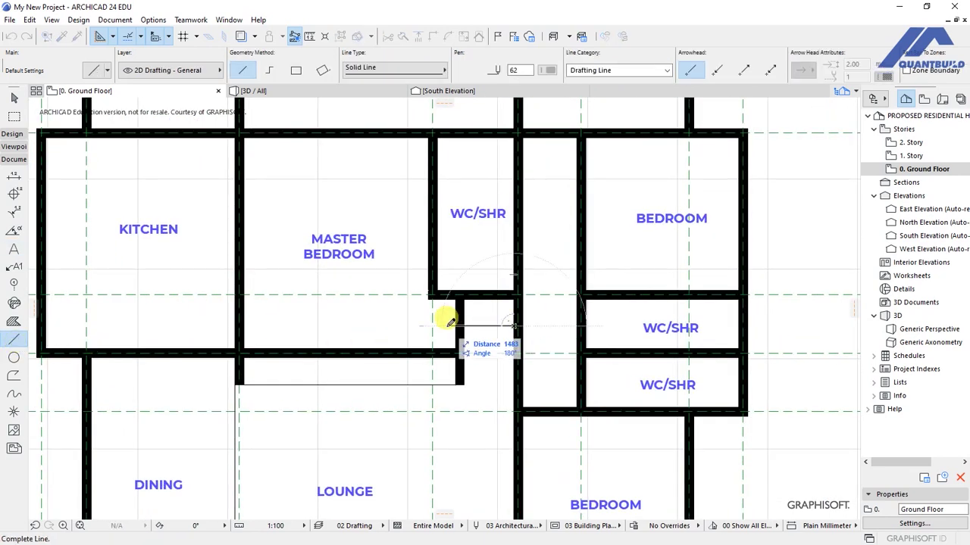
text(1200)
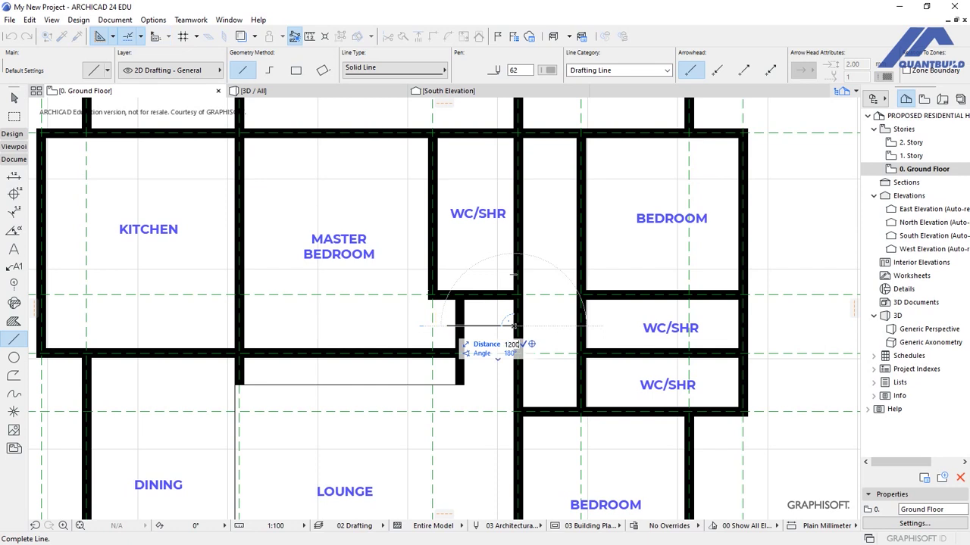
key(Return)
key(shift)
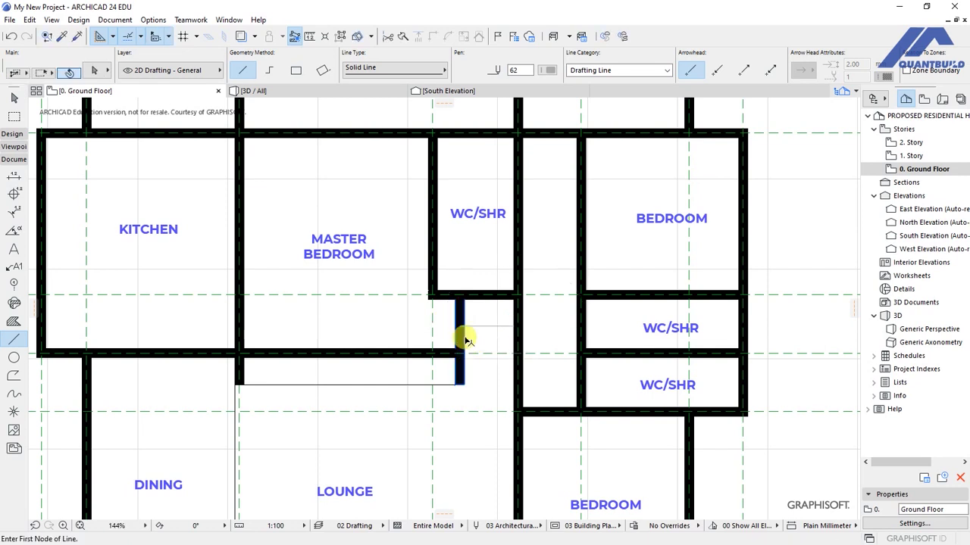
Move the short interior wall left onto the guide line
key(ctrl+d)
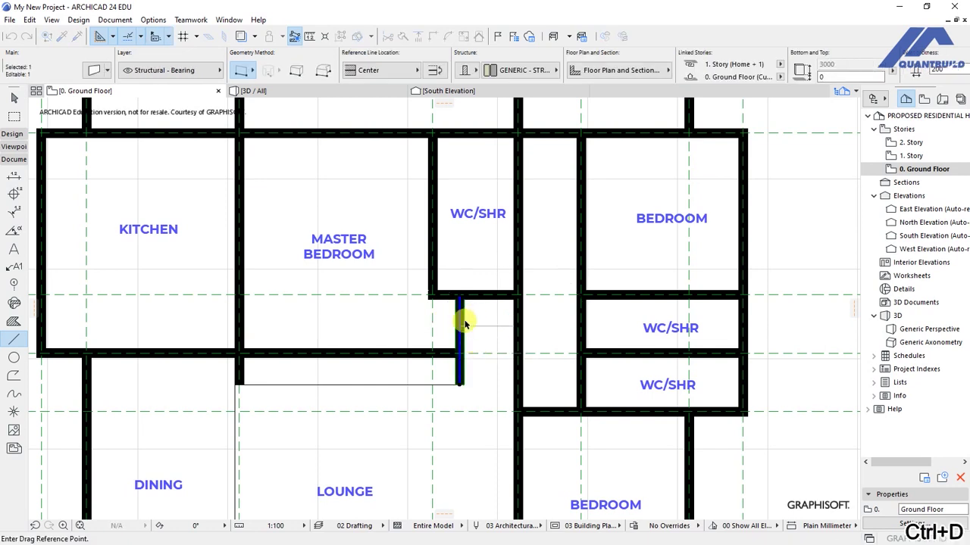
scroll(462, 322, up, 3)
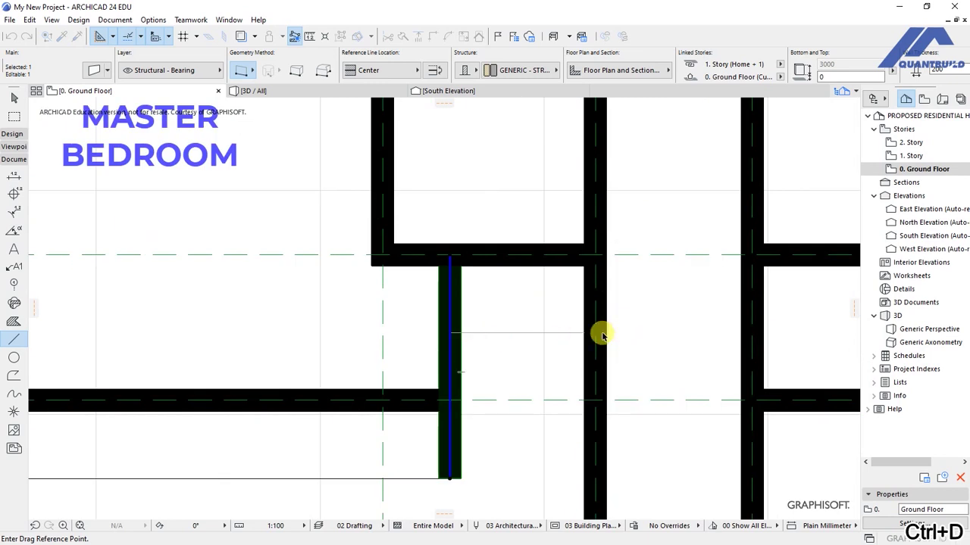
click(462, 335)
click(451, 336)
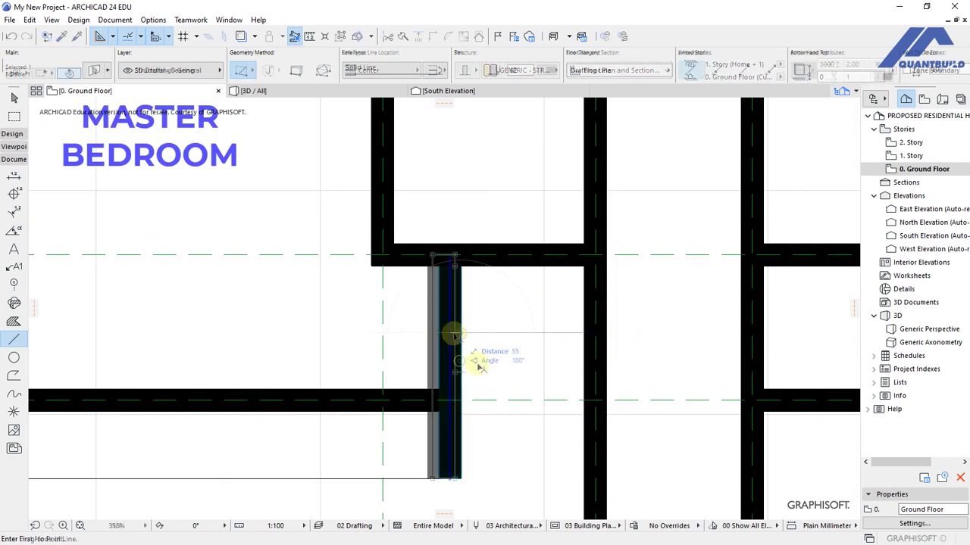
key(Escape)
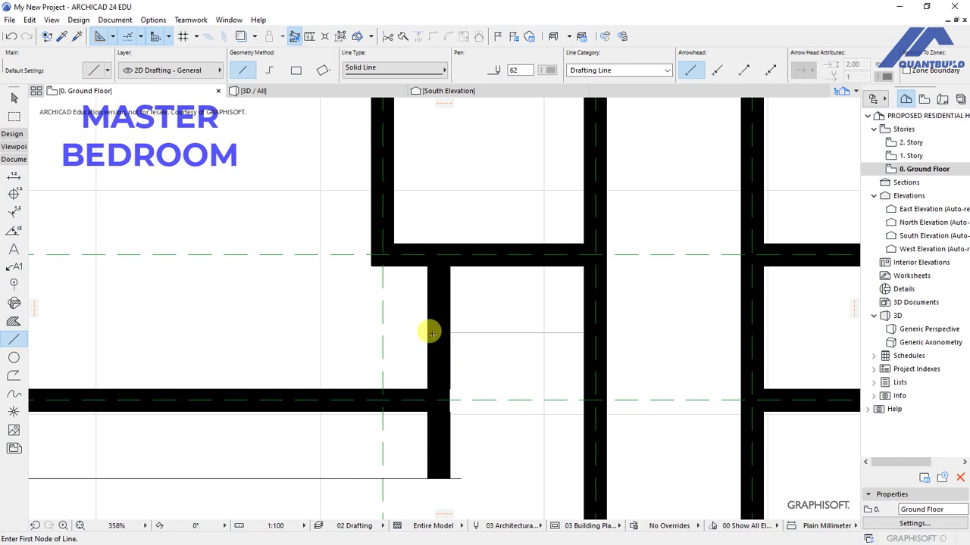
scroll(429, 364, down, 2)
scroll(417, 387, up, 2)
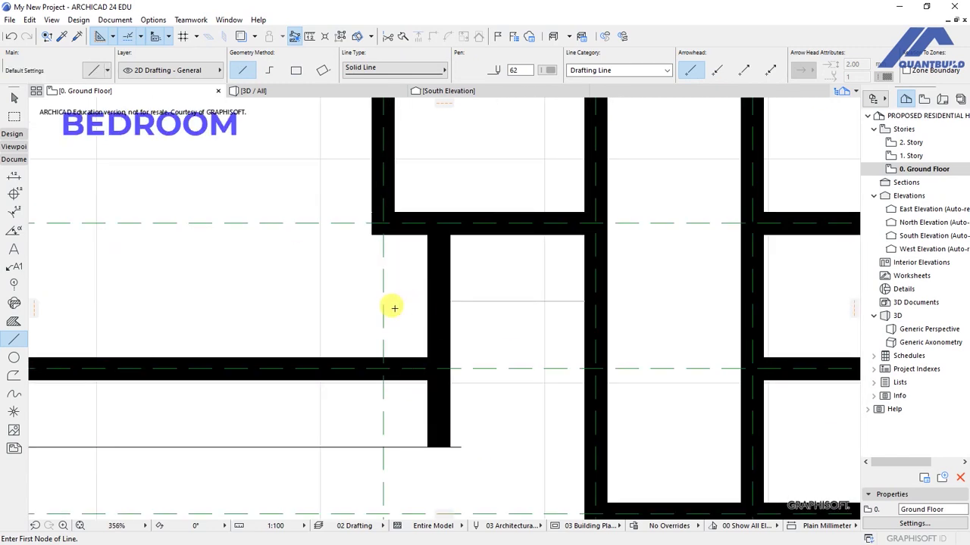
scroll(433, 316, down, 3)
Extend the grid-E wall with a perpendicular vertical wall, then undo the excess length
shift+click(403, 335)
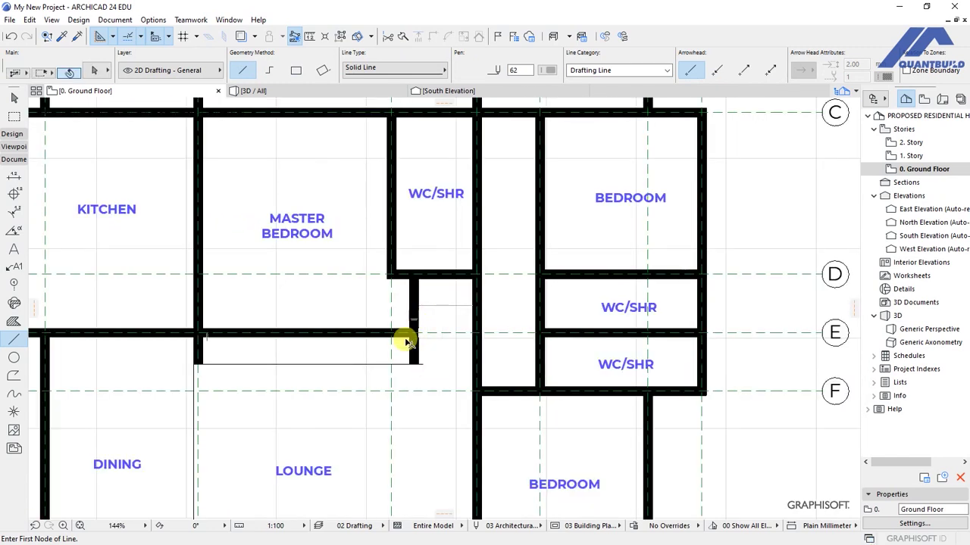
scroll(419, 332, up, 5)
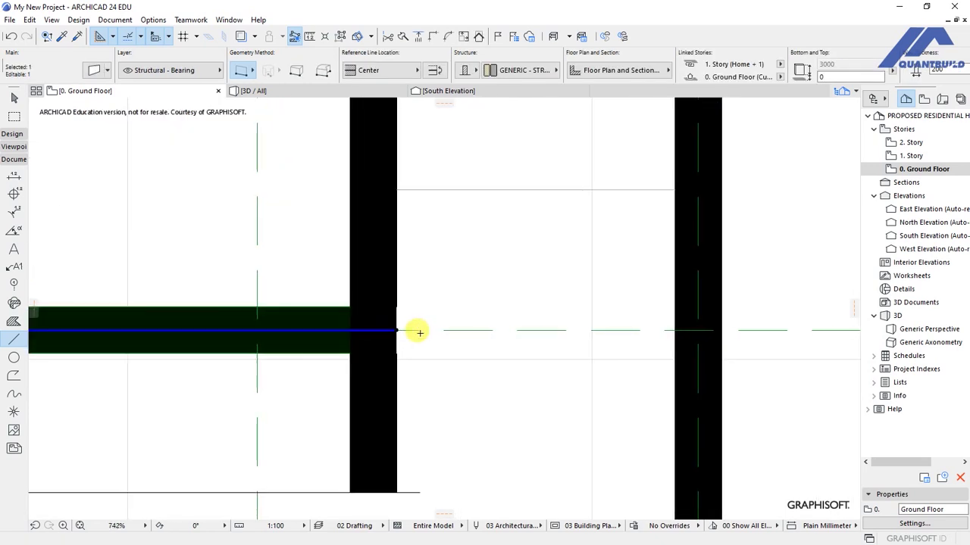
click(395, 329)
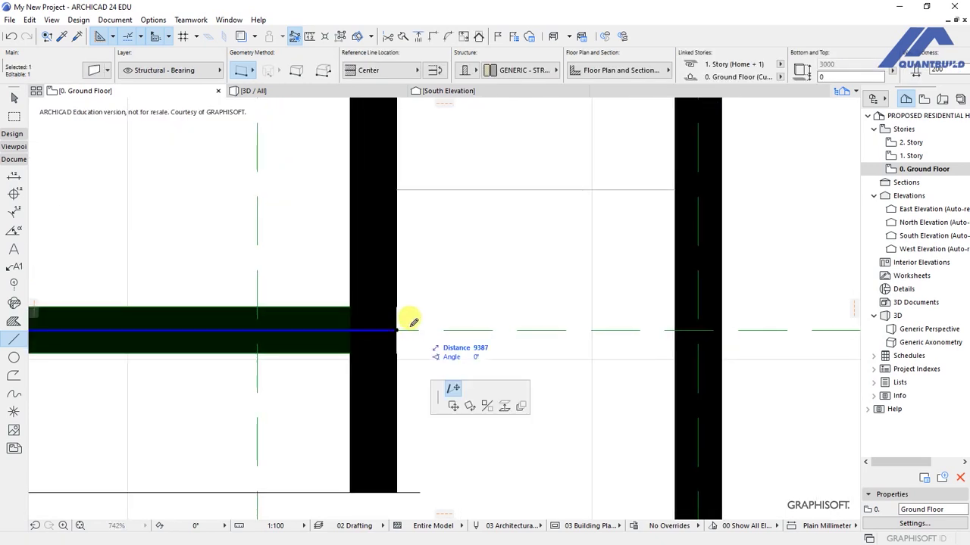
scroll(409, 320, down, 4)
click(402, 371)
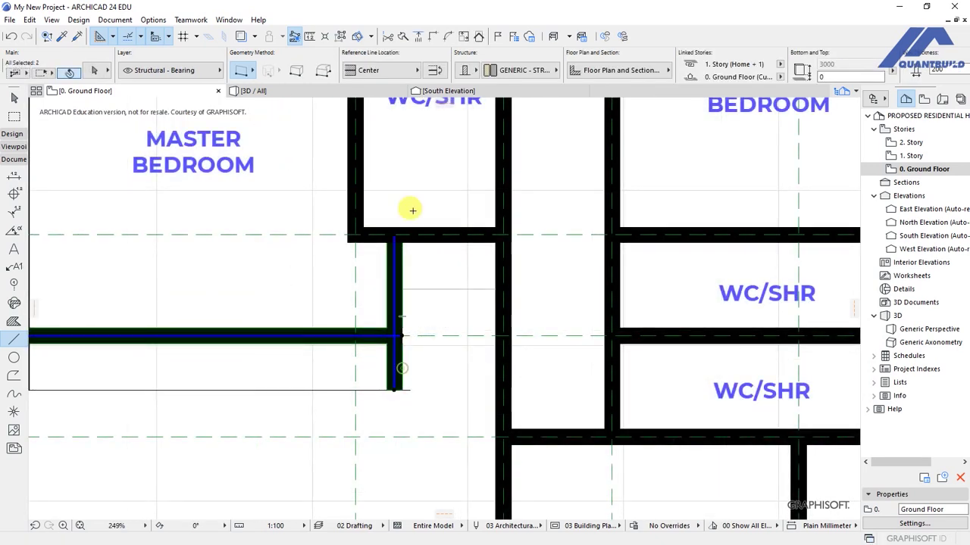
key(ctrl+z)
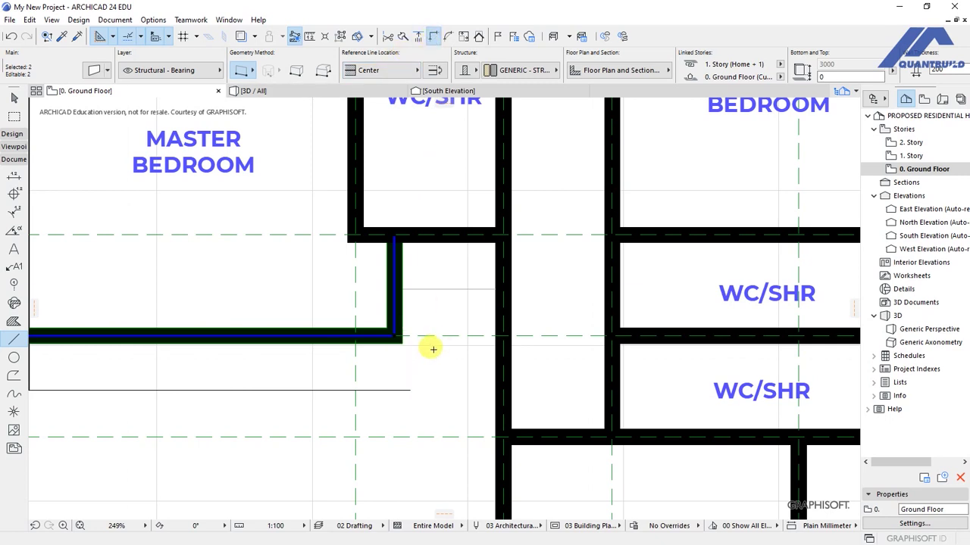
key(Escape)
Stretch the short vertical wall about 1603 mm down to the drafting line
shift+click(401, 317)
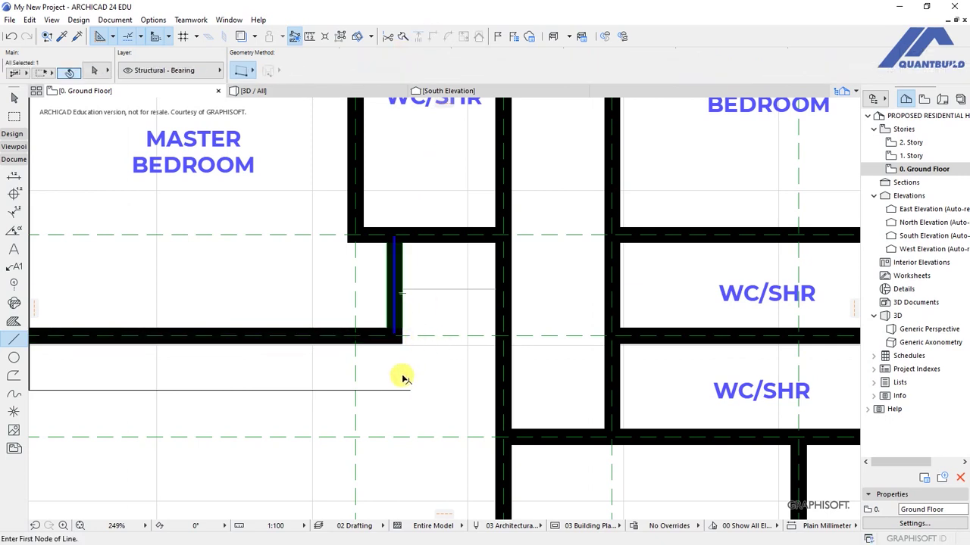
scroll(400, 375, up, 3)
click(387, 303)
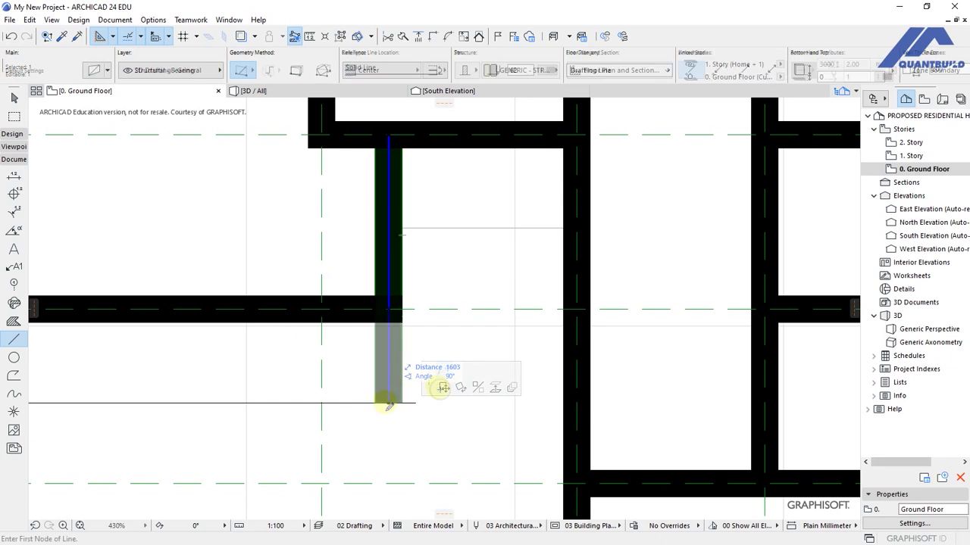
click(388, 402)
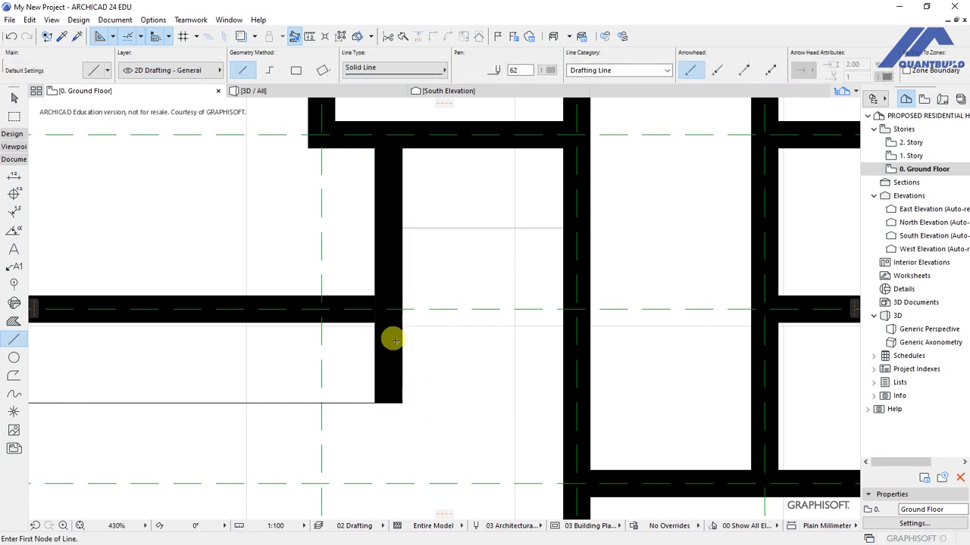
scroll(448, 353, down, 10)
Draw a 4000 mm reference line across the porch from its left wall
scroll(455, 330, down, 8)
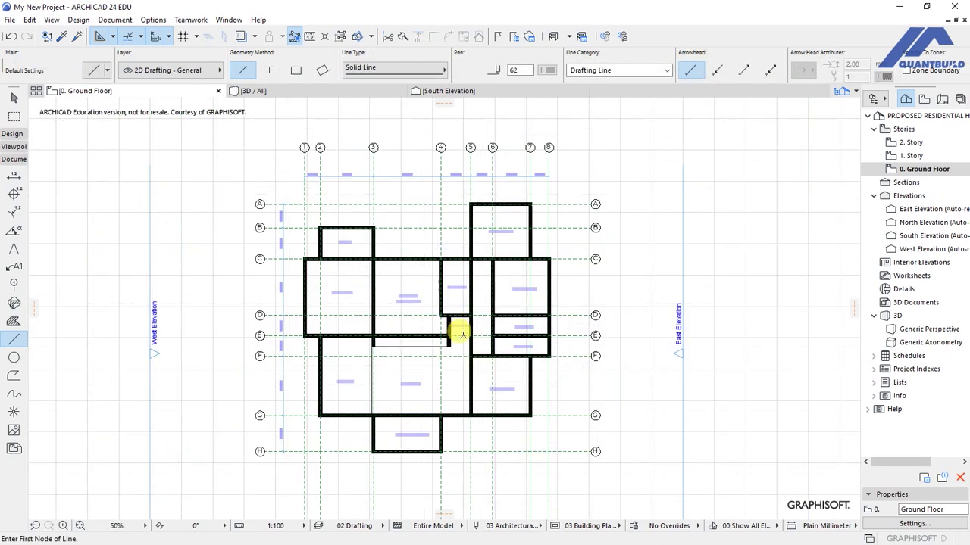
scroll(436, 385, up, 9)
scroll(439, 382, up, 4)
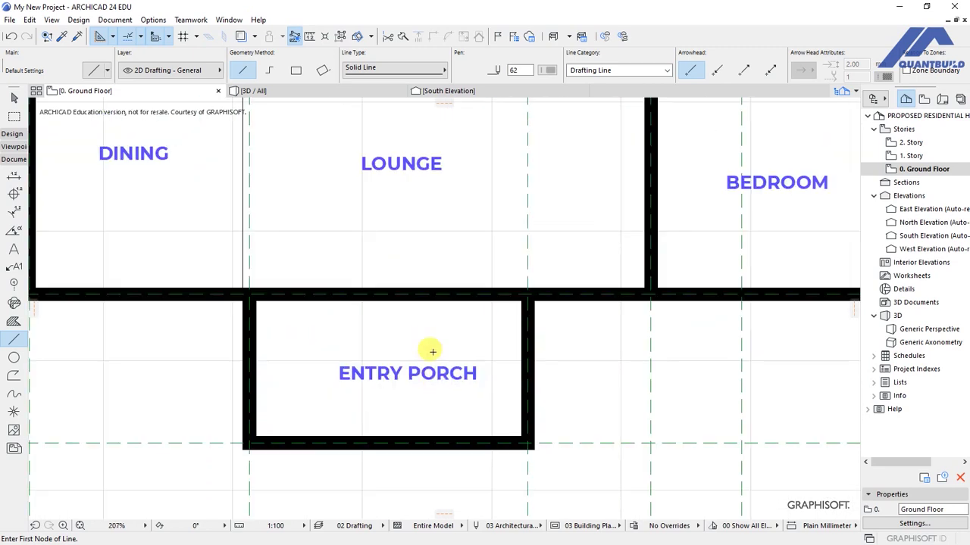
scroll(427, 348, down, 5)
scroll(493, 384, up, 5)
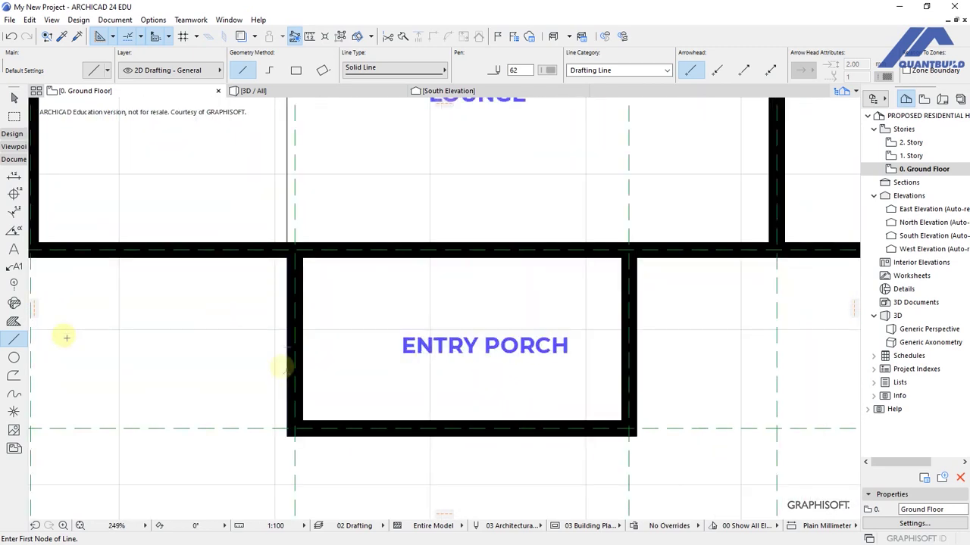
click(288, 370)
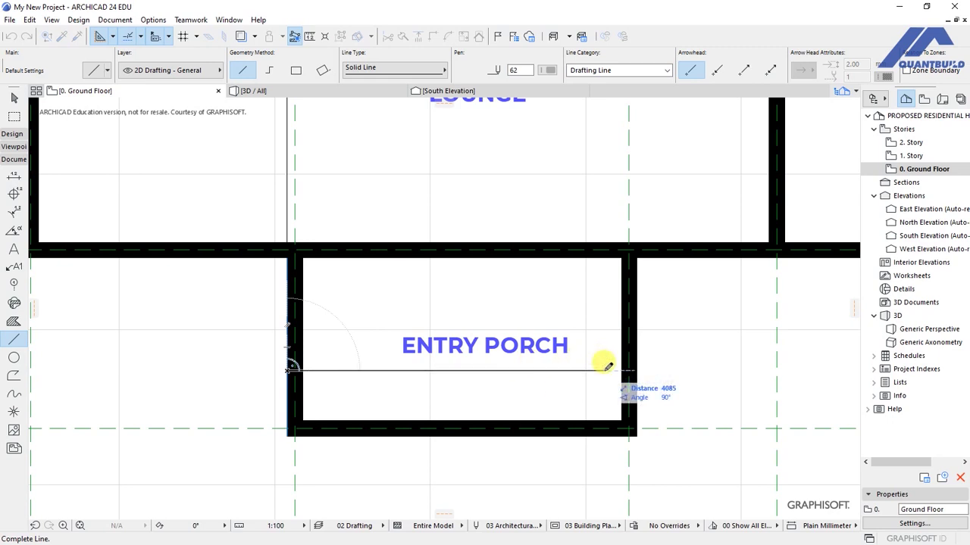
text(400)
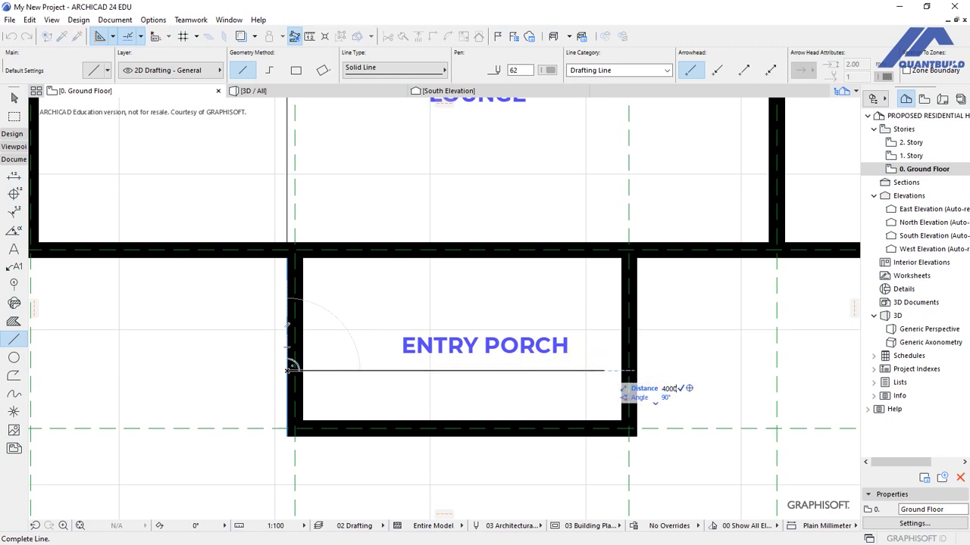
text(0)
key(Return)
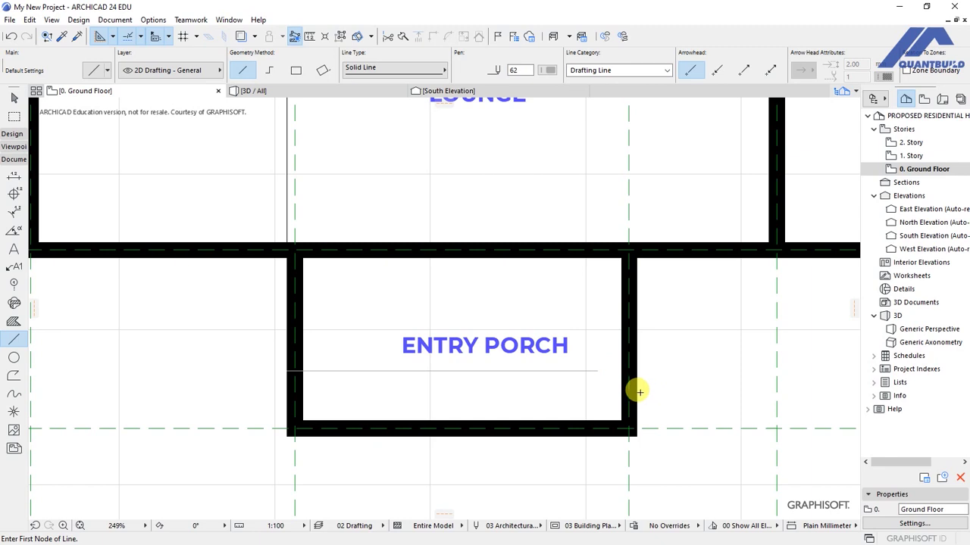
Copy the porch's right wall 500 mm to the left
key(shift)
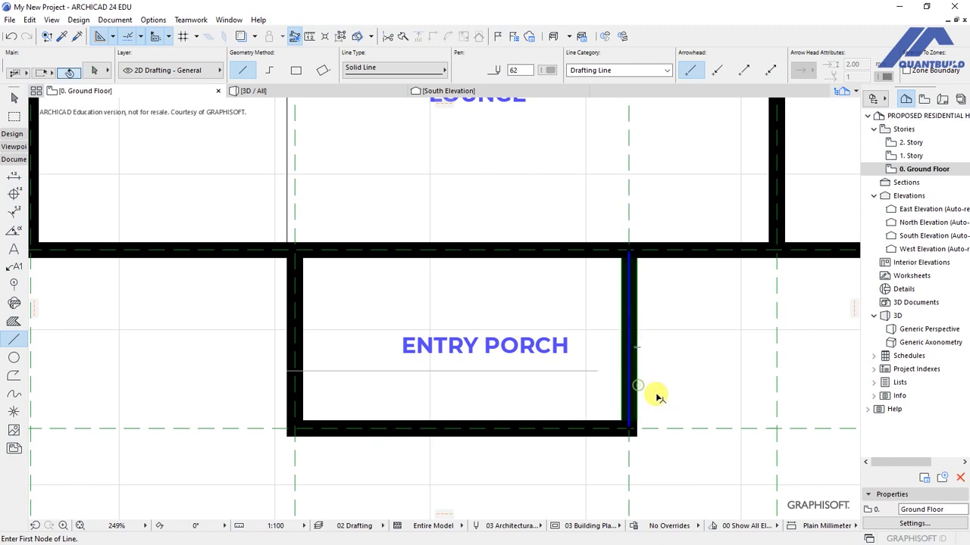
shift+click(640, 386)
key(ctrl+d)
click(635, 351)
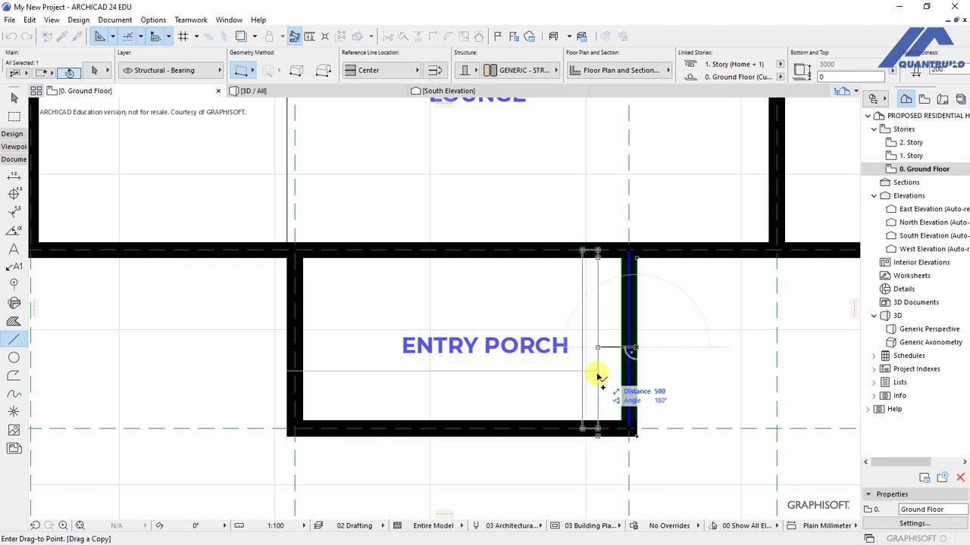
click(595, 370)
key(Escape)
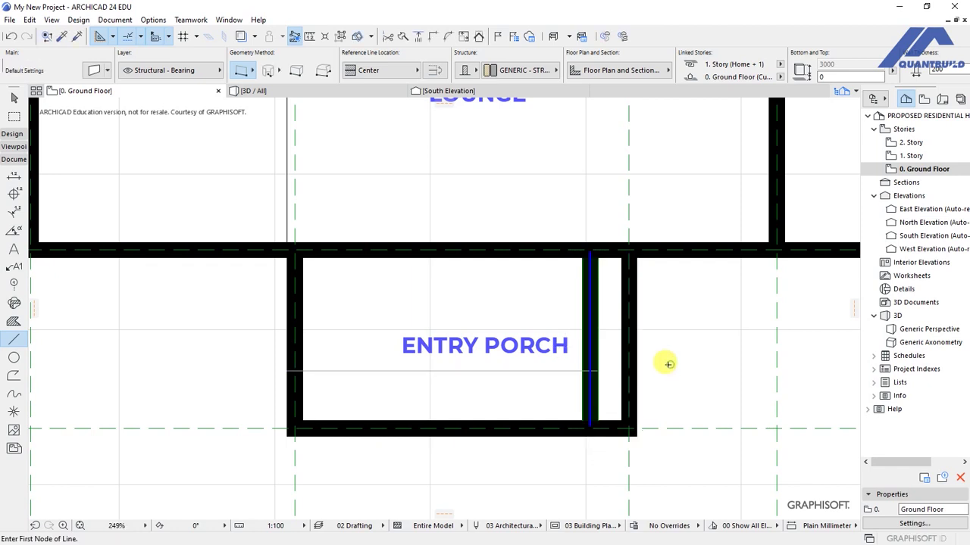
Delete the original right wall, trim the bottom wall stub, and save the project
shift+click(635, 360)
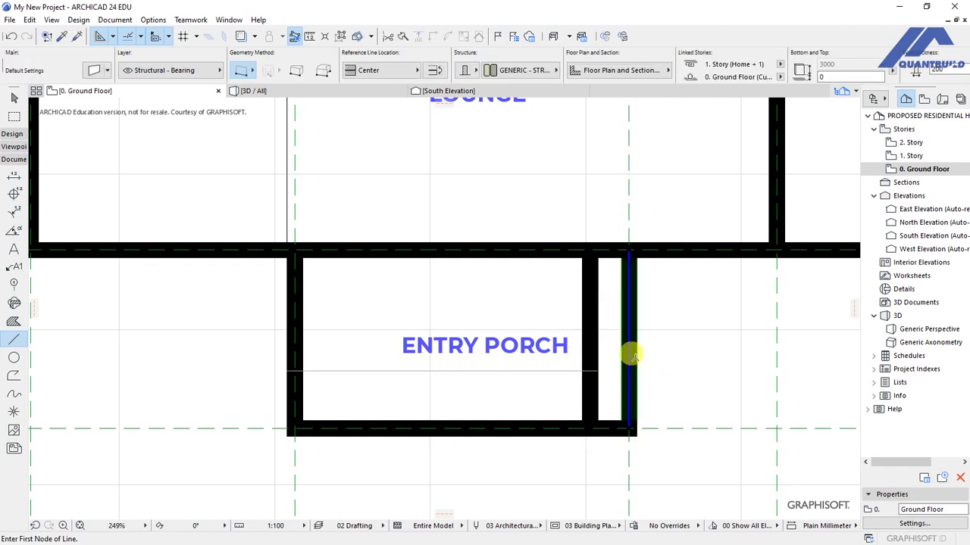
key(Delete)
ctrl+click(612, 436)
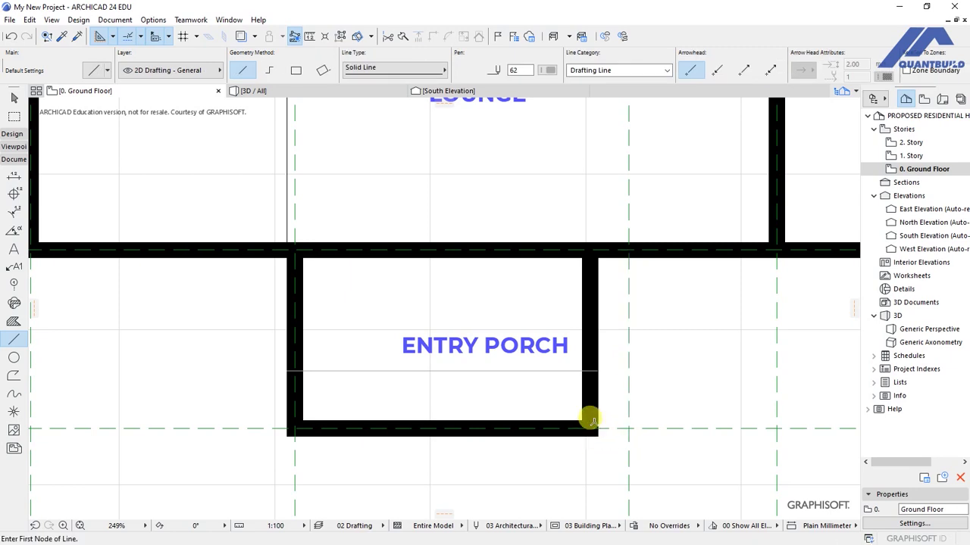
key(ctrl+s)
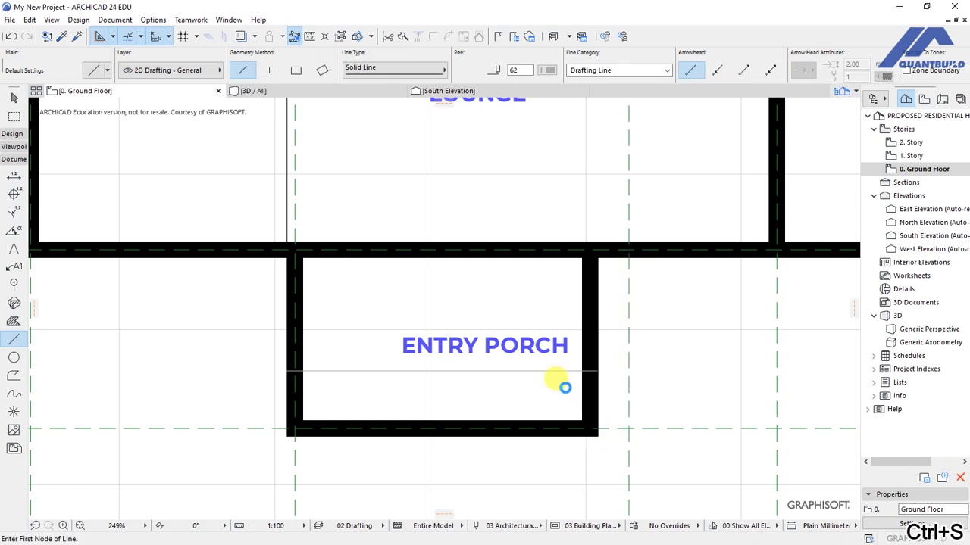
Move the ENTRY PORCH label about 554 mm left, centring it in the narrowed porch
shift+click(487, 350)
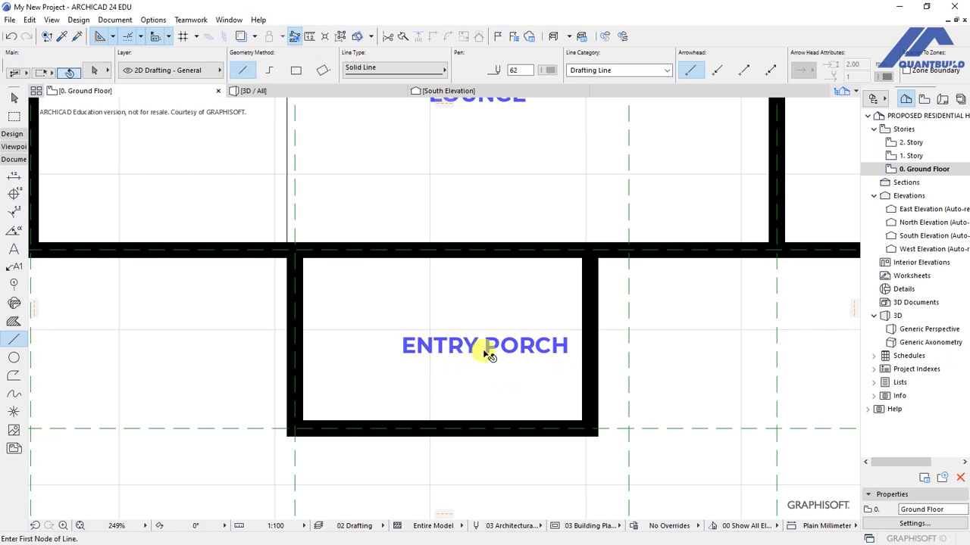
key(ctrl+d)
click(486, 345)
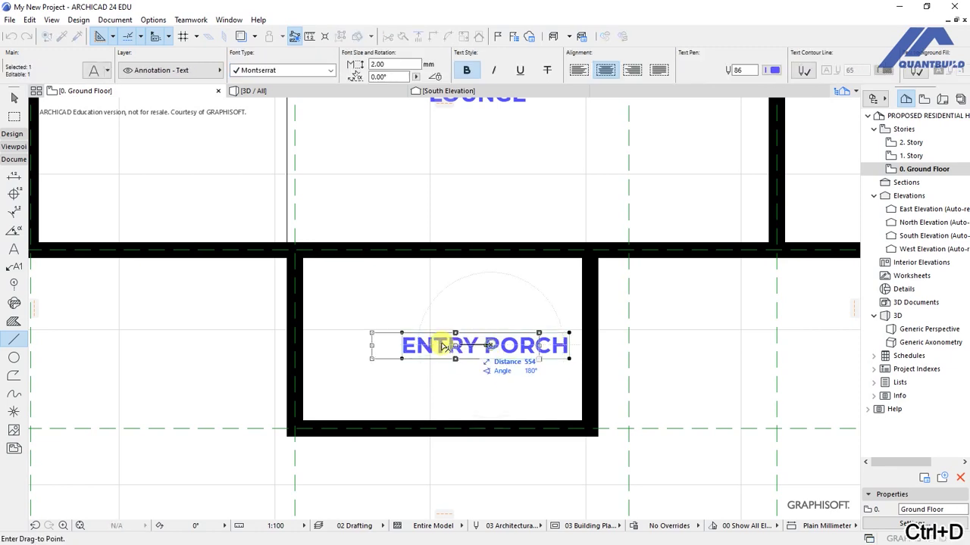
click(445, 345)
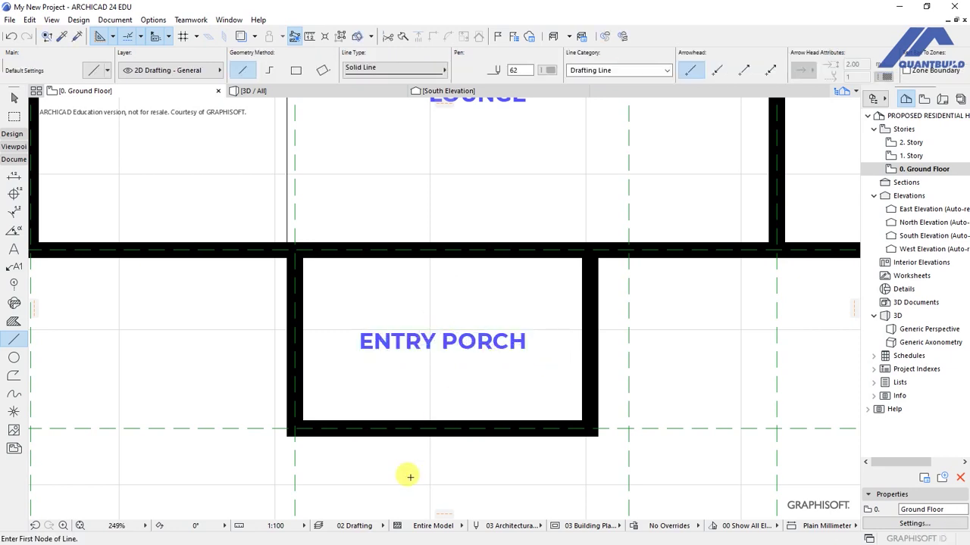
scroll(409, 470, down, 5)
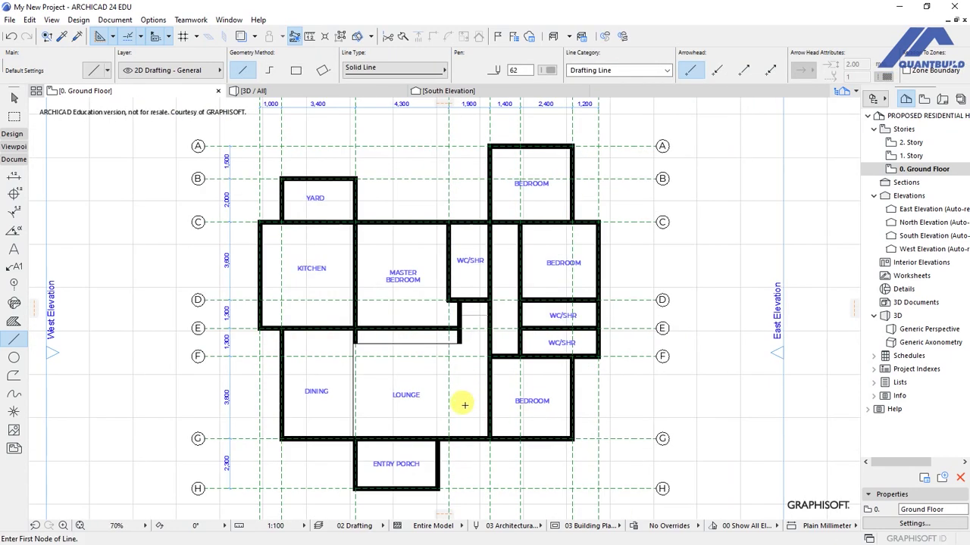
scroll(466, 404, up, 3)
scroll(465, 406, down, 3)
scroll(459, 400, up, 3)
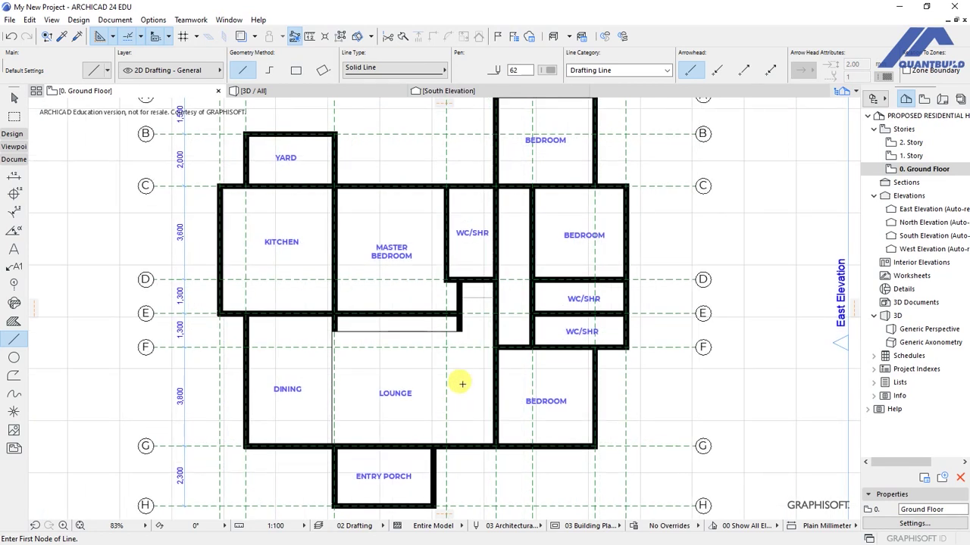
scroll(461, 395, down, 1)
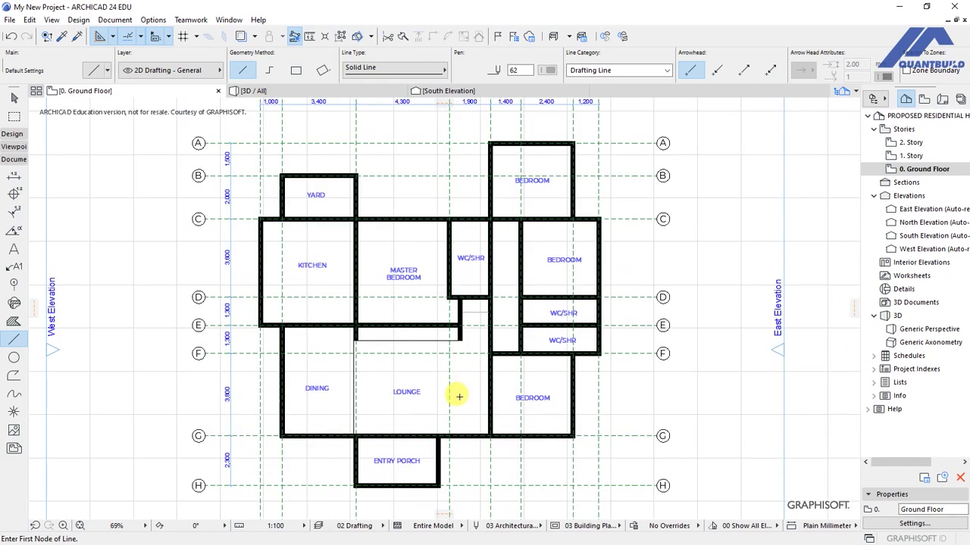